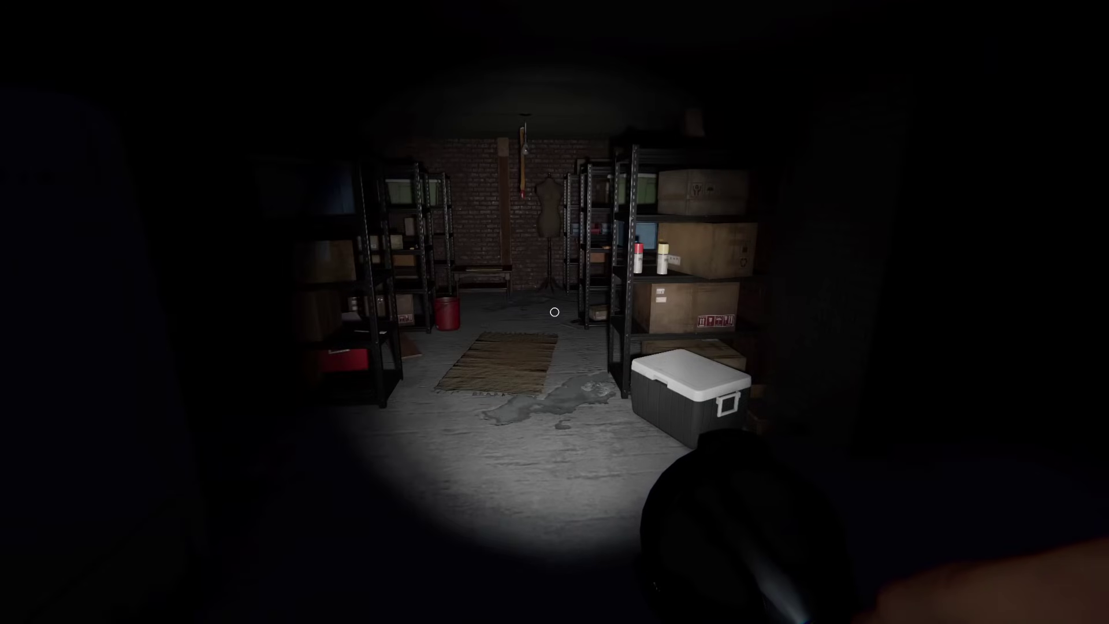
- Take out the thermometer and walk through the storage room, kitchen and hallway into the bedroom
key(q)
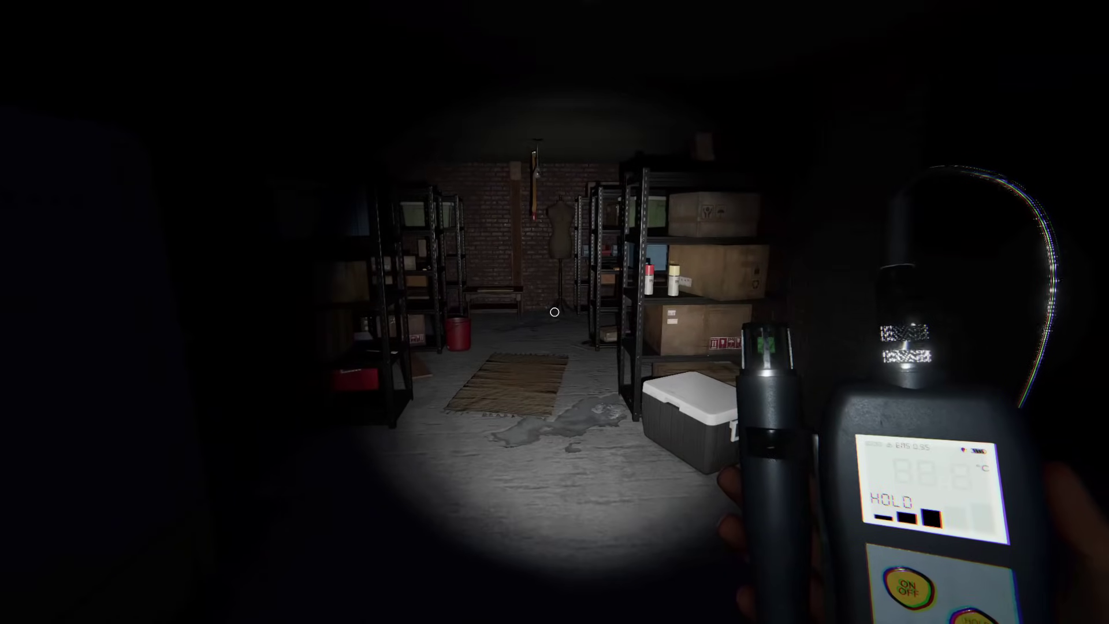
key(w)
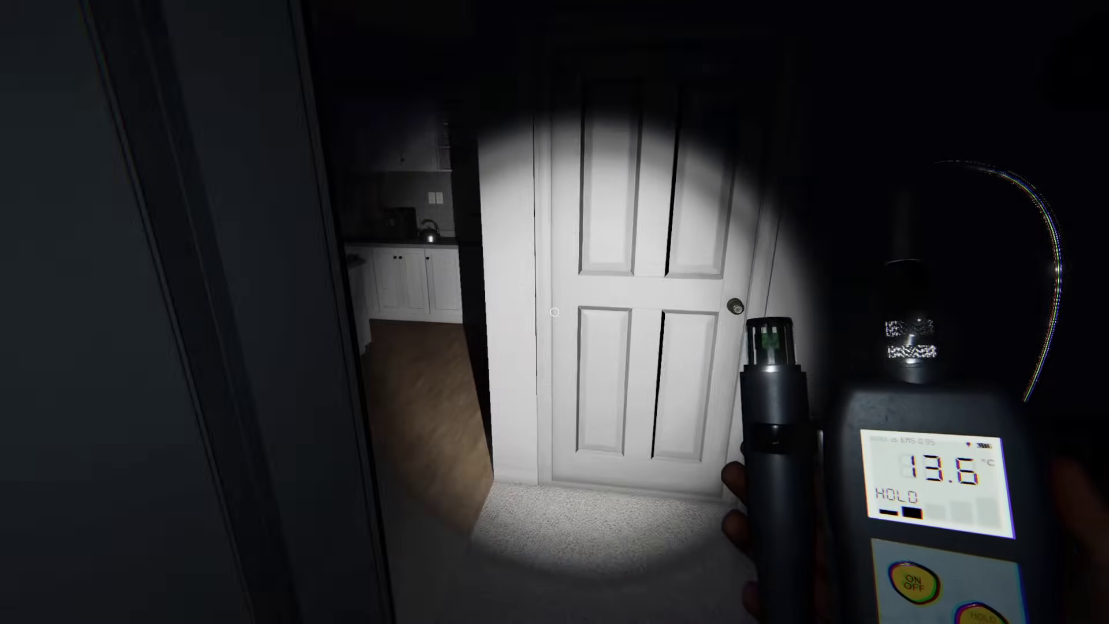
key(w)
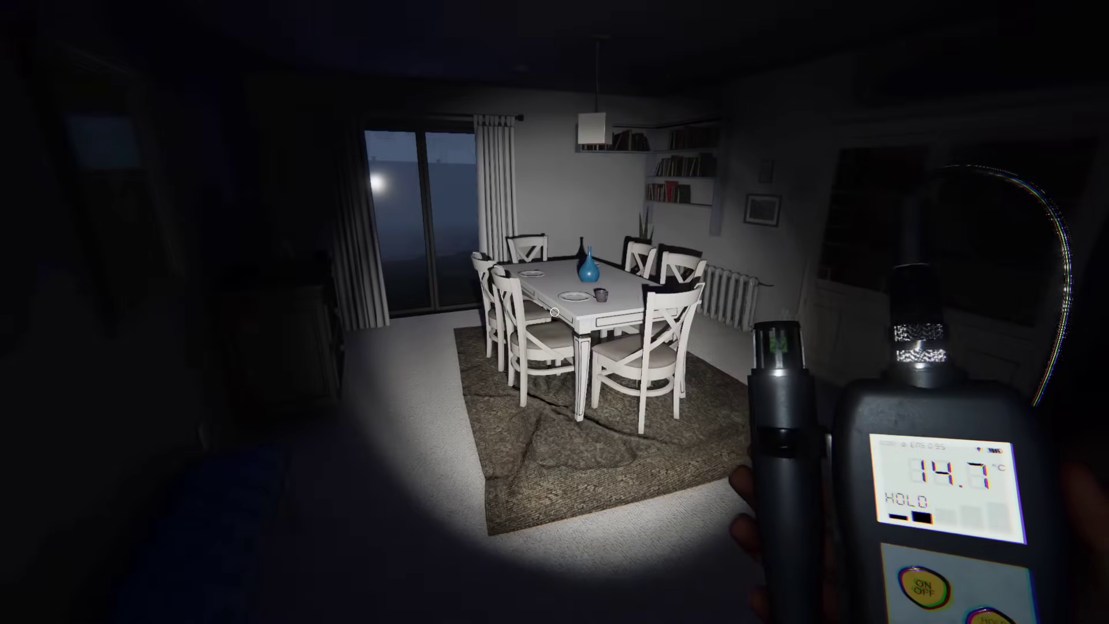
key(w)
key(w)
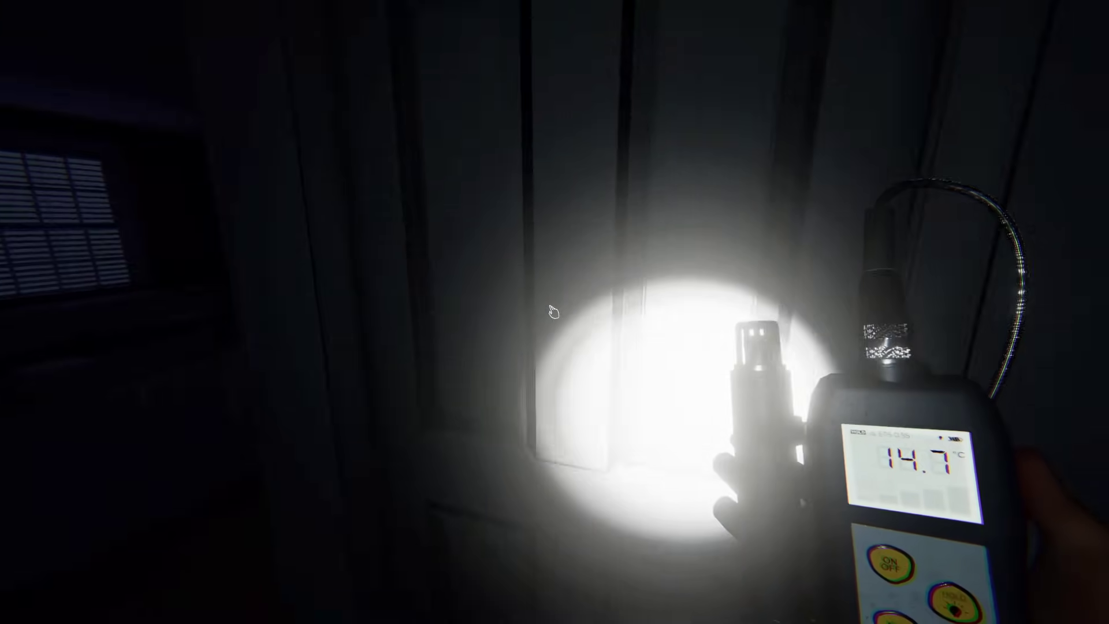
key(w)
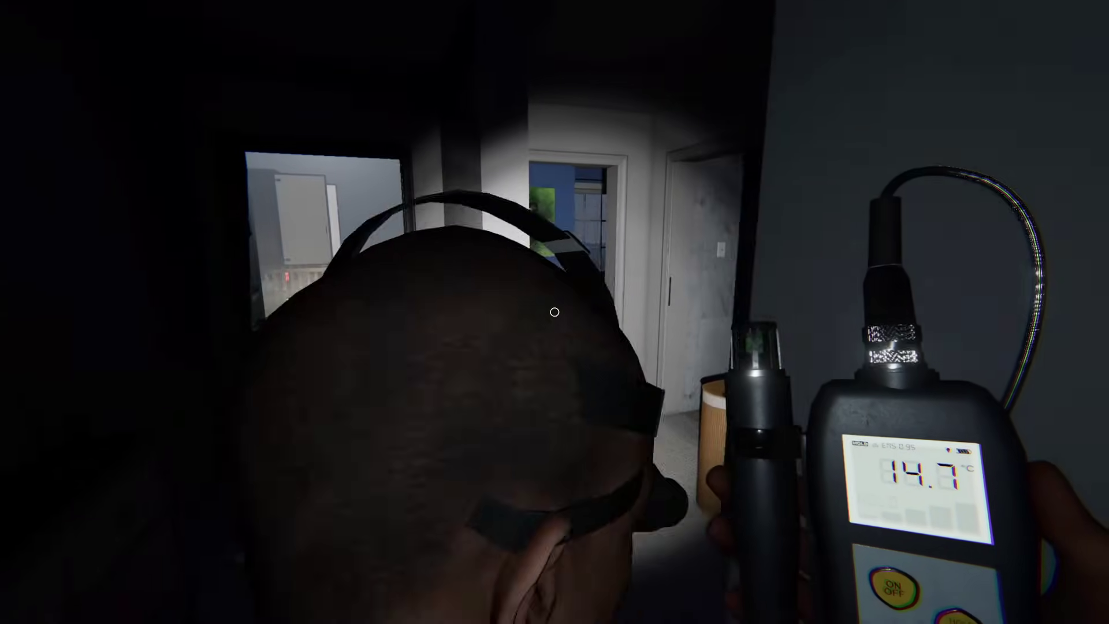
key(w)
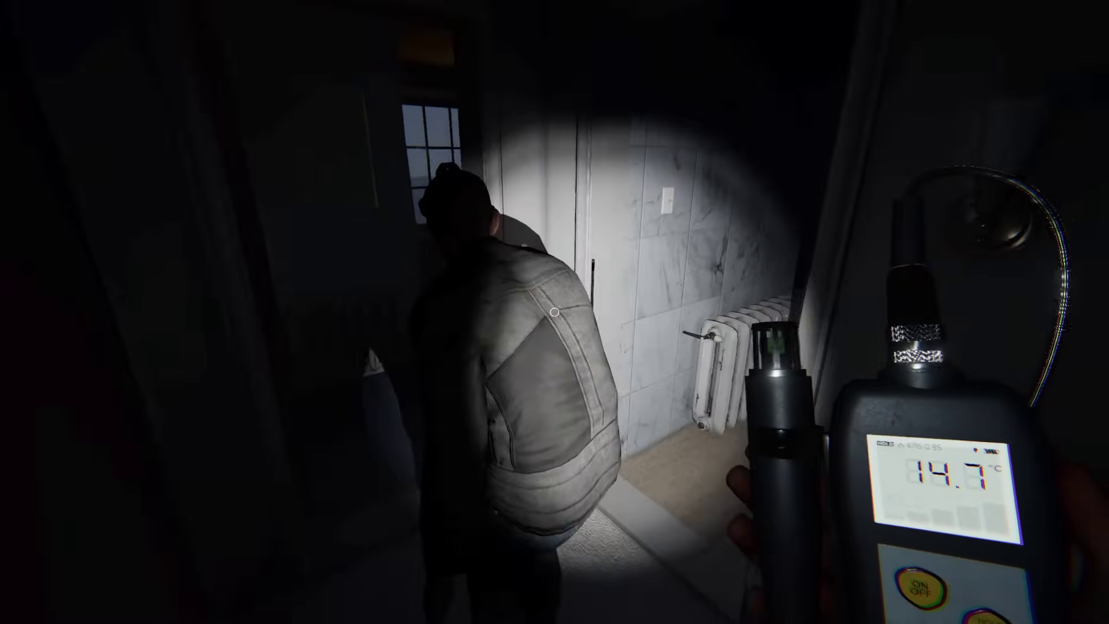
key(w)
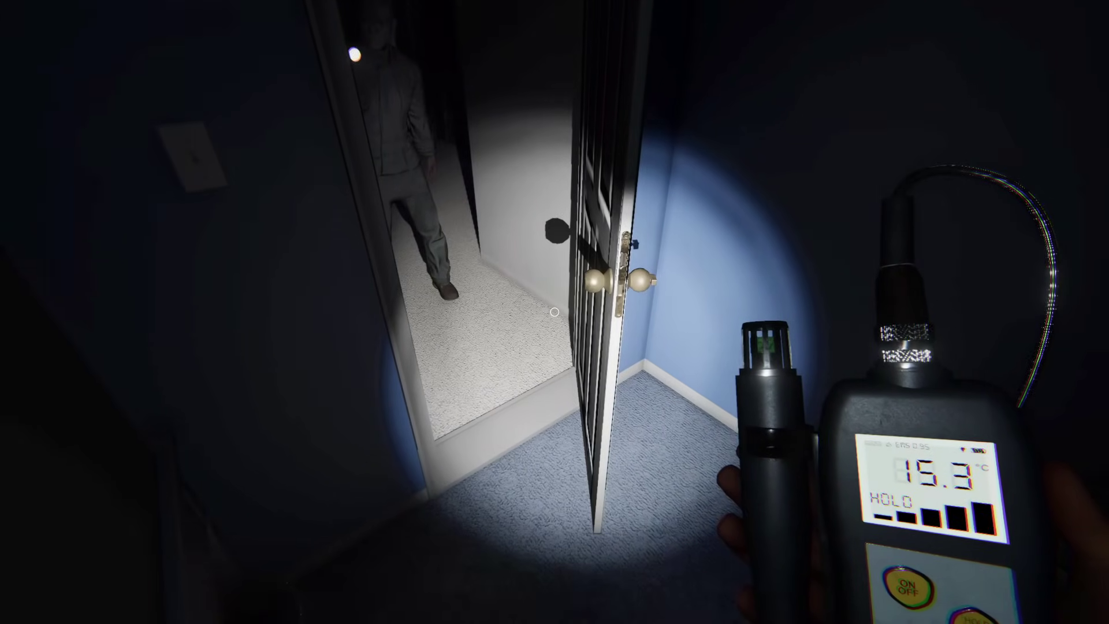
key(w)
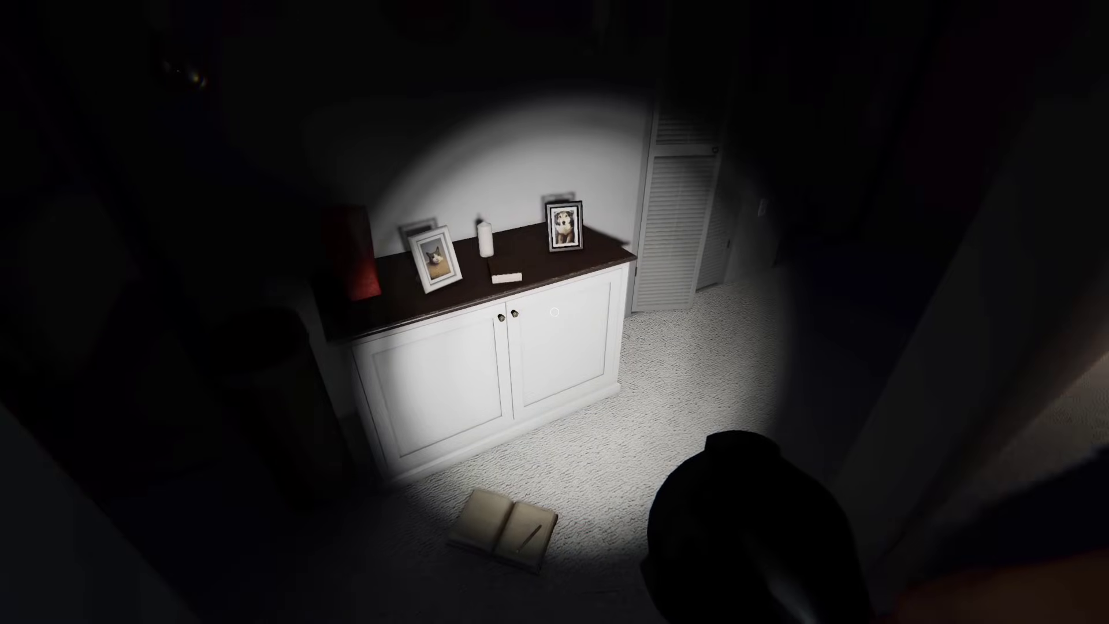
- Leave the house through the side alley and head up the path toward the truck
key(q)
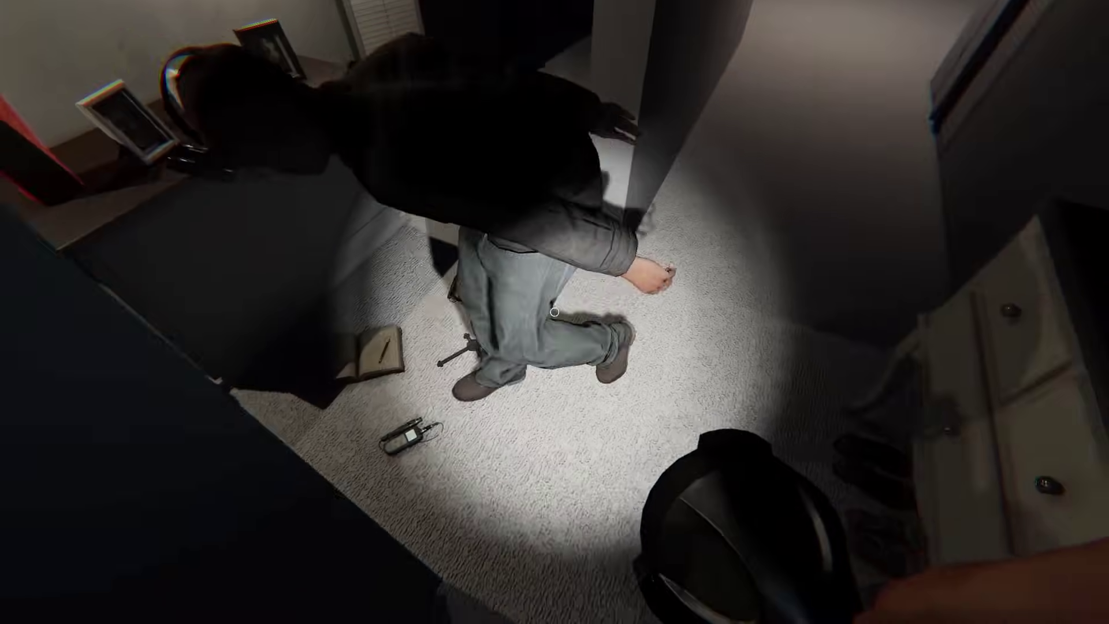
key(w)
key(w)
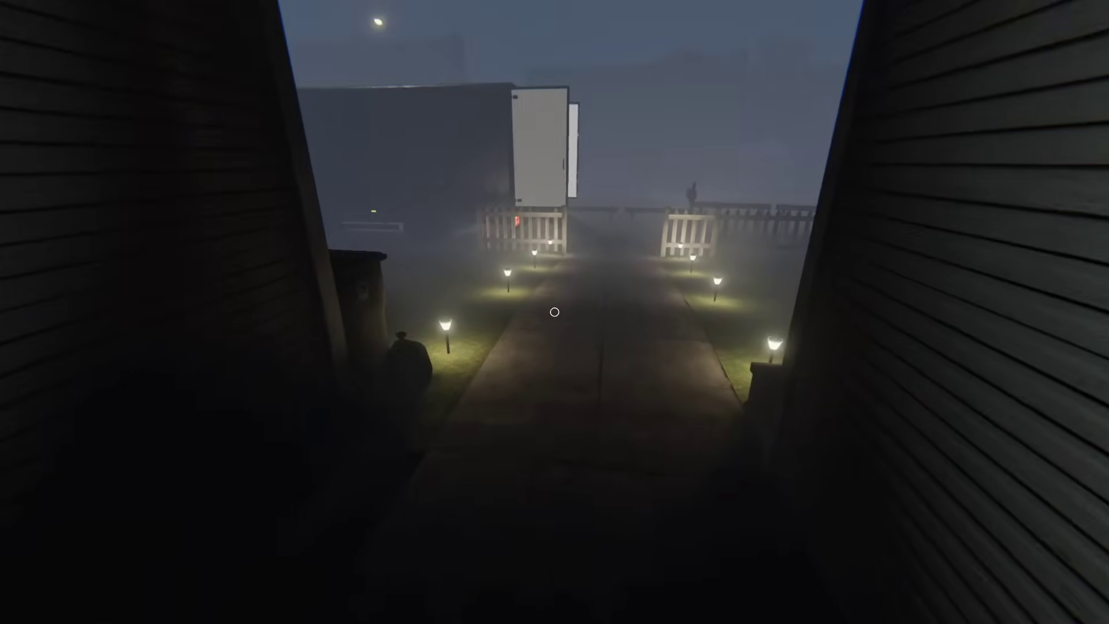
key(w)
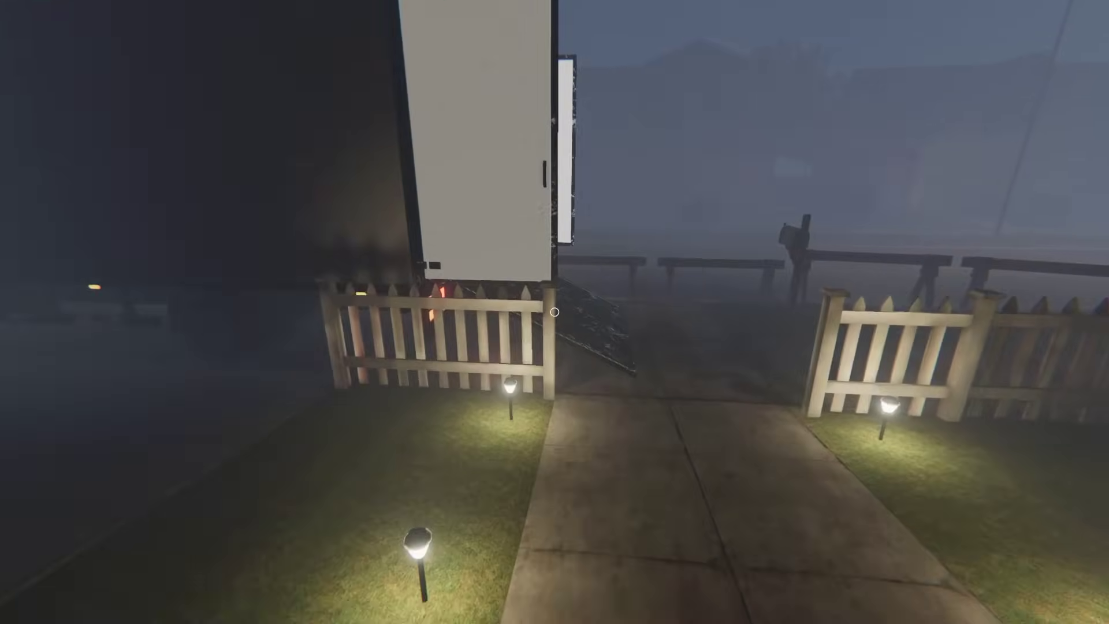
key(w)
key(w)
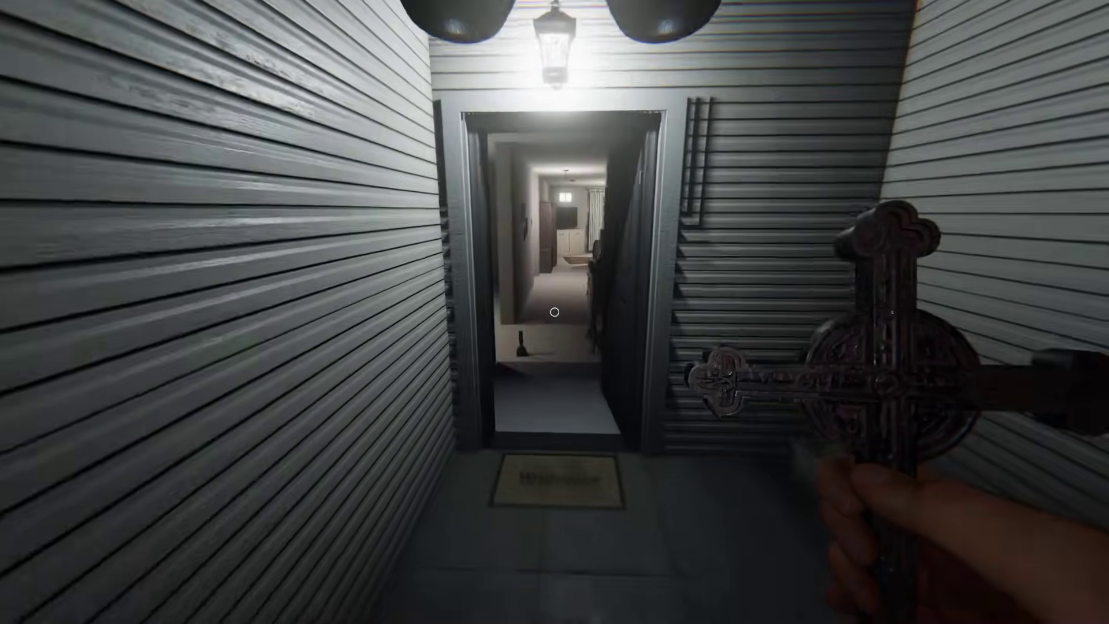
- Enter through the front door and place the crucifix on the hallway floor
key(w)
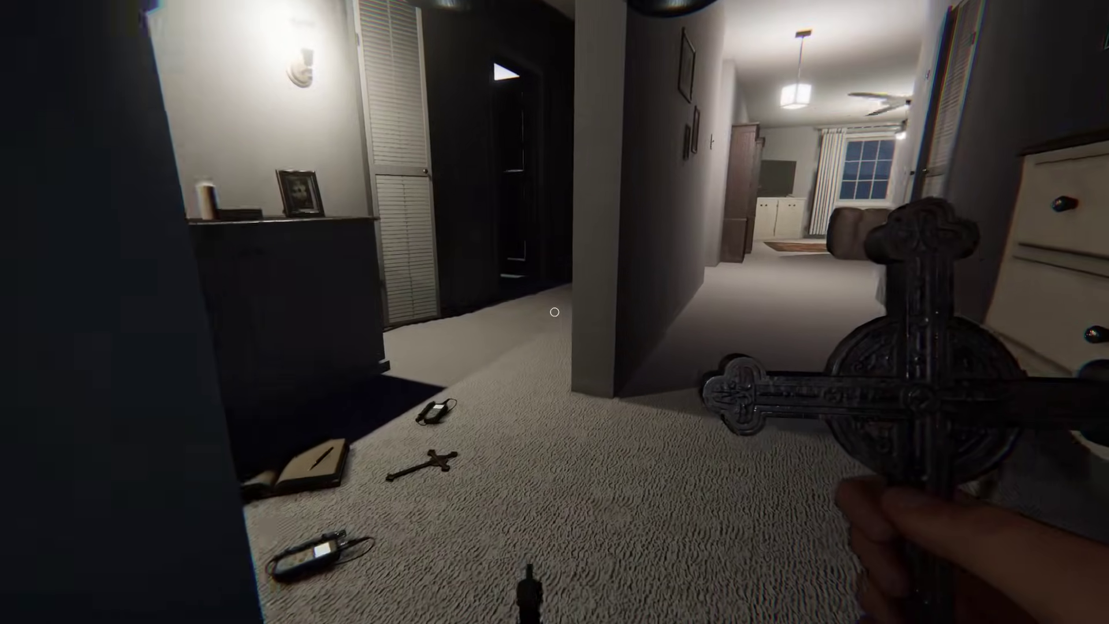
key(w)
key(w)
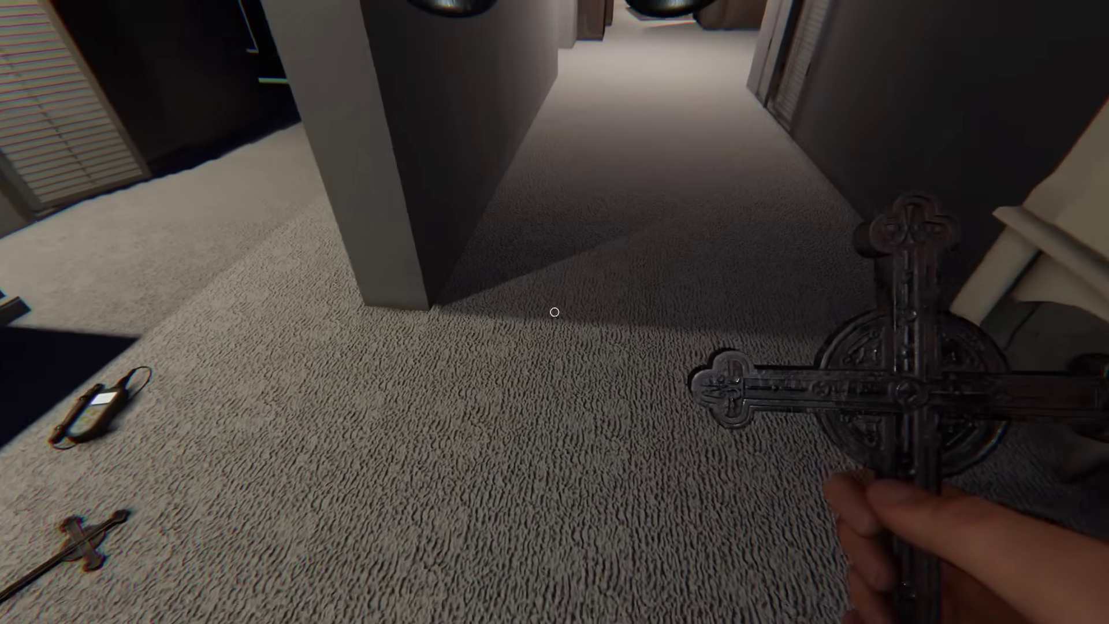
key(w)
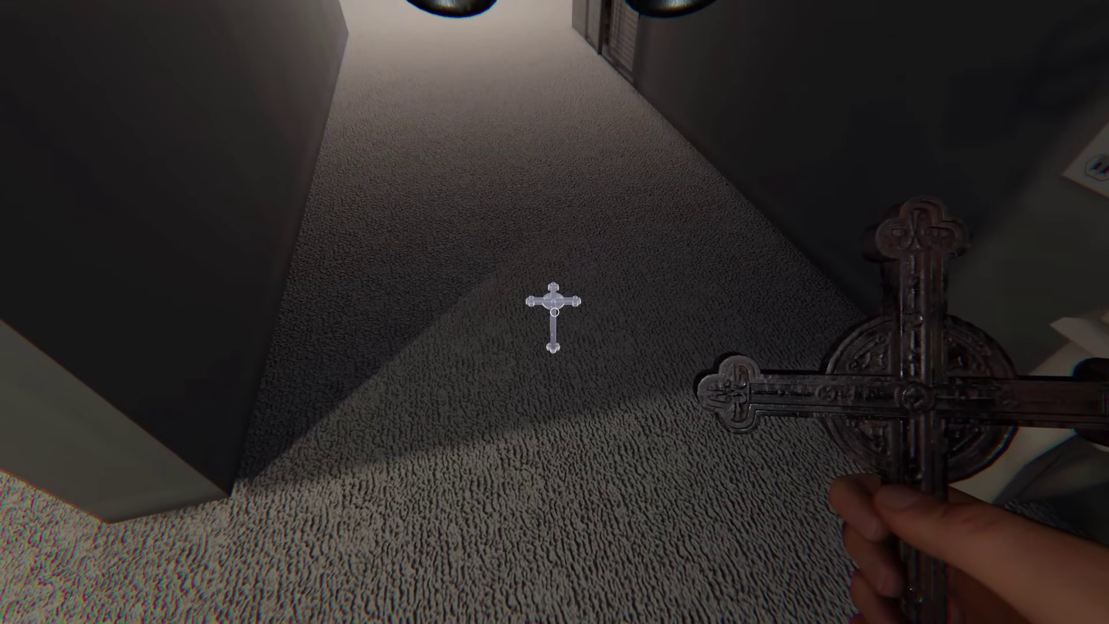
key(f)
- Sweep the child's bedroom with the UV light, then return down the hallway
key(q)
right_click(554, 311)
key(w)
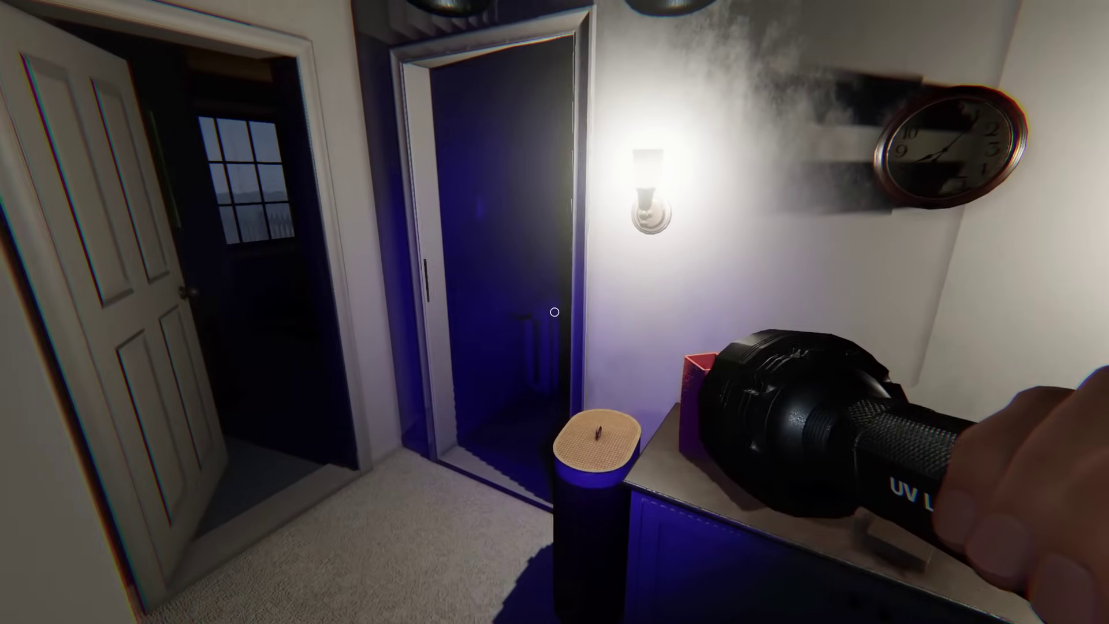
key(w)
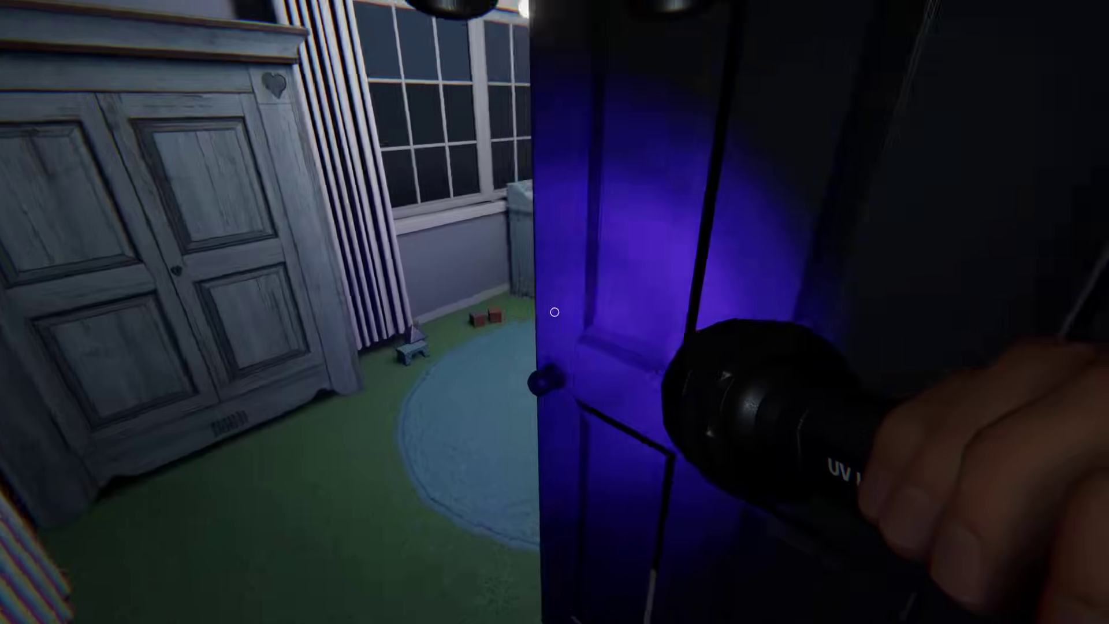
key(w)
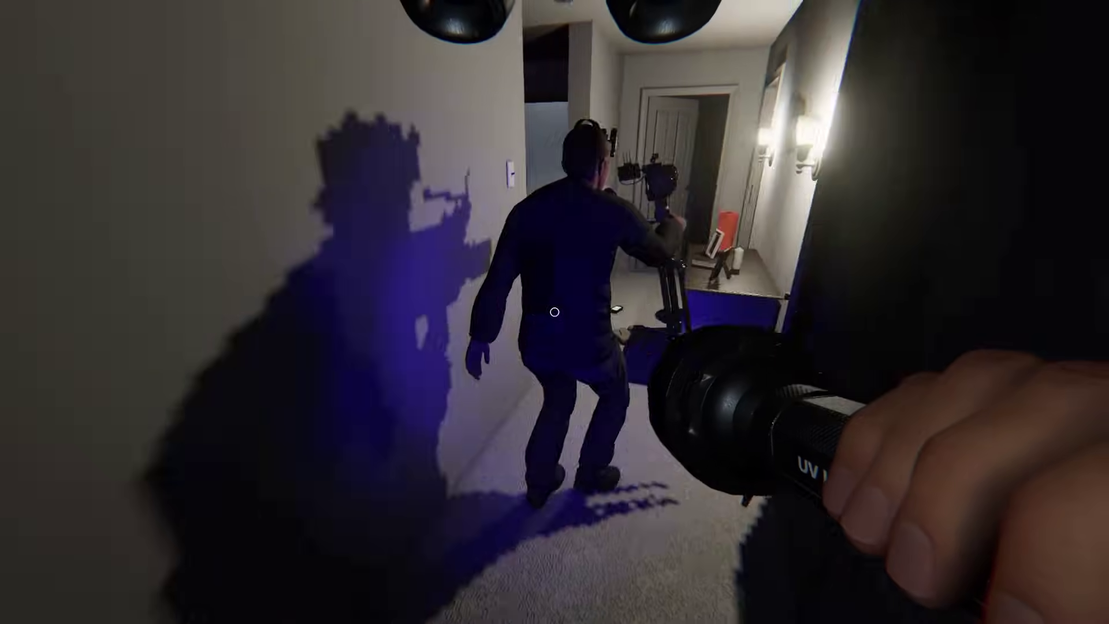
key(w)
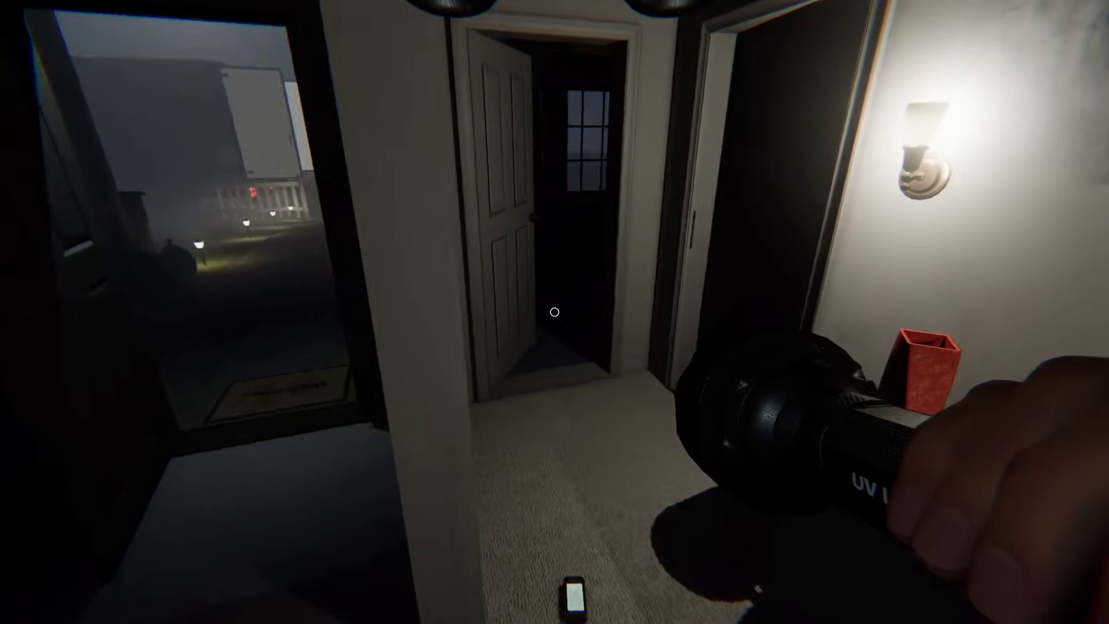
key(w)
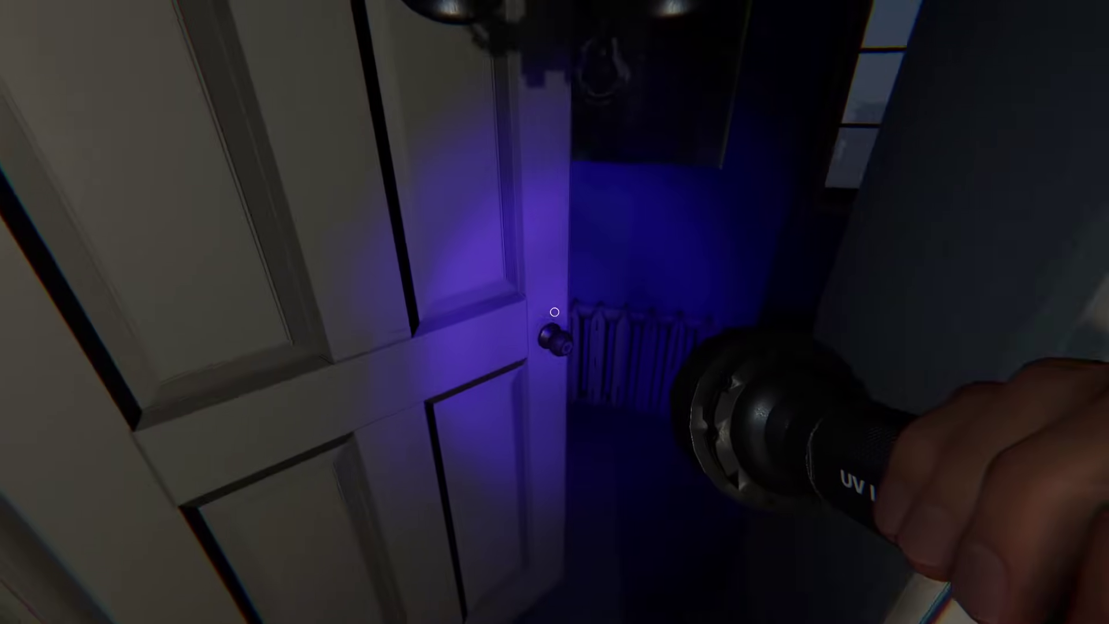
- Enter the dark bedroom and carry the switched-on spirit box down the hallway
key(w)
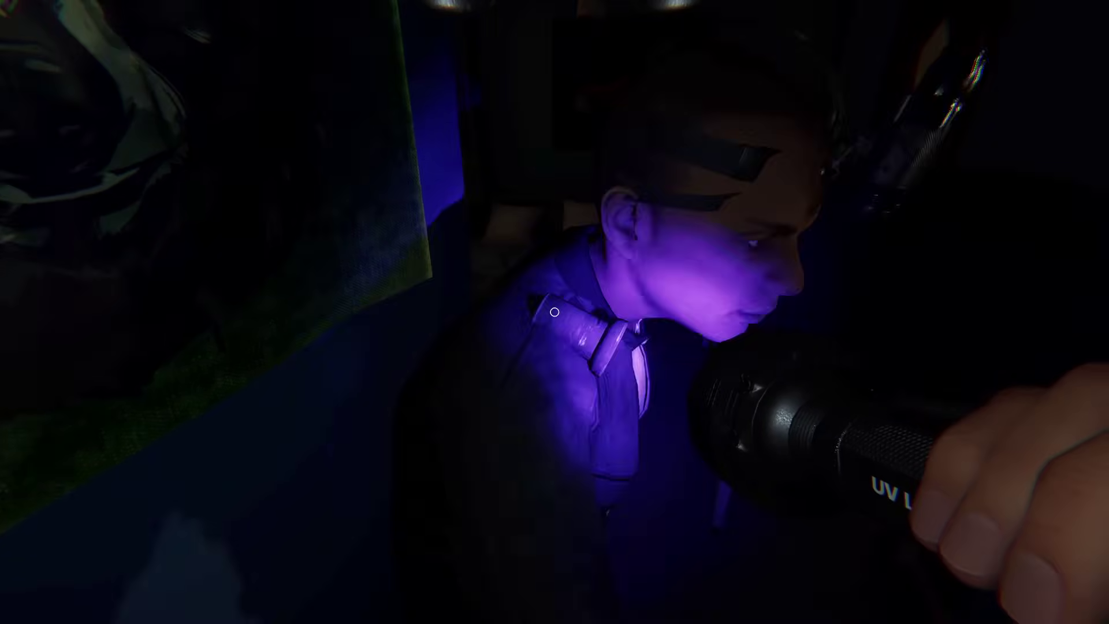
key(w)
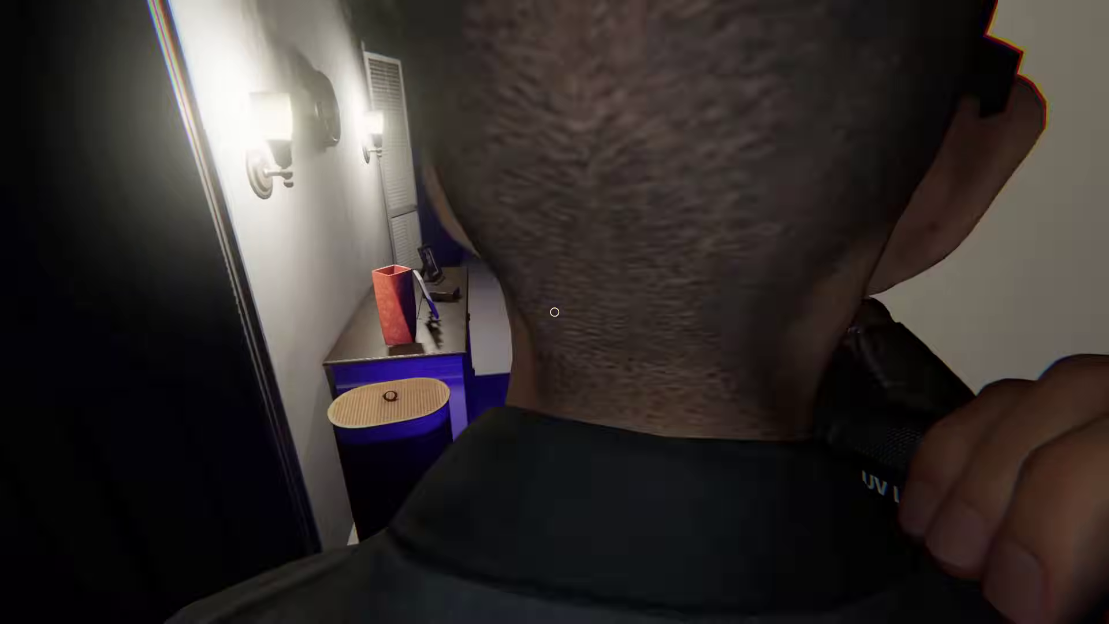
key(q)
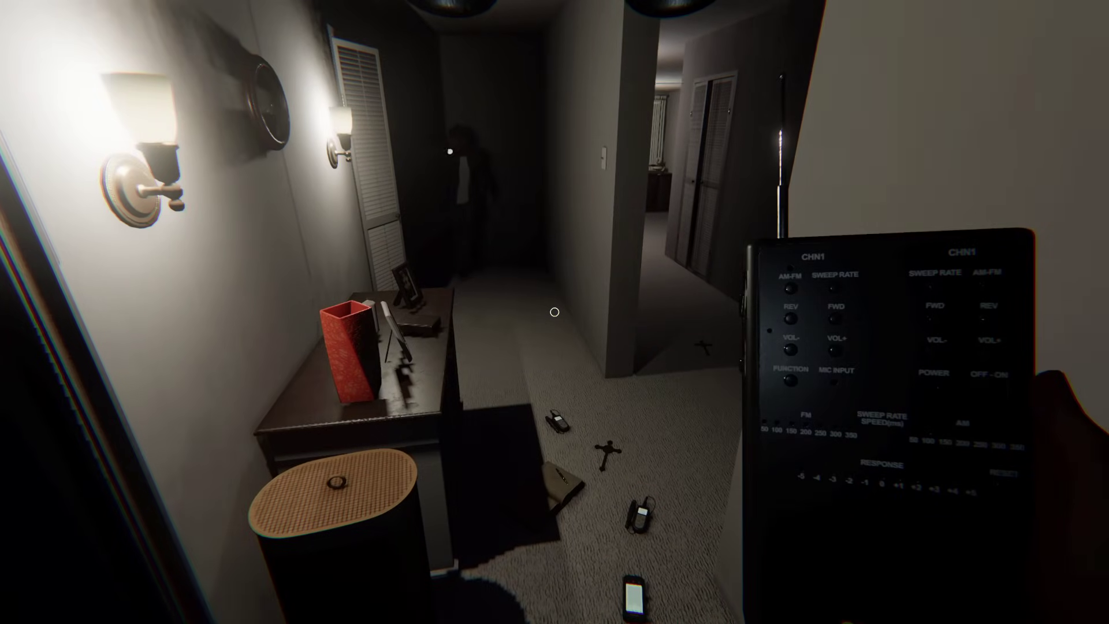
right_click(554, 312)
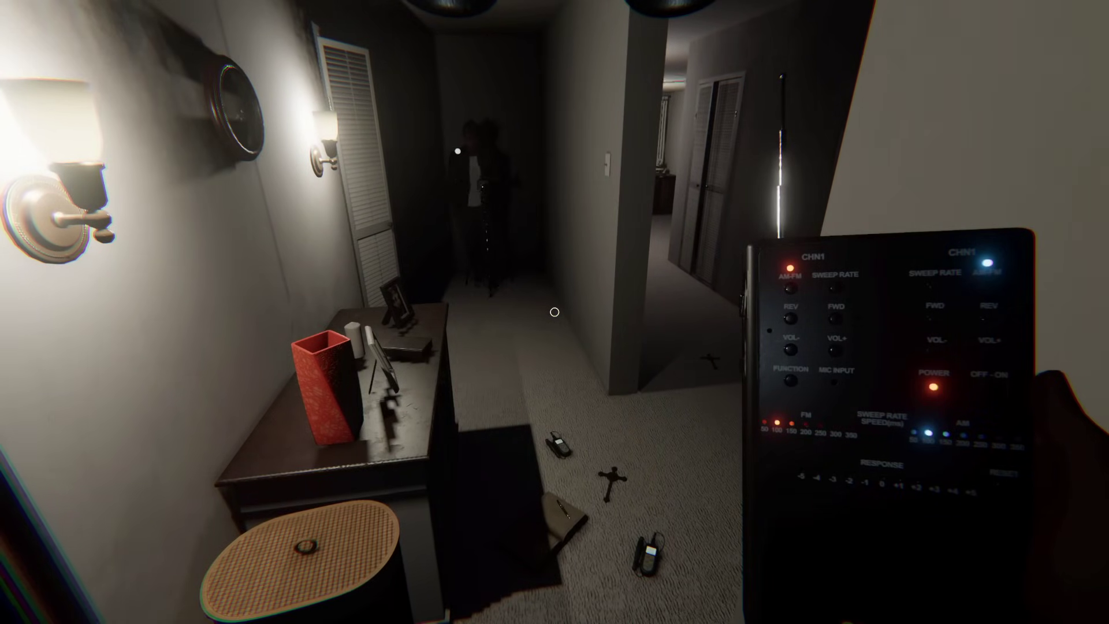
key(w)
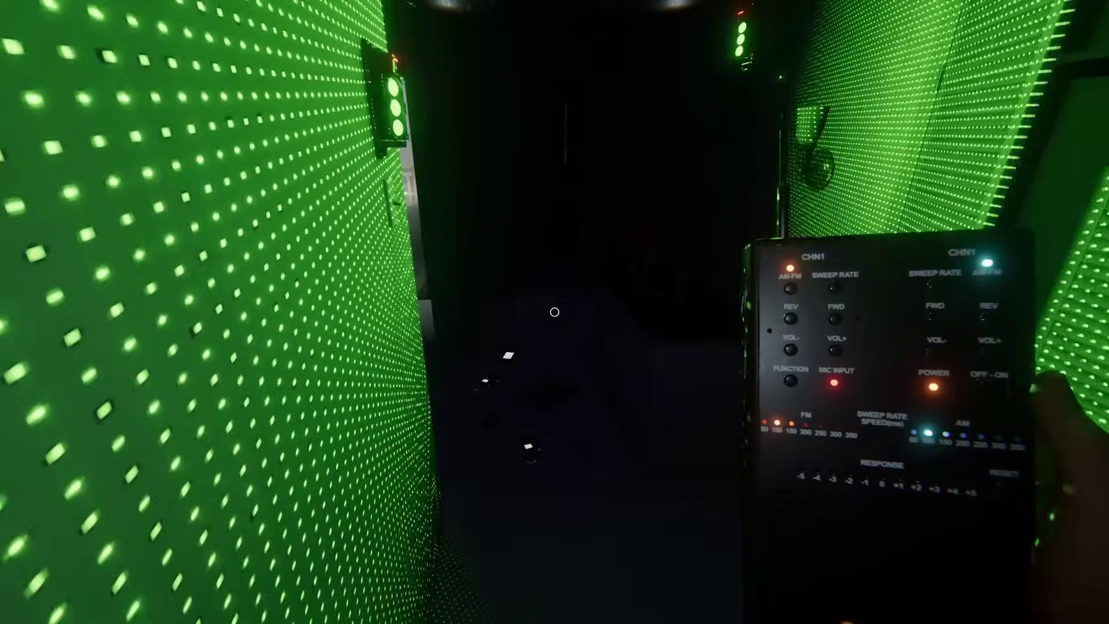
key(w)
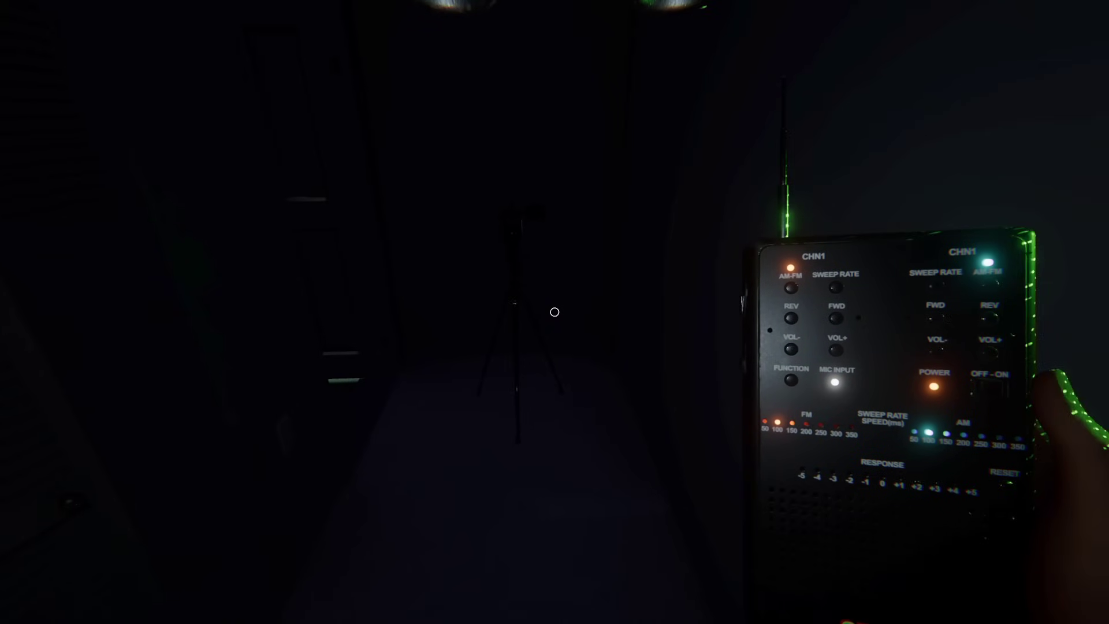
key(w)
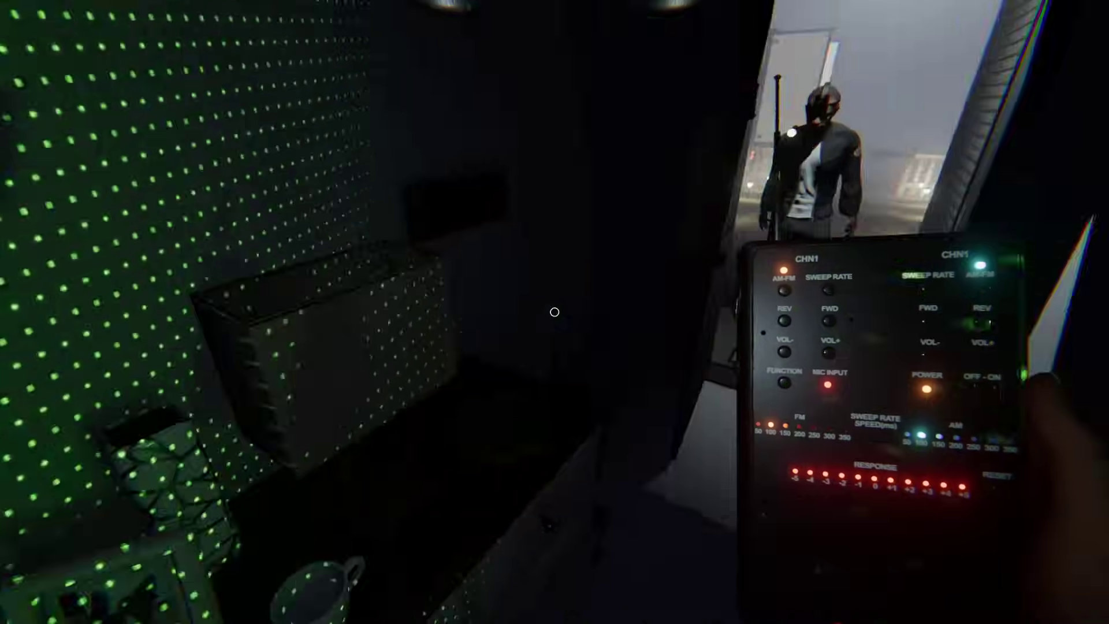
- Move through the dark corridor and window room to the basement, bringing out the Ouija board
key(w)
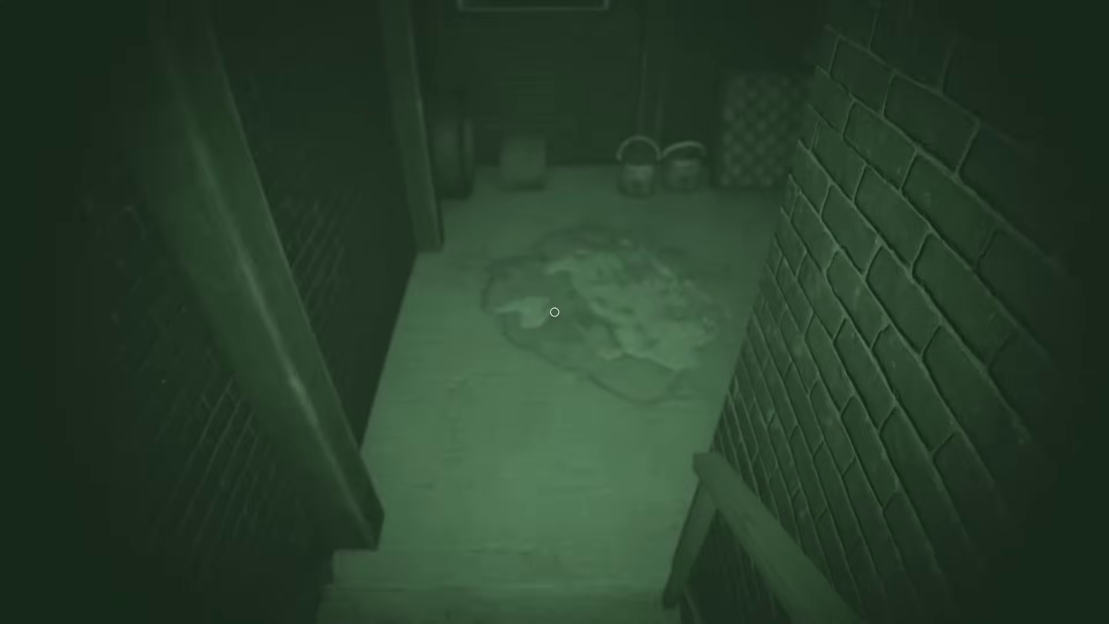
key(w)
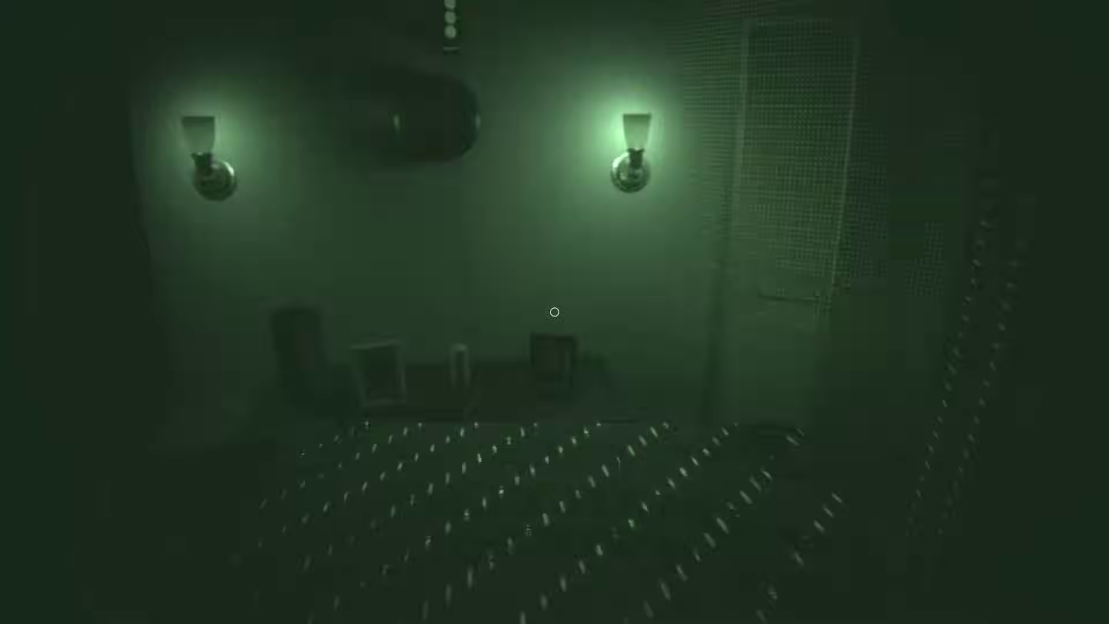
key(t)
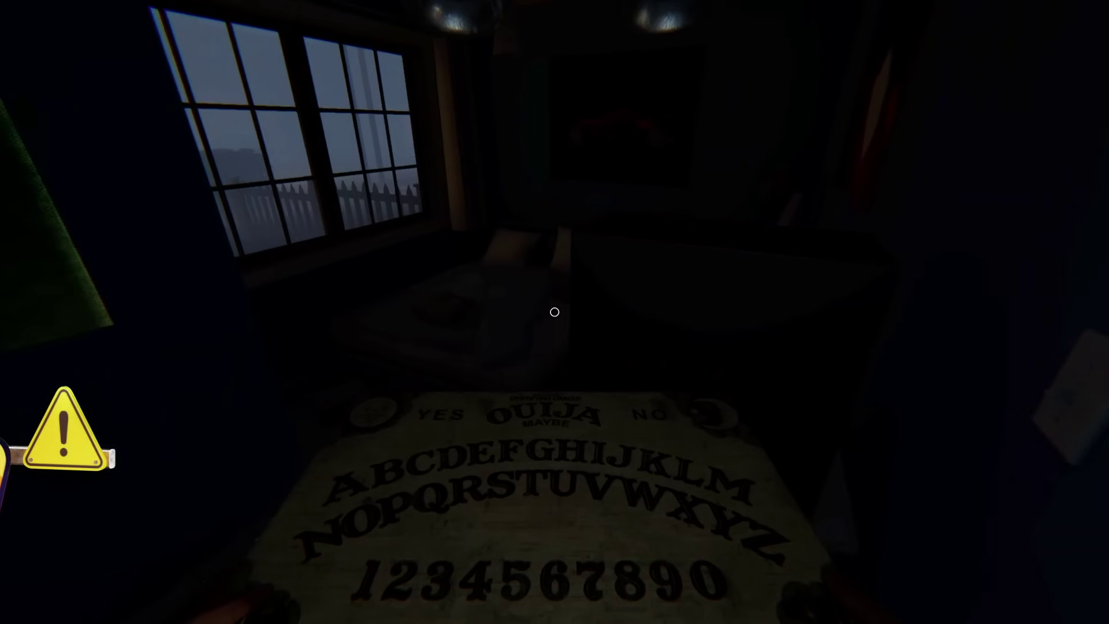
- Move the crucifix from the hallway floor onto the nursery rug, then hold the UV flashlight
key(w)
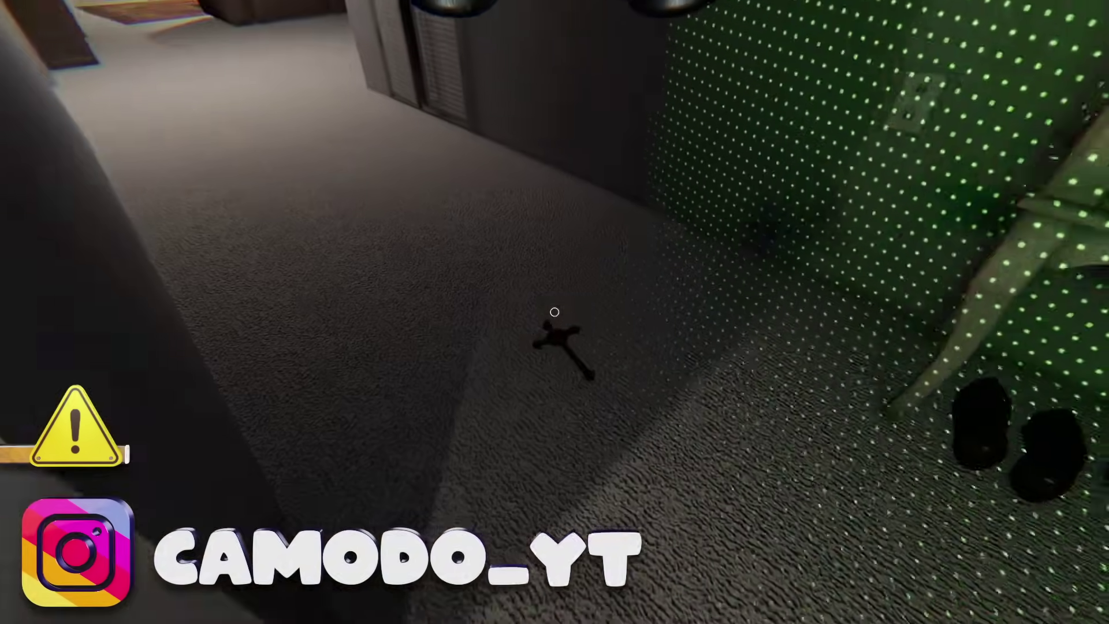
key(e)
key(w)
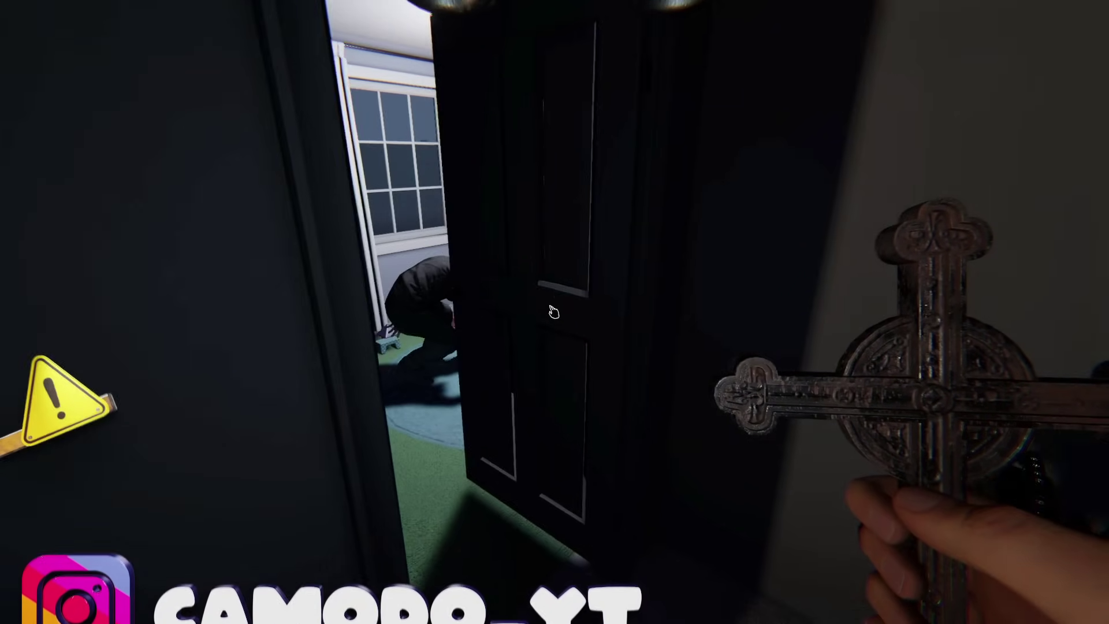
key(f)
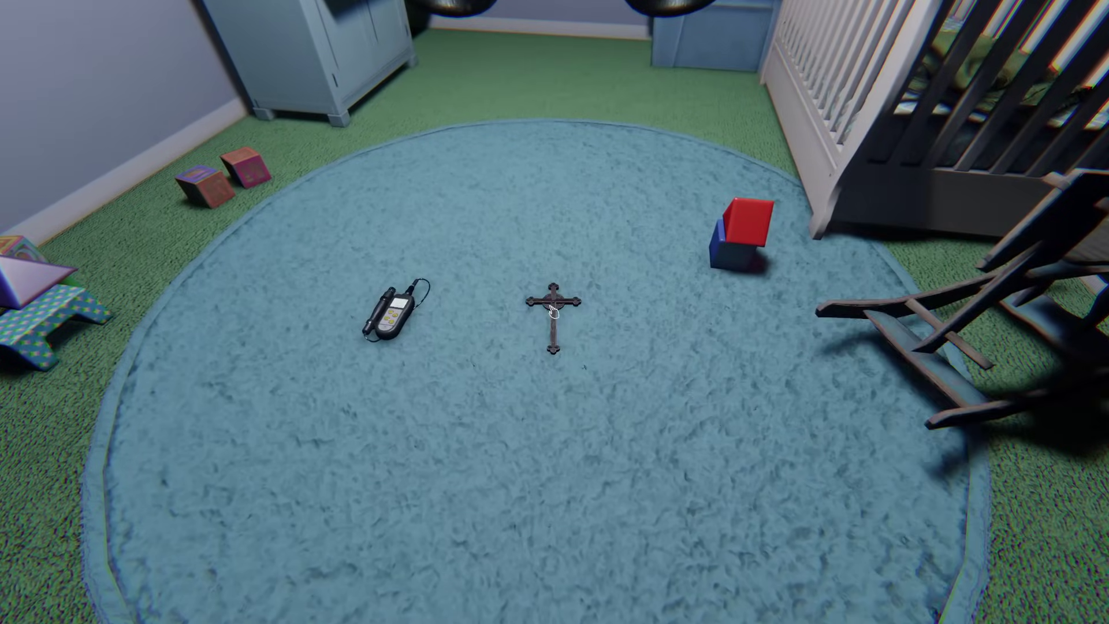
key(q)
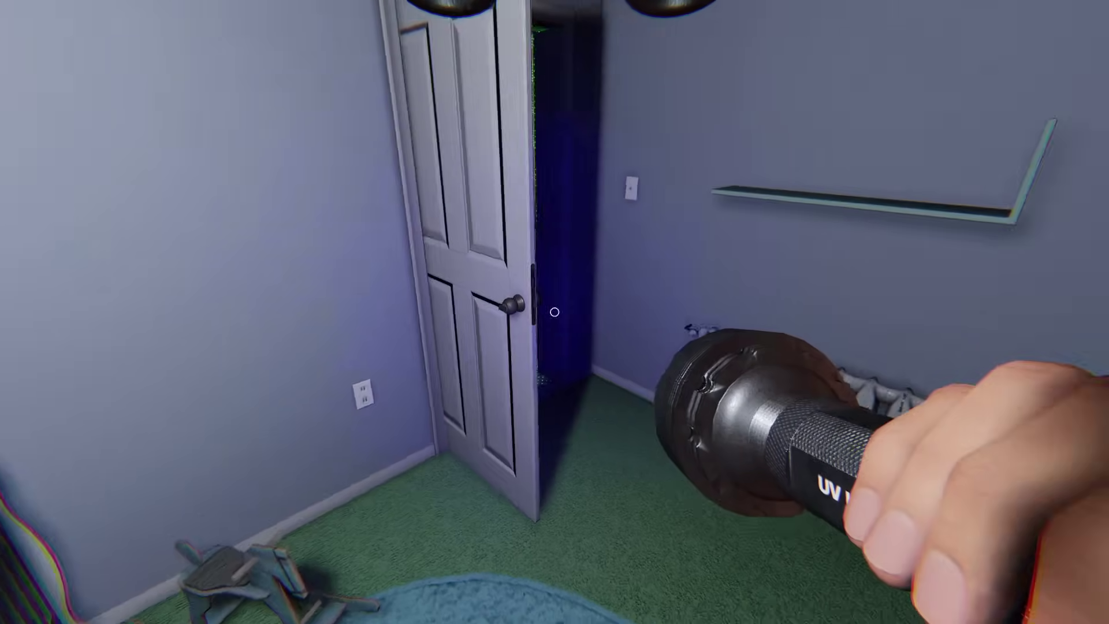
- Set the Ouija board on the nursery's changing-table pad
key(w)
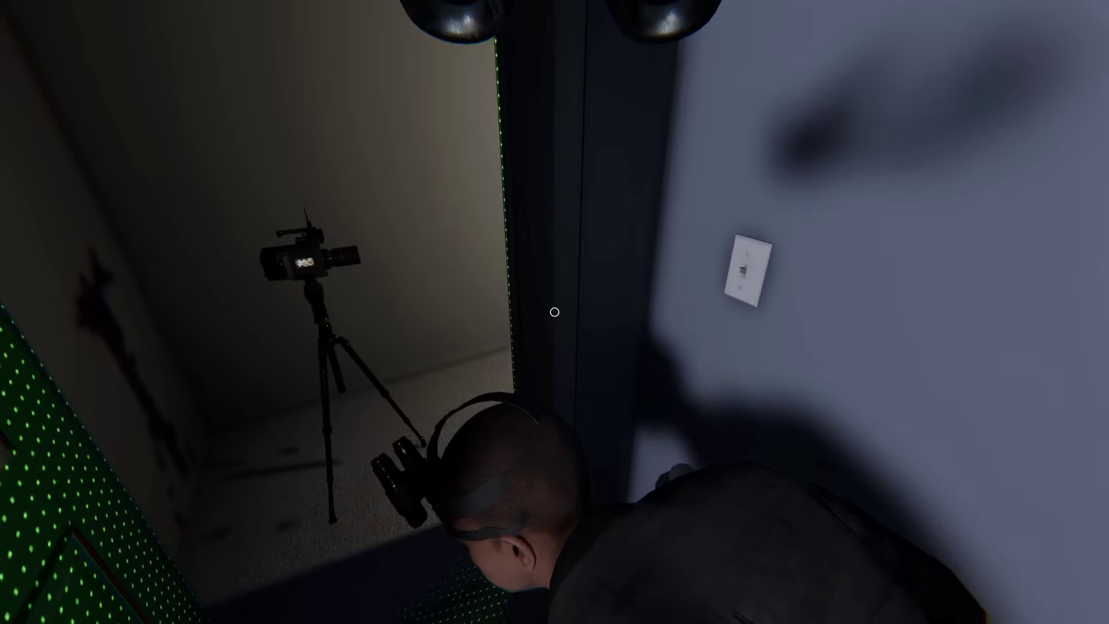
key(w)
key(w)
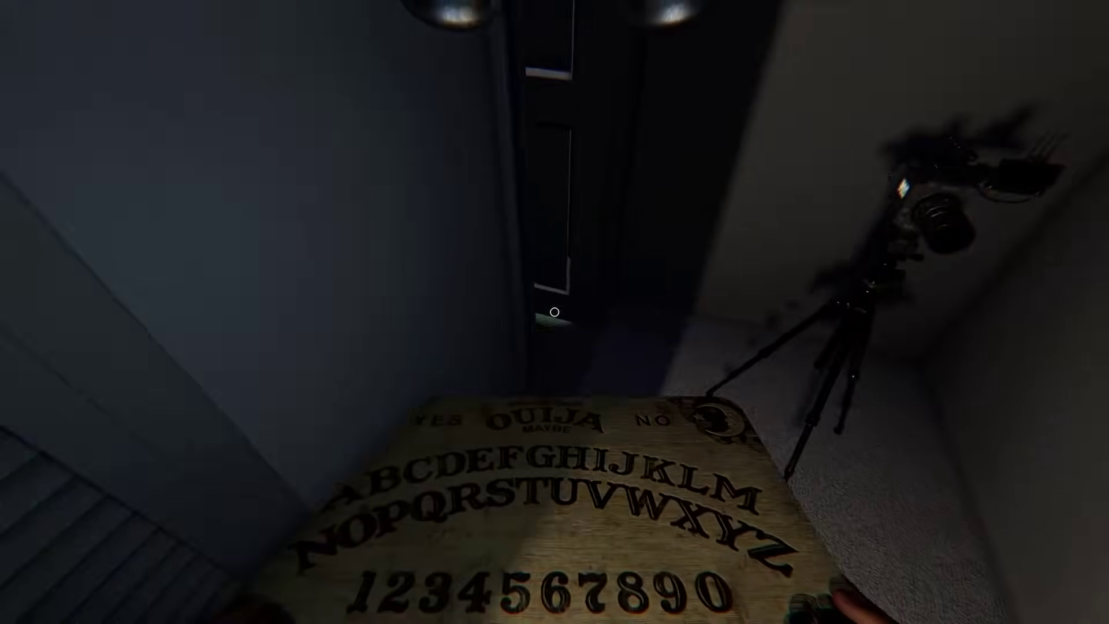
key(w)
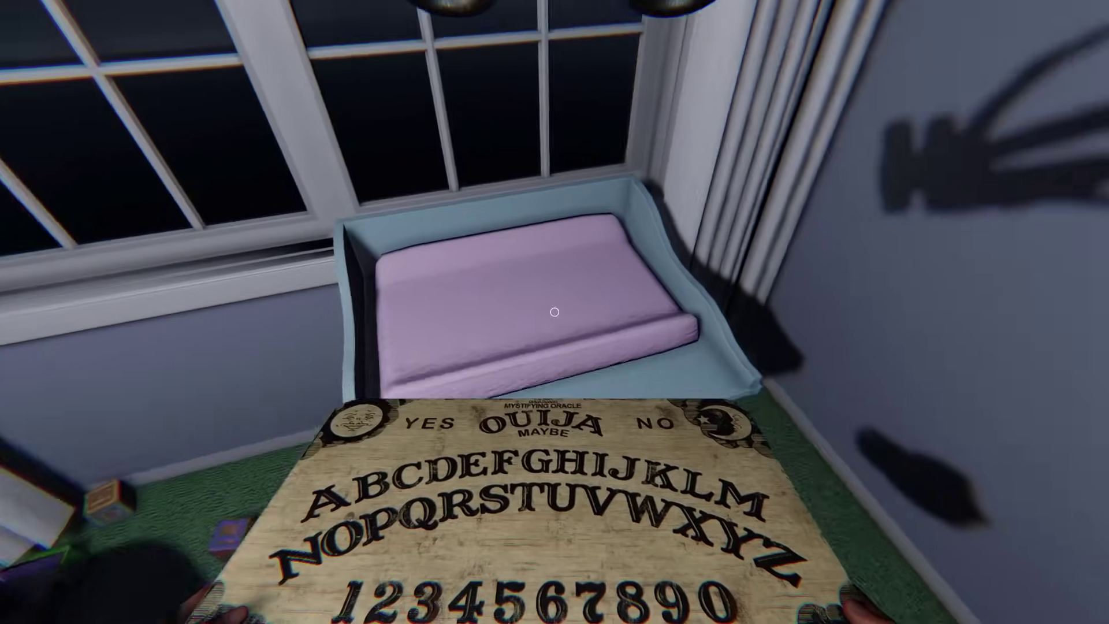
key(f)
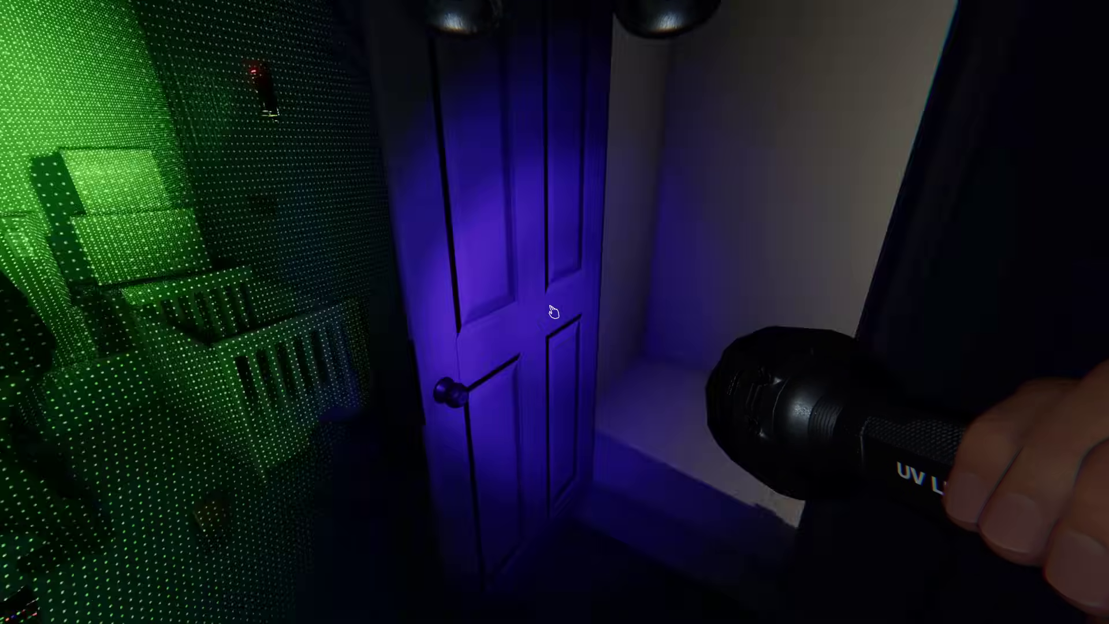
- Walk past the closet doors and review the journal's Ghost Types and Evidence pages
key(w)
key(w)
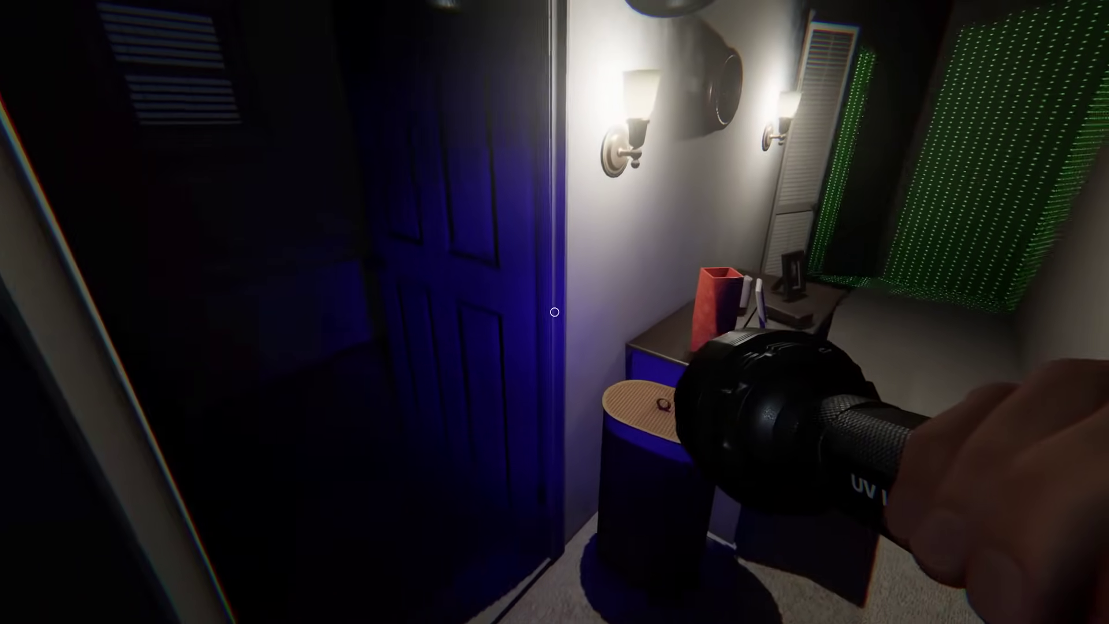
key(w)
key(w)
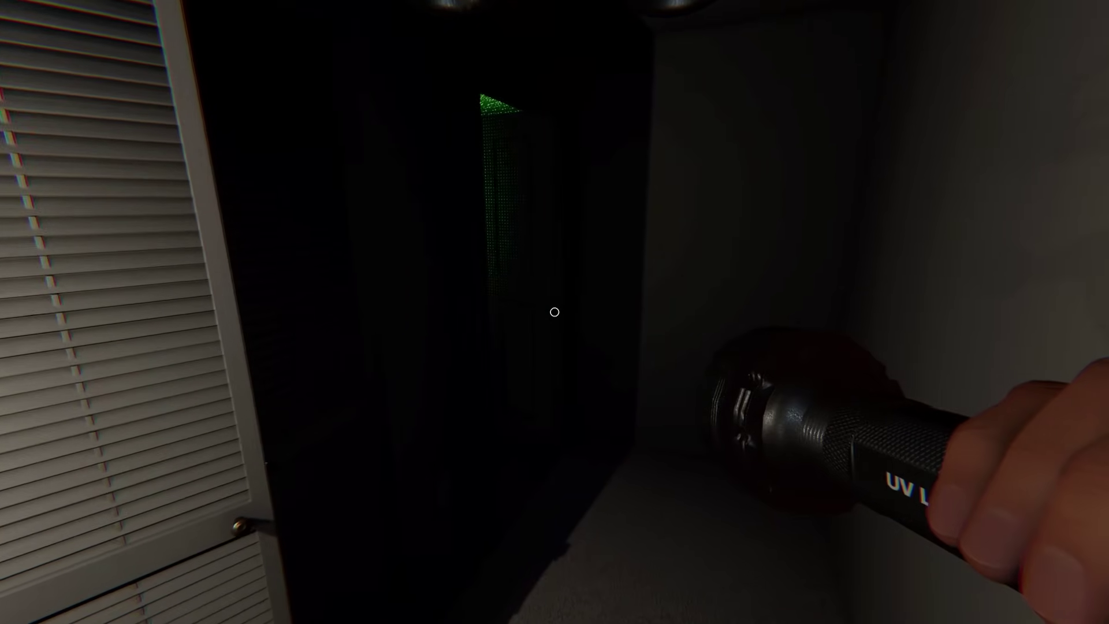
key(w)
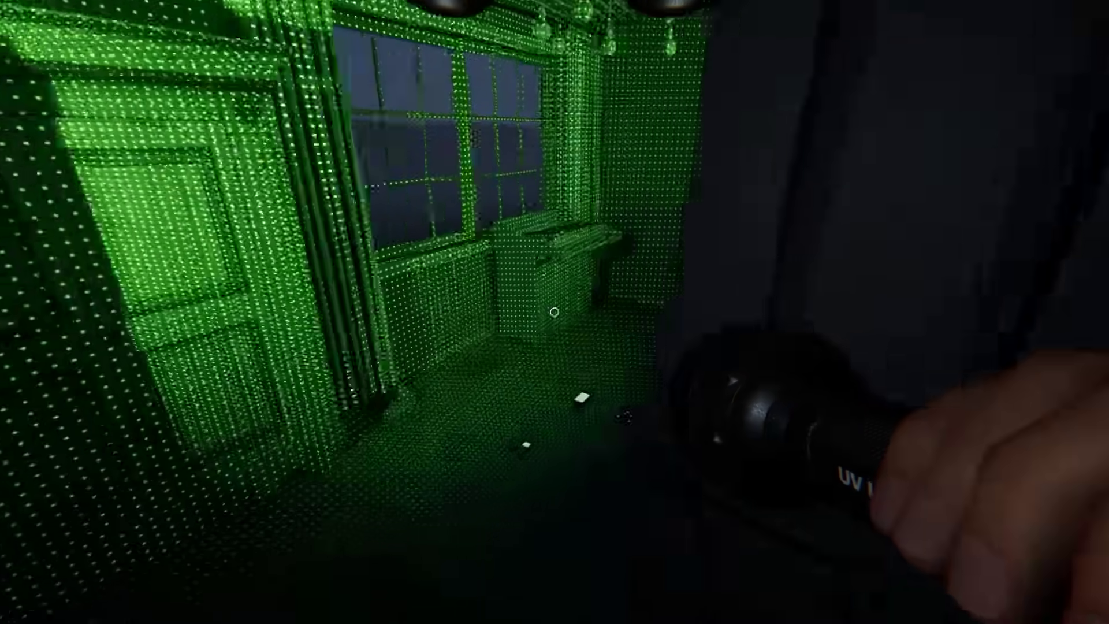
key(j)
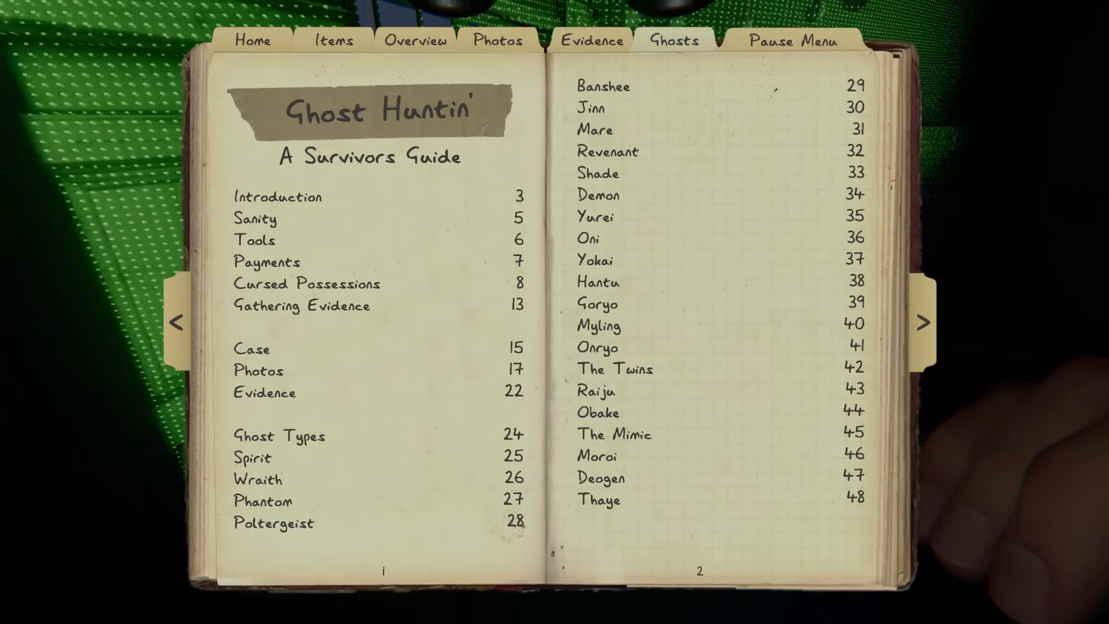
click(674, 40)
click(591, 40)
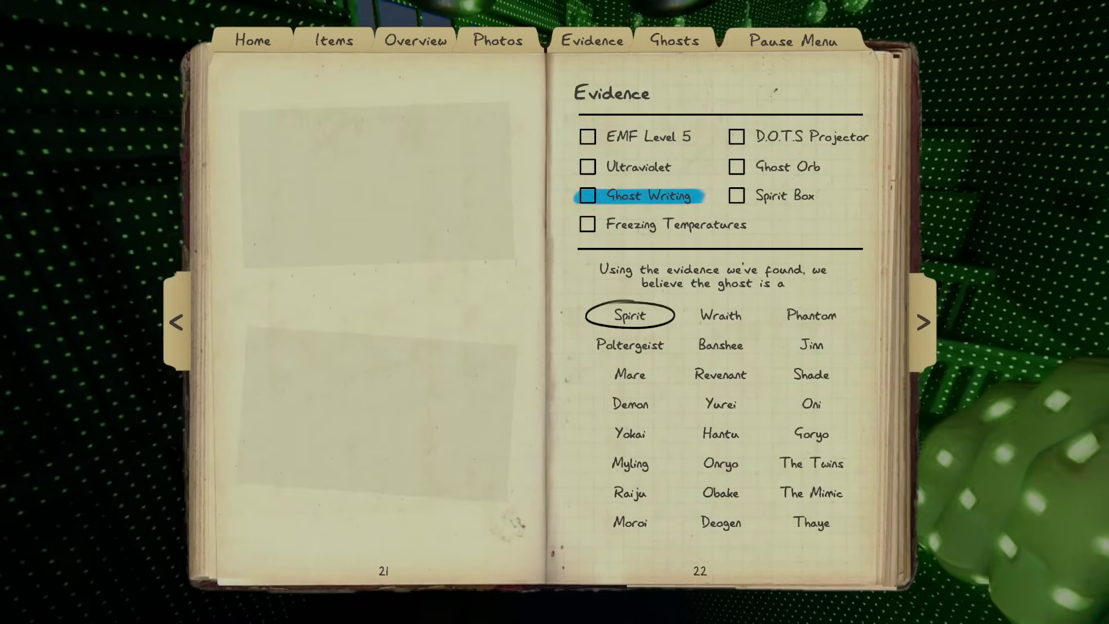
key(j)
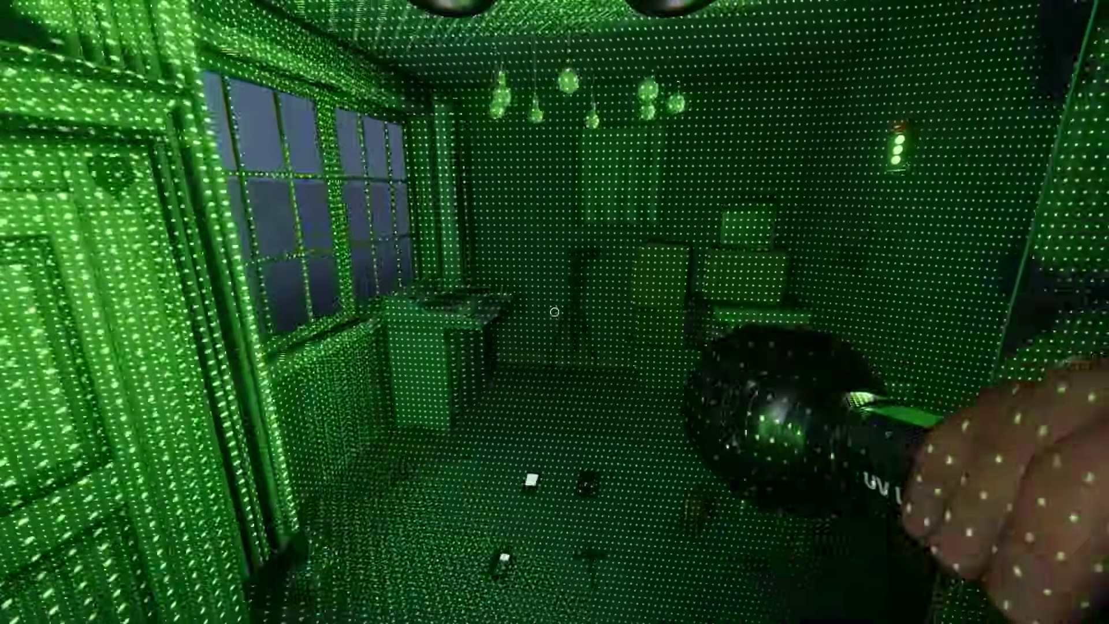
- Go to the truck, sit at the CCTV monitor and turn off night vision
right_click(556, 312)
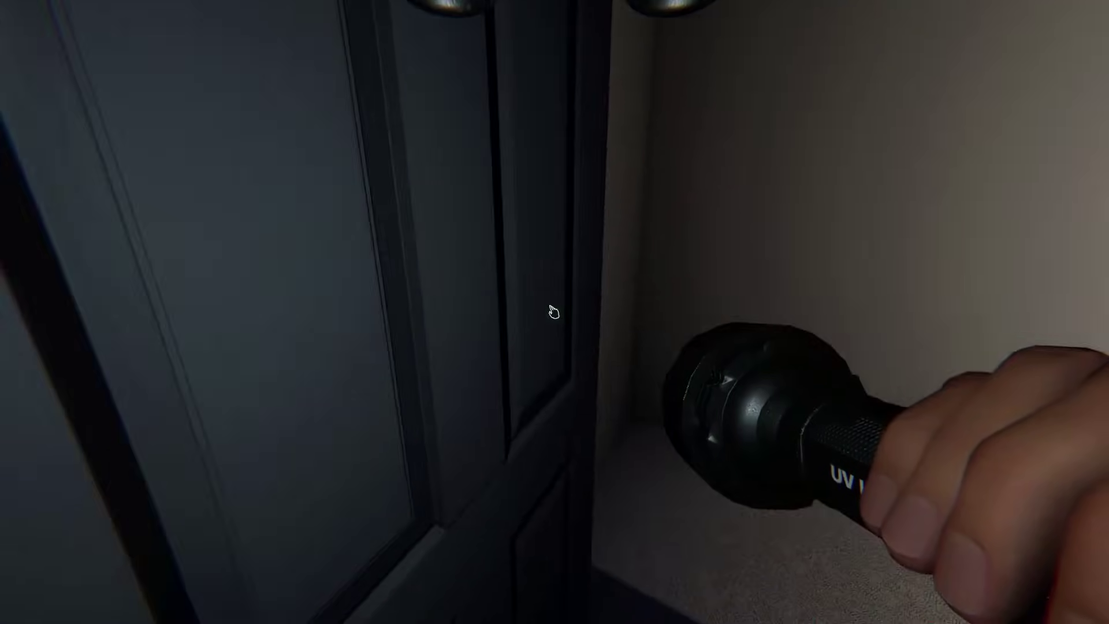
key(w)
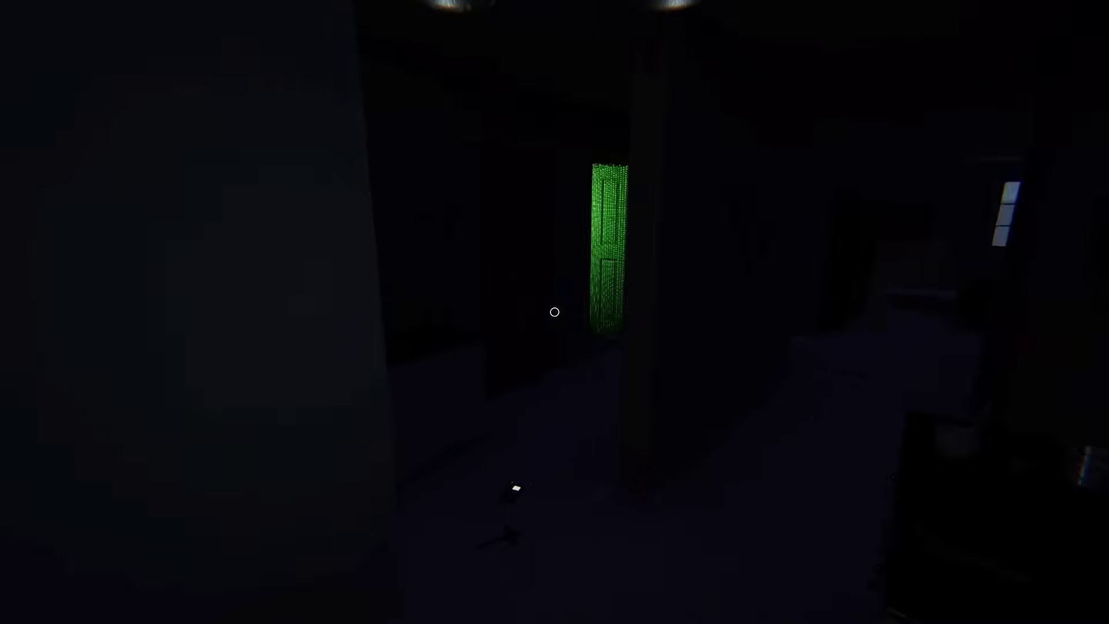
key(w)
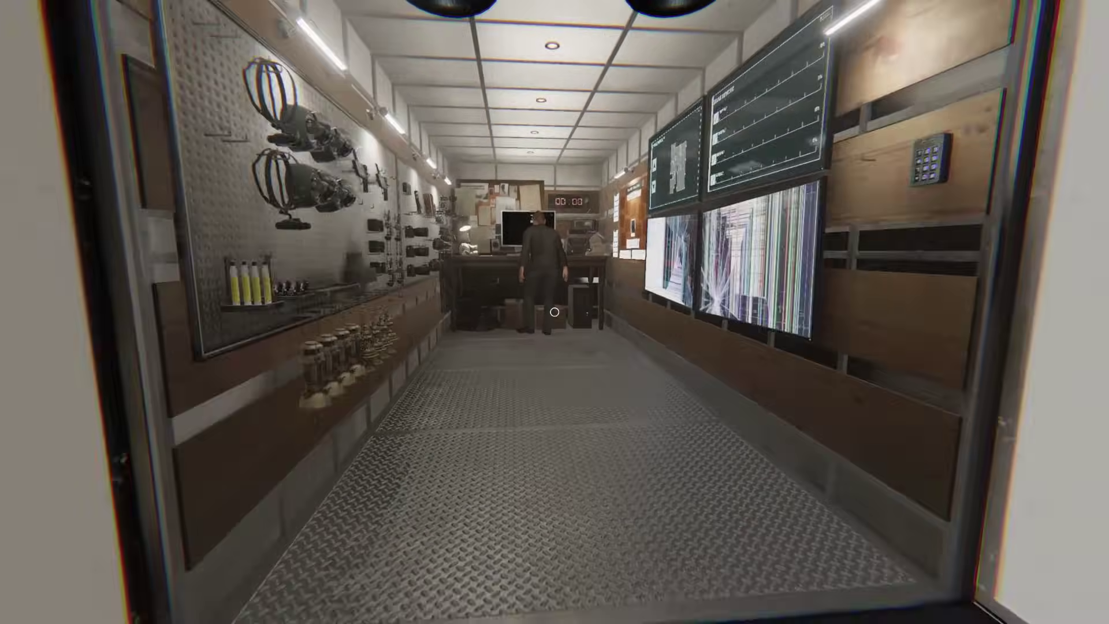
key(w)
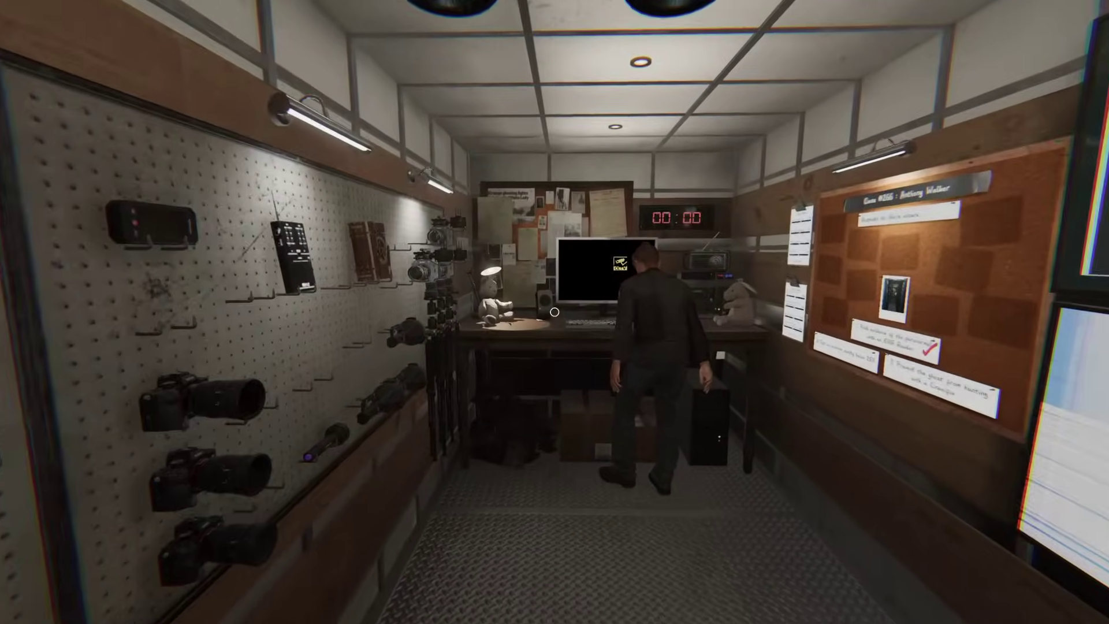
key(w)
key(e)
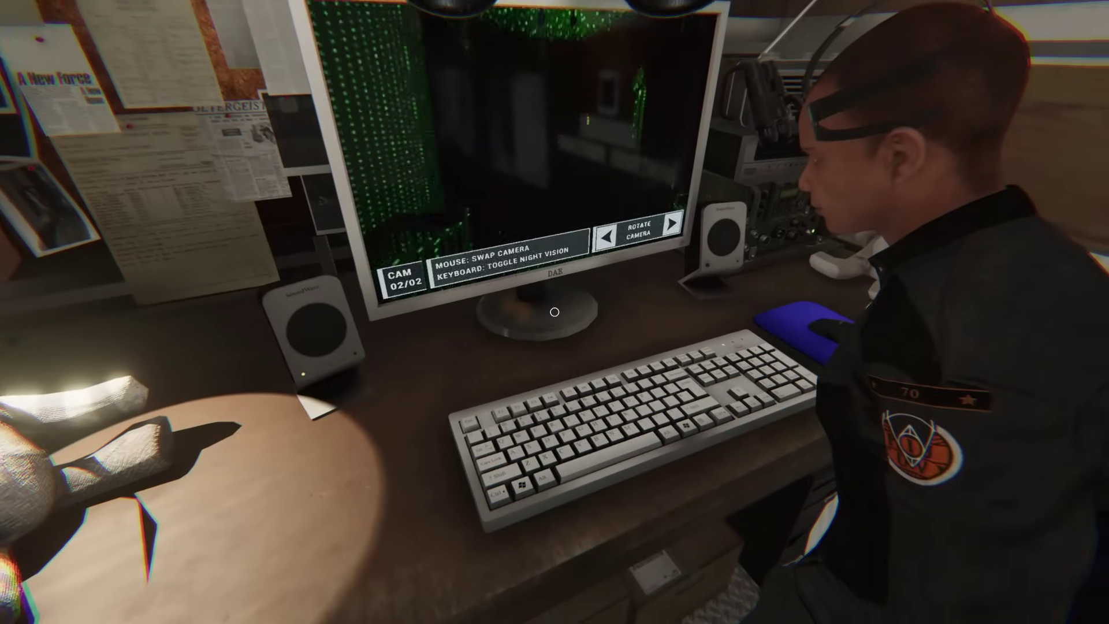
key(n)
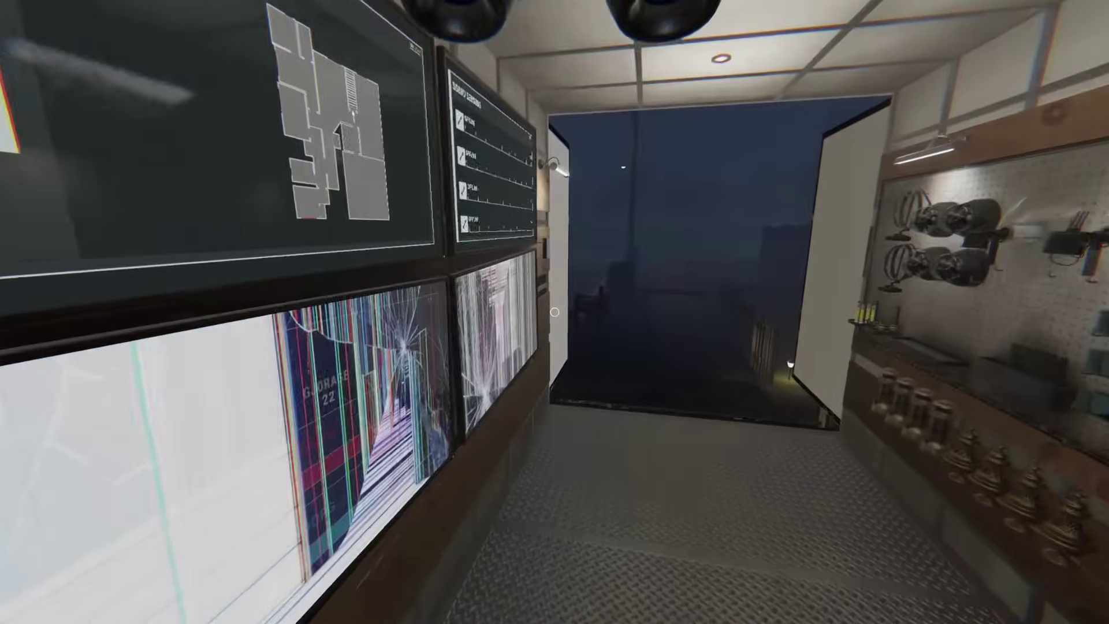
- Take new equipment, re-enter the house and open the door to the dark corridor
key(q)
key(q)
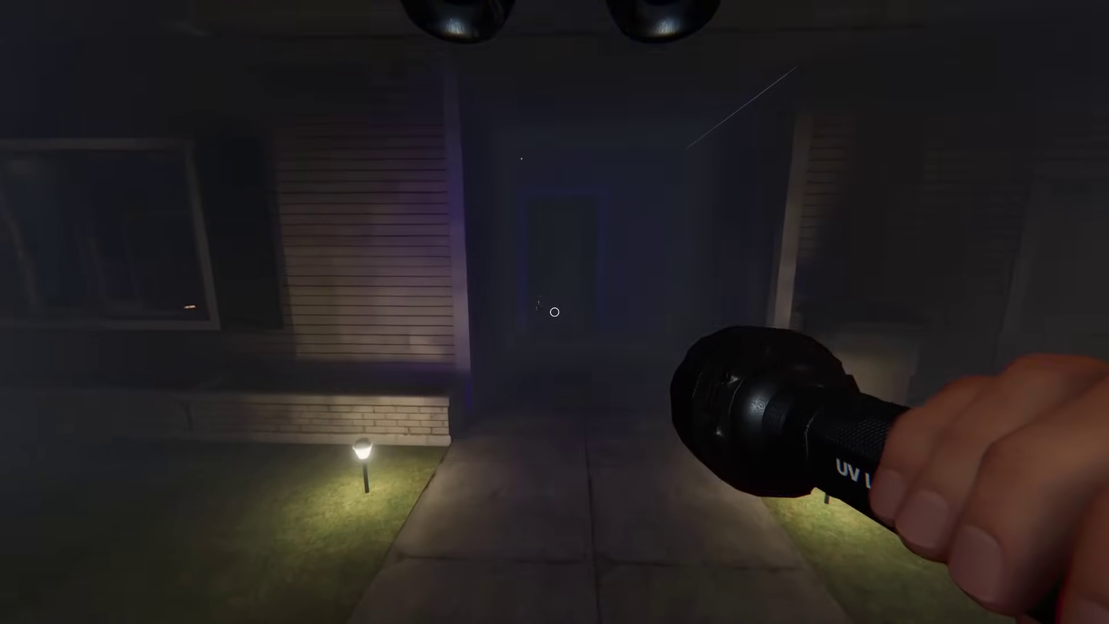
key(w)
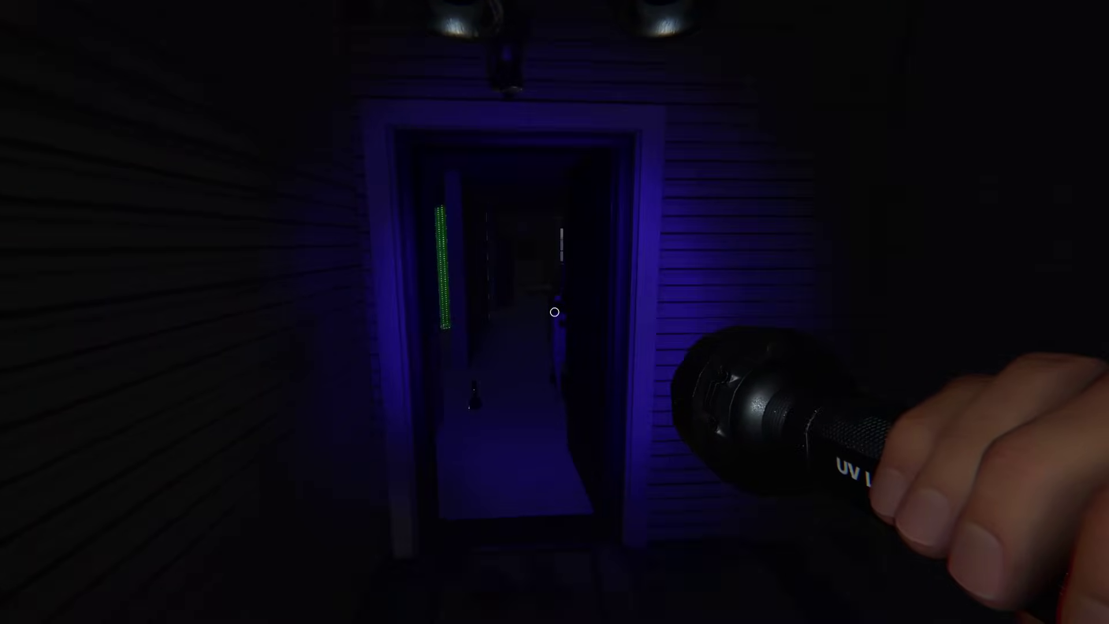
key(w)
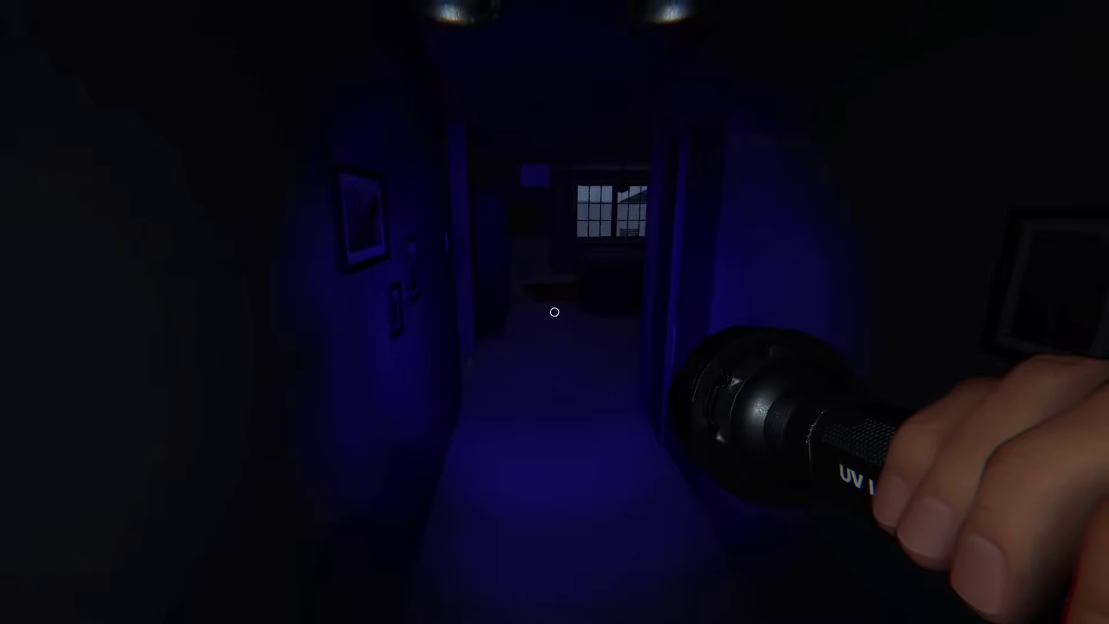
key(w)
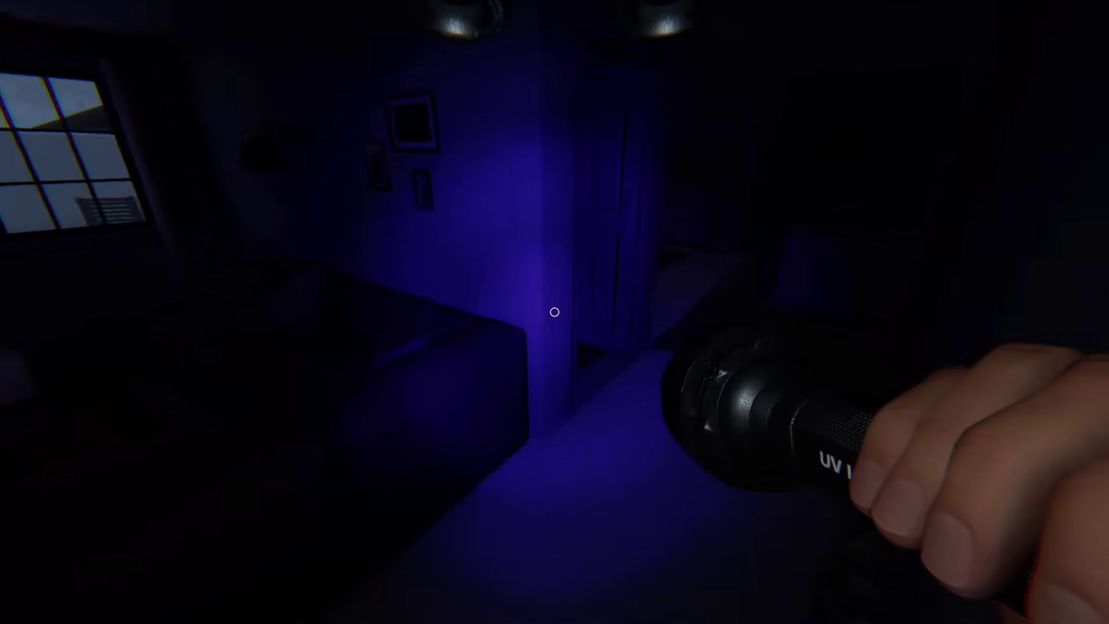
click(554, 313)
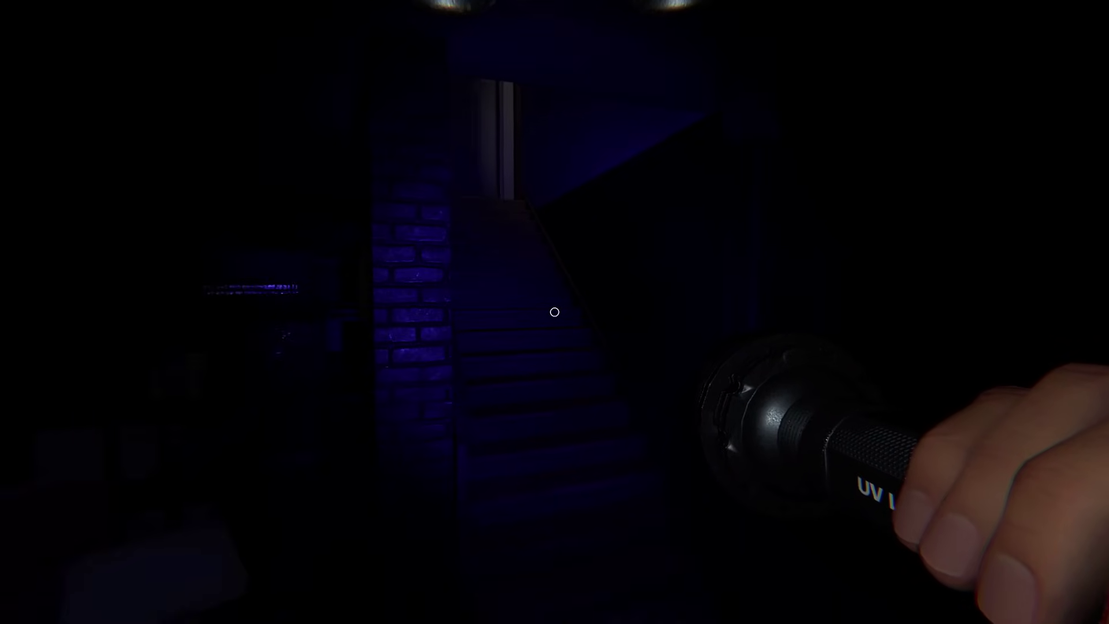
- Climb the stairs to the UV-lit room with the tripod camera, then return to the hallway
key(w)
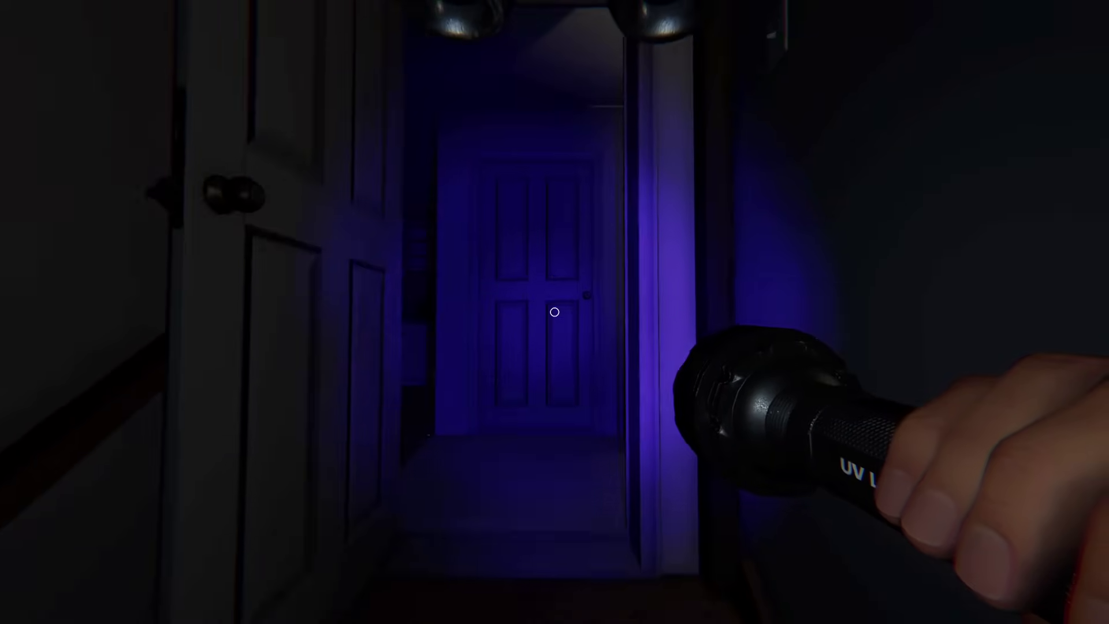
key(w)
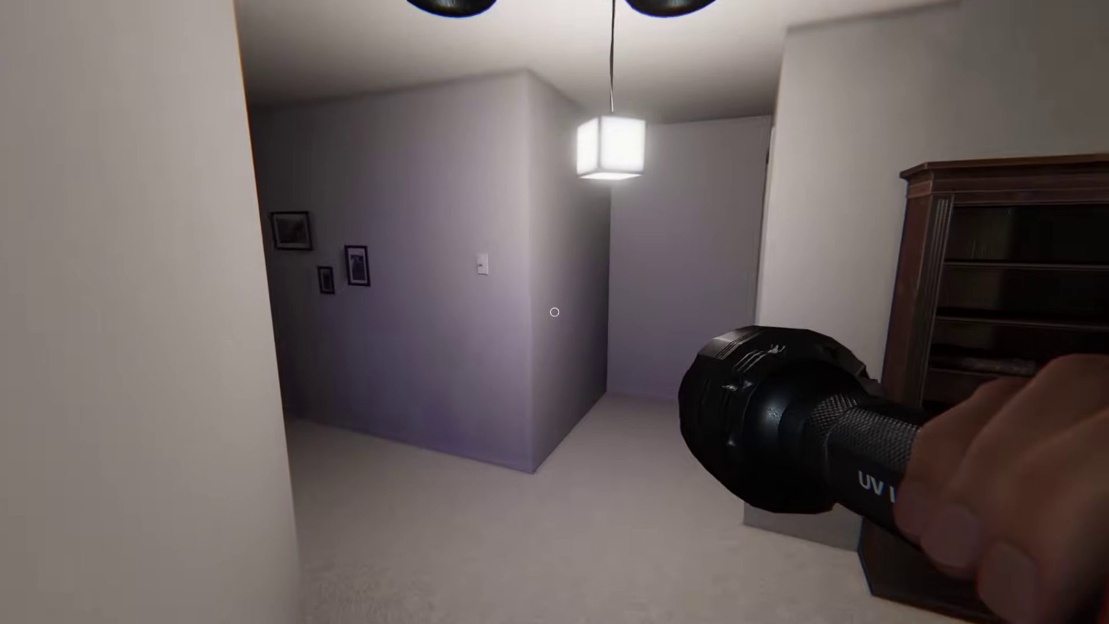
key(w)
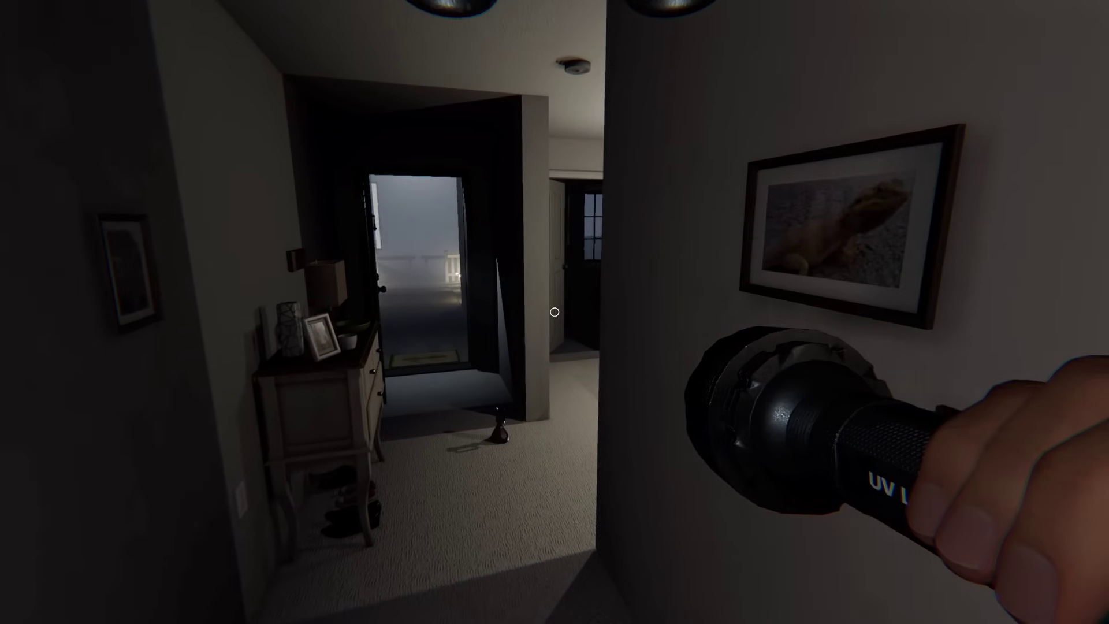
key(w)
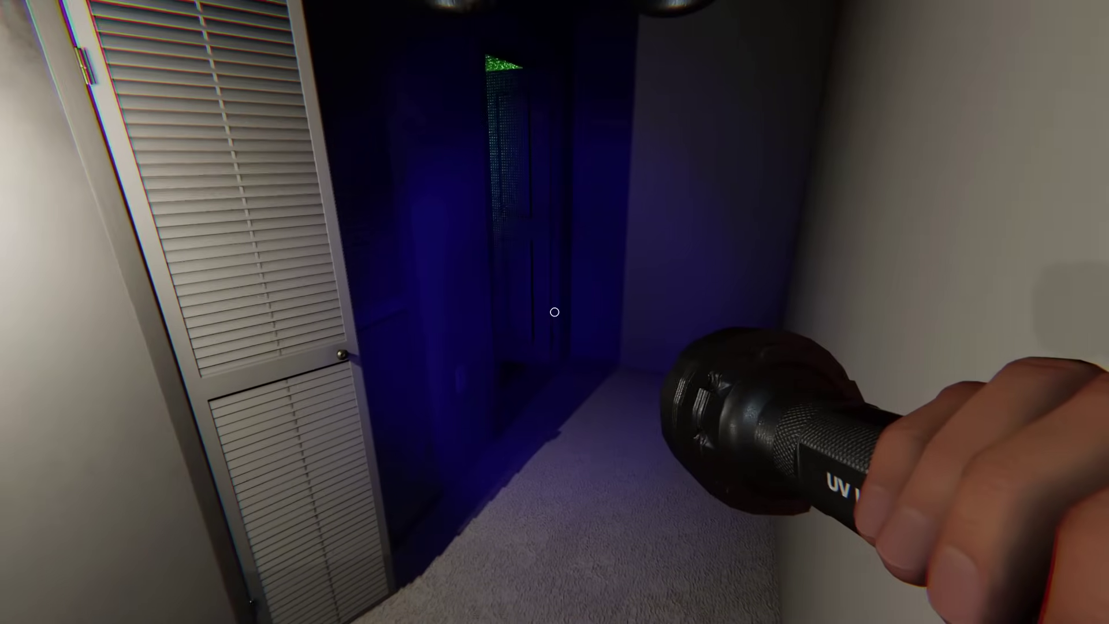
key(w)
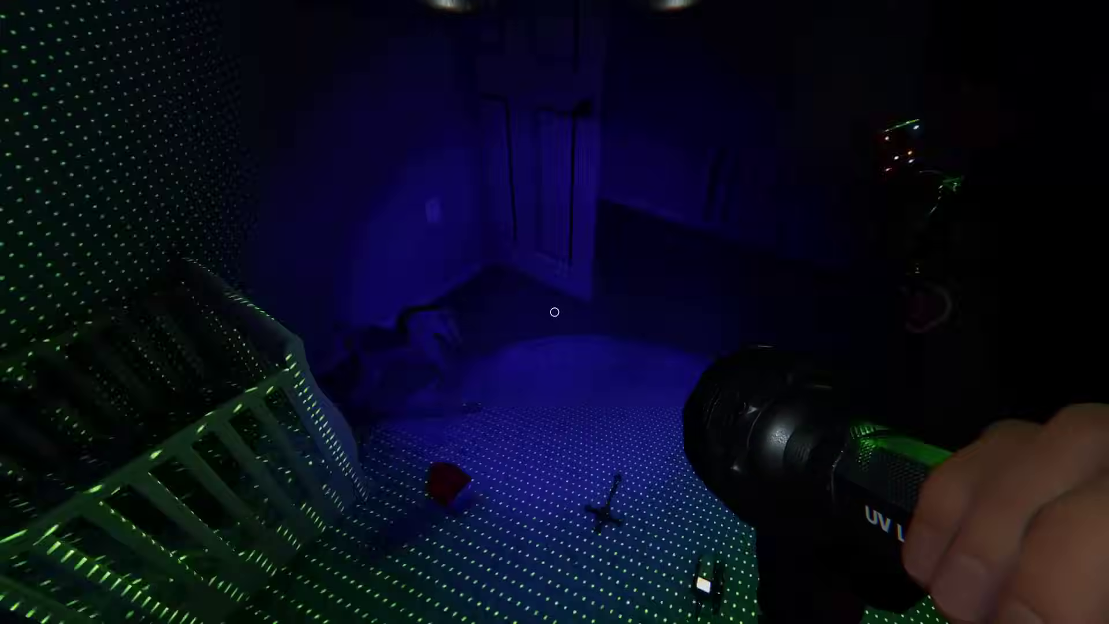
key(w)
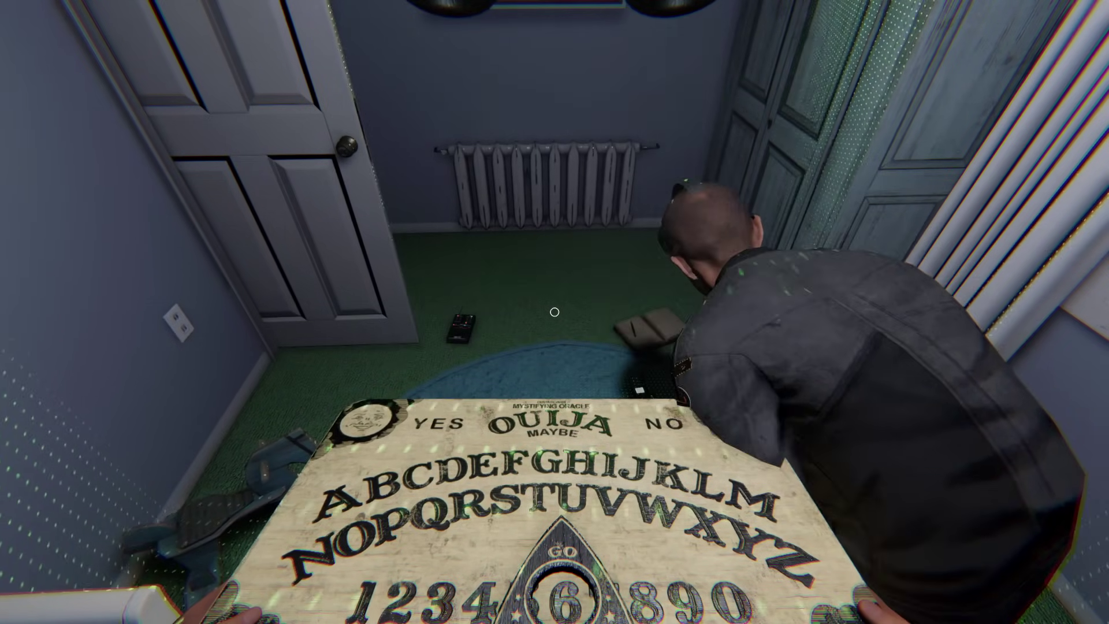
- Check the evidence checklist, then drop the UV flashlight by the nursery window
key(s)
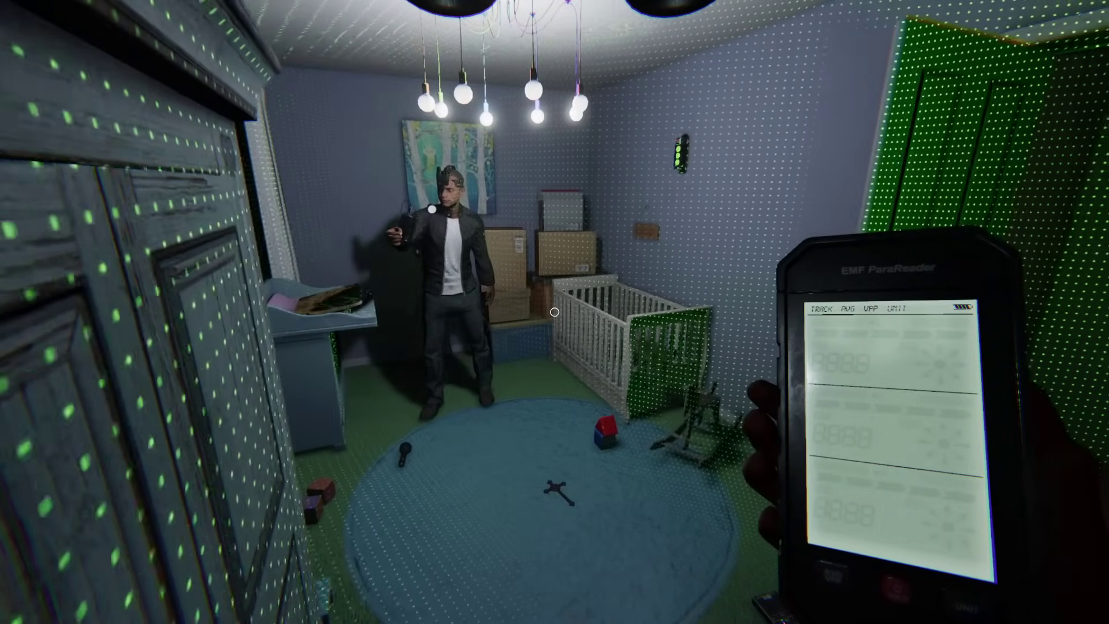
key(j)
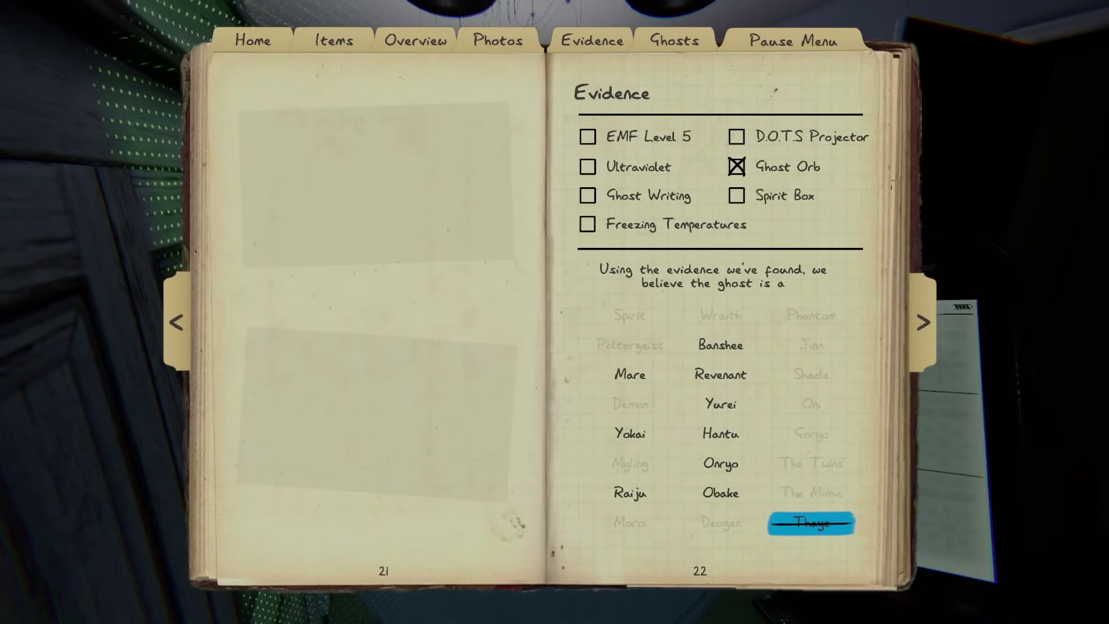
key(j)
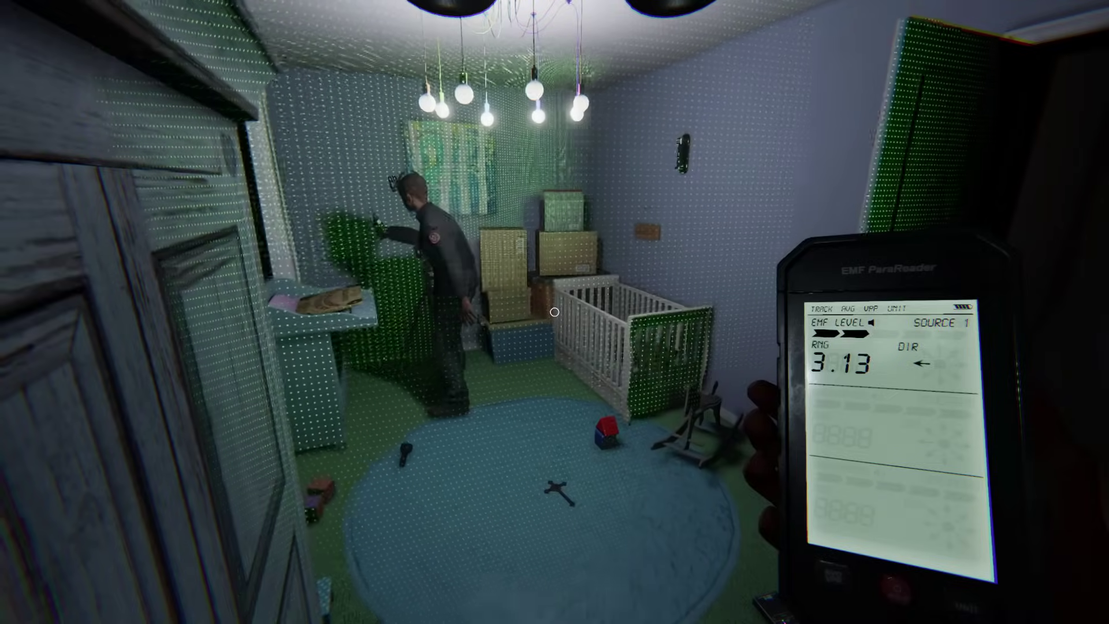
key(w)
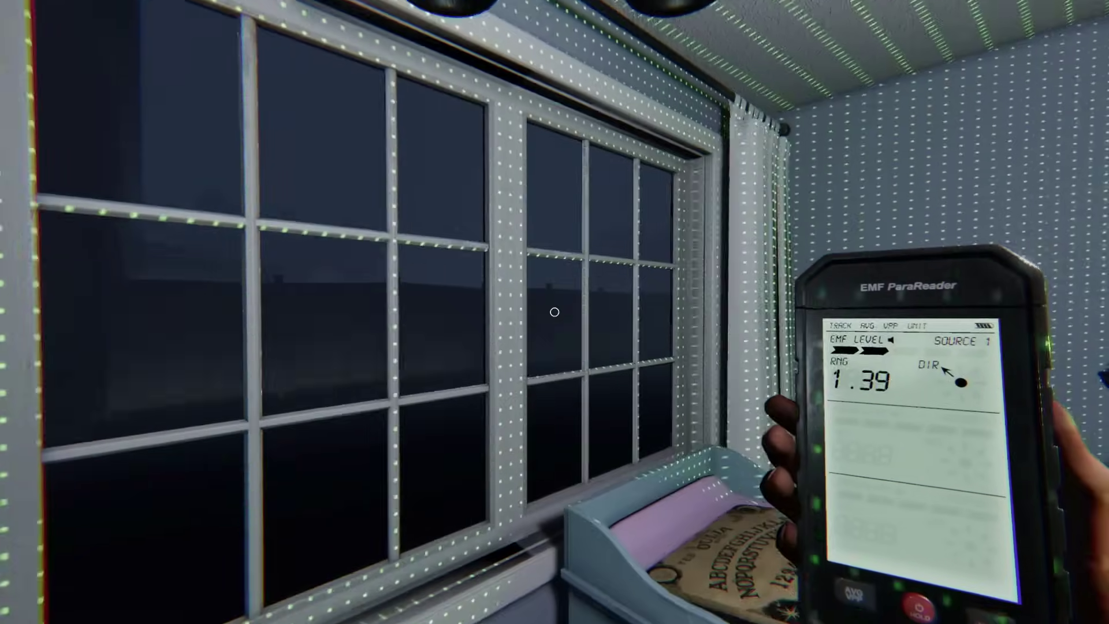
key(q)
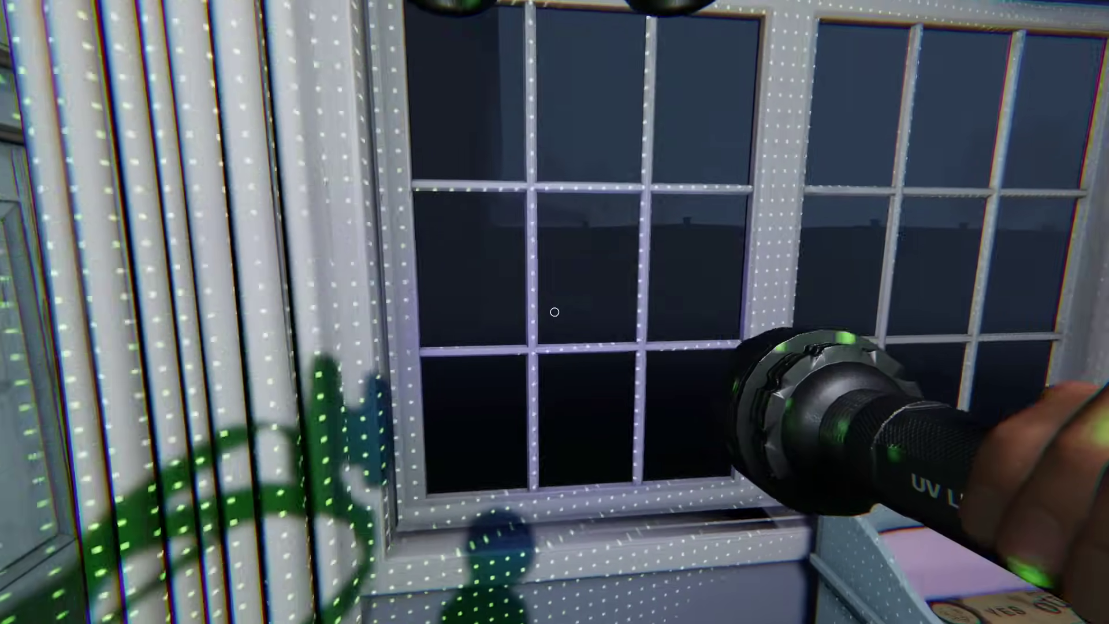
key(g)
- Cycle through EMF reader, sound recorder, thermometer and parabolic microphone while crossing the nursery
key(q)
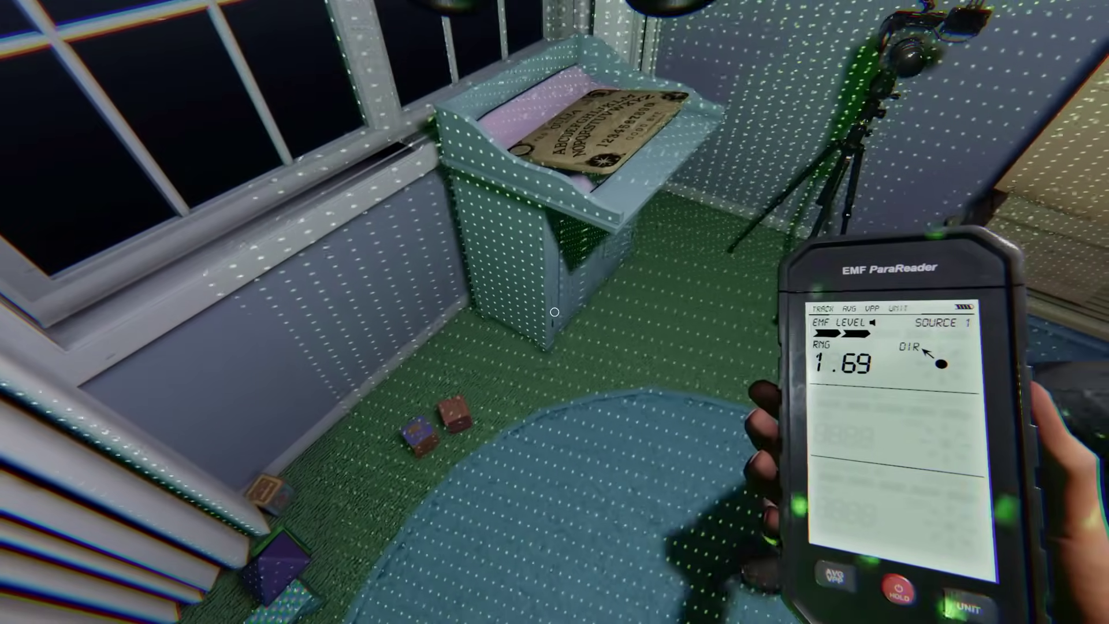
key(q)
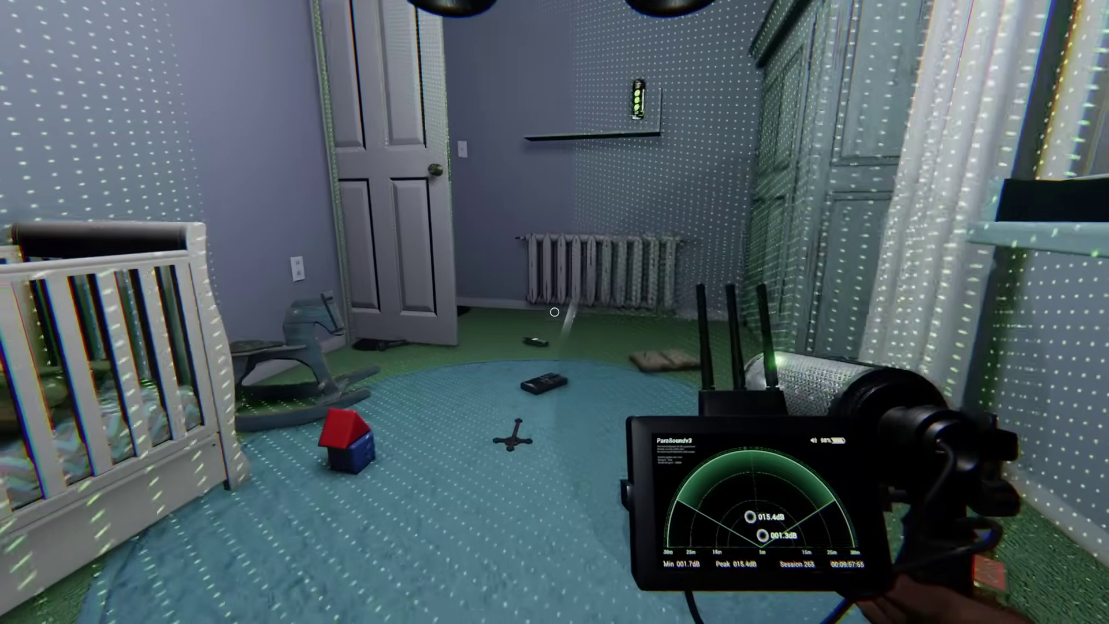
key(q)
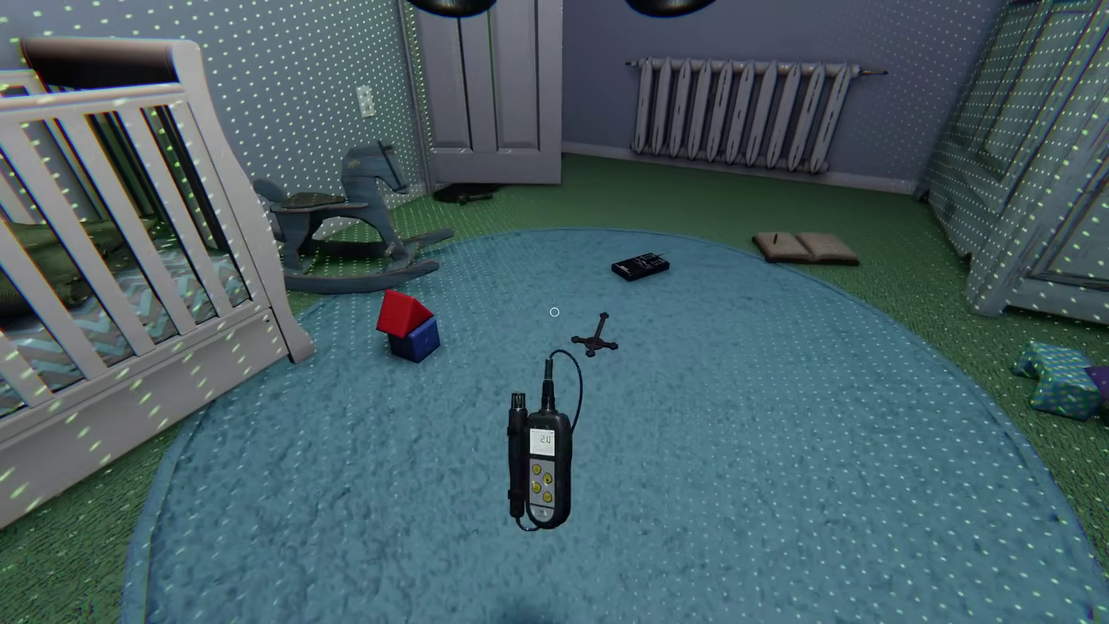
key(q)
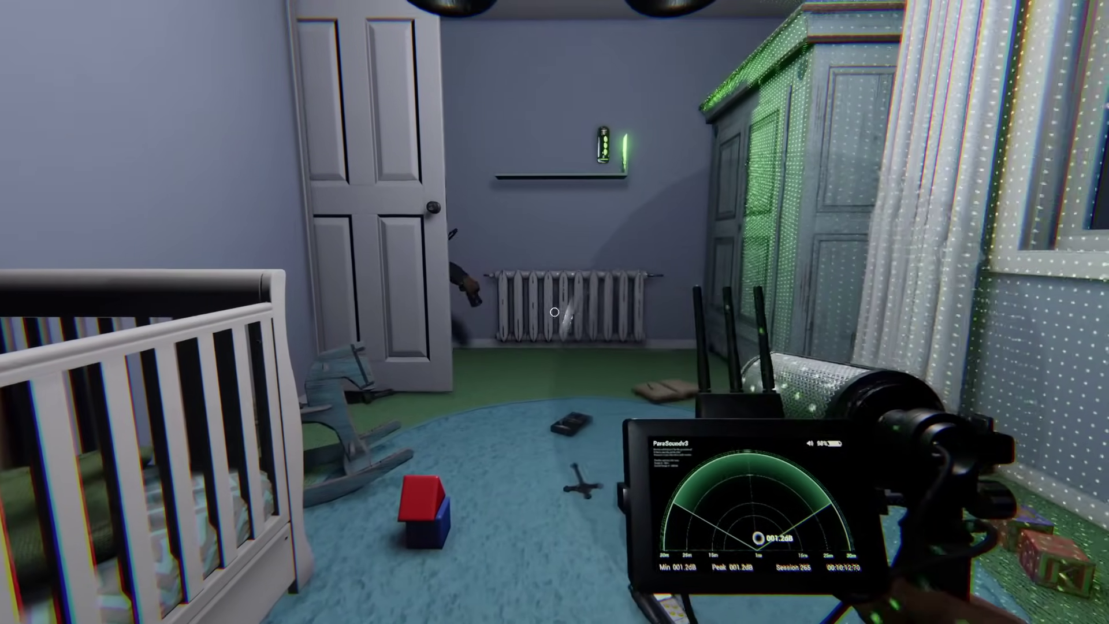
key(w)
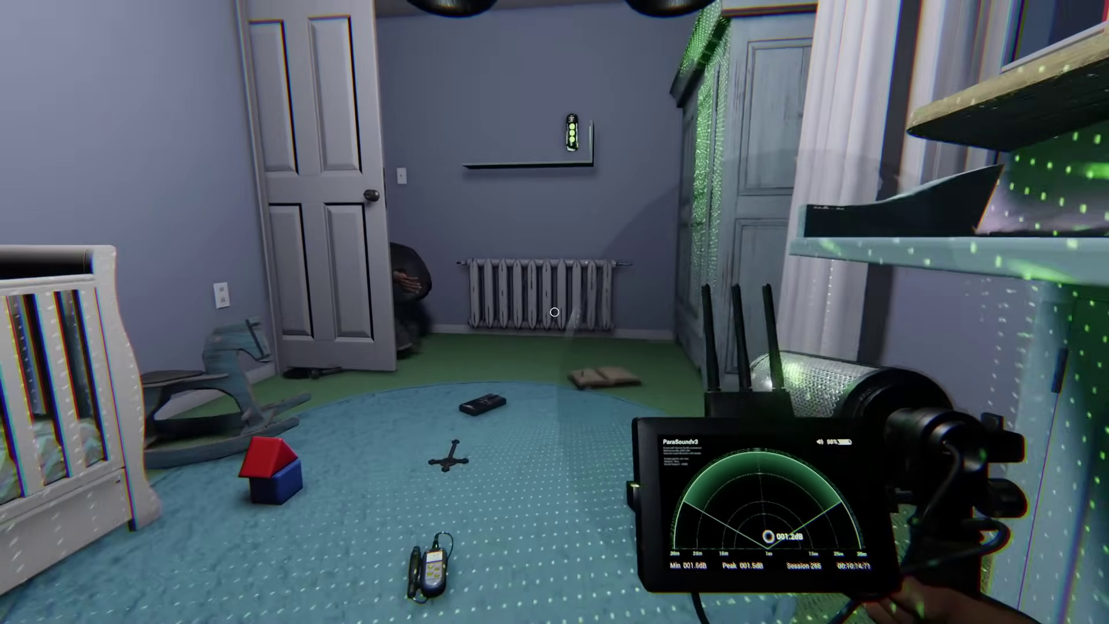
key(w)
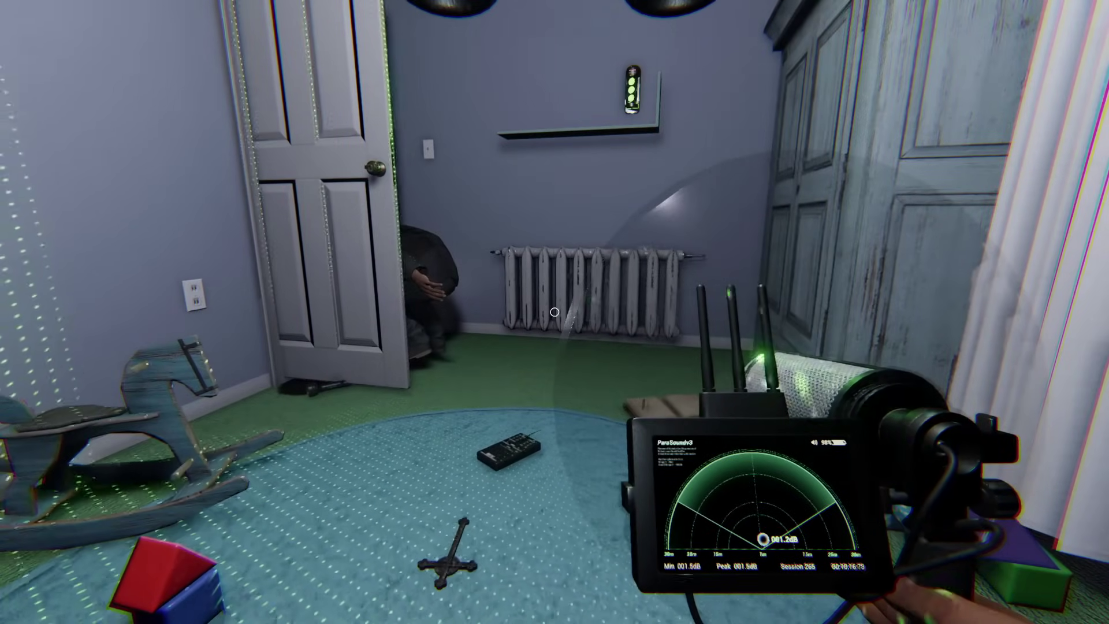
key(w)
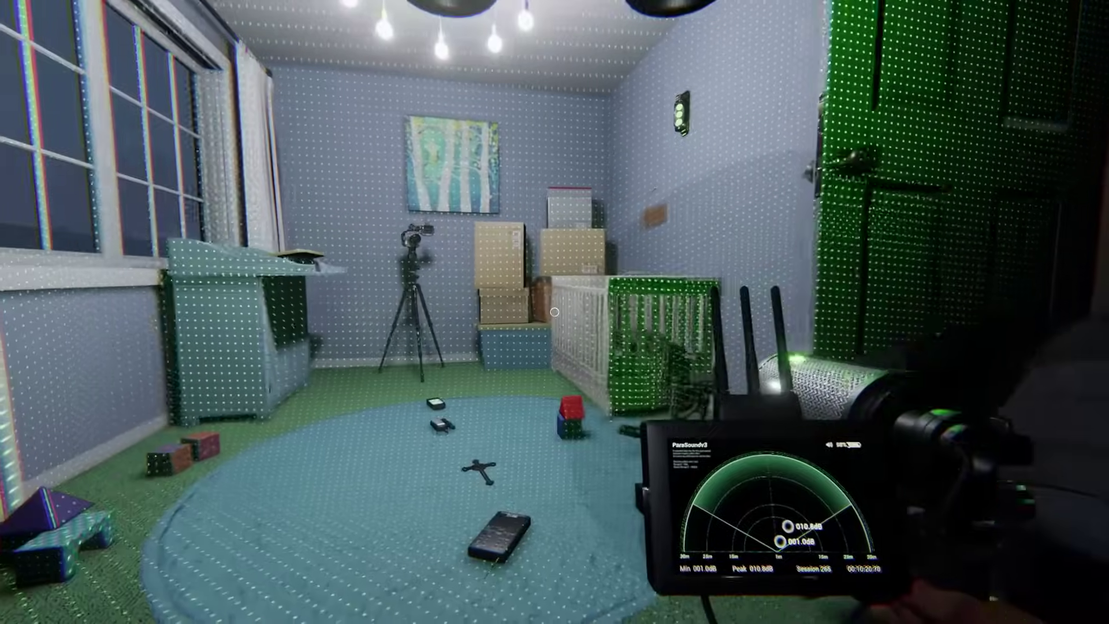
key(a)
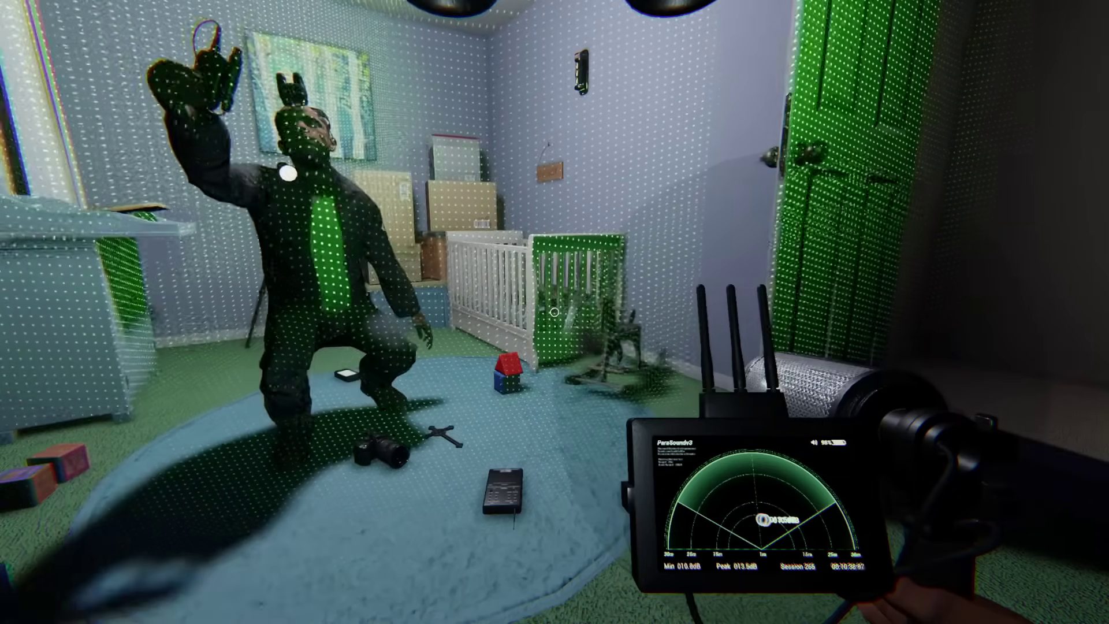
- Mark Freezing Temperatures as evidence, then back away from the crouching ghost
key(j)
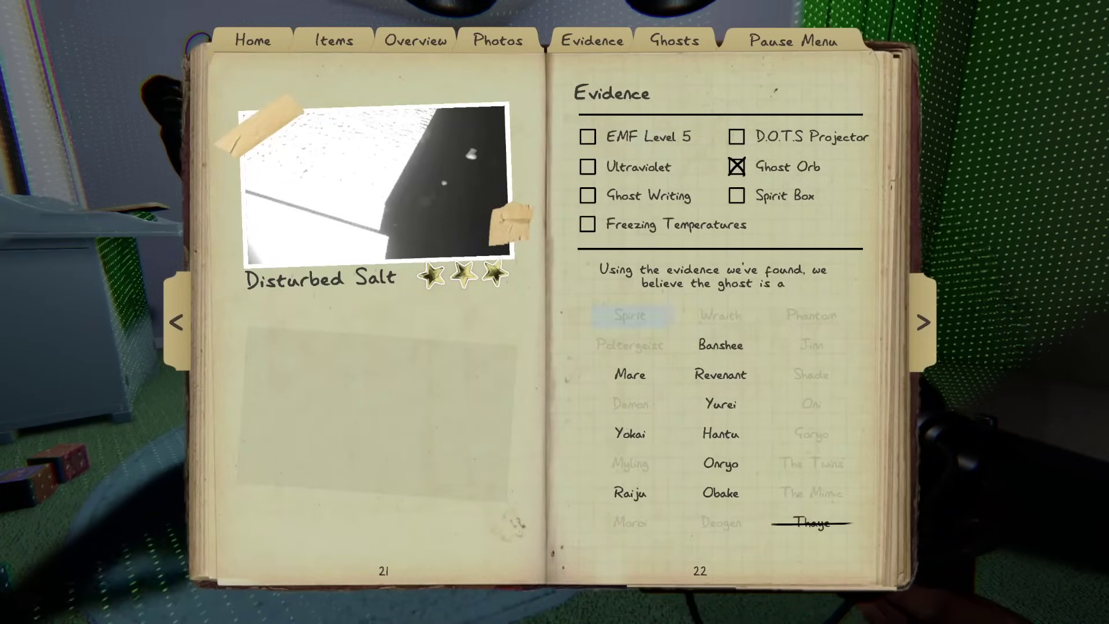
click(676, 224)
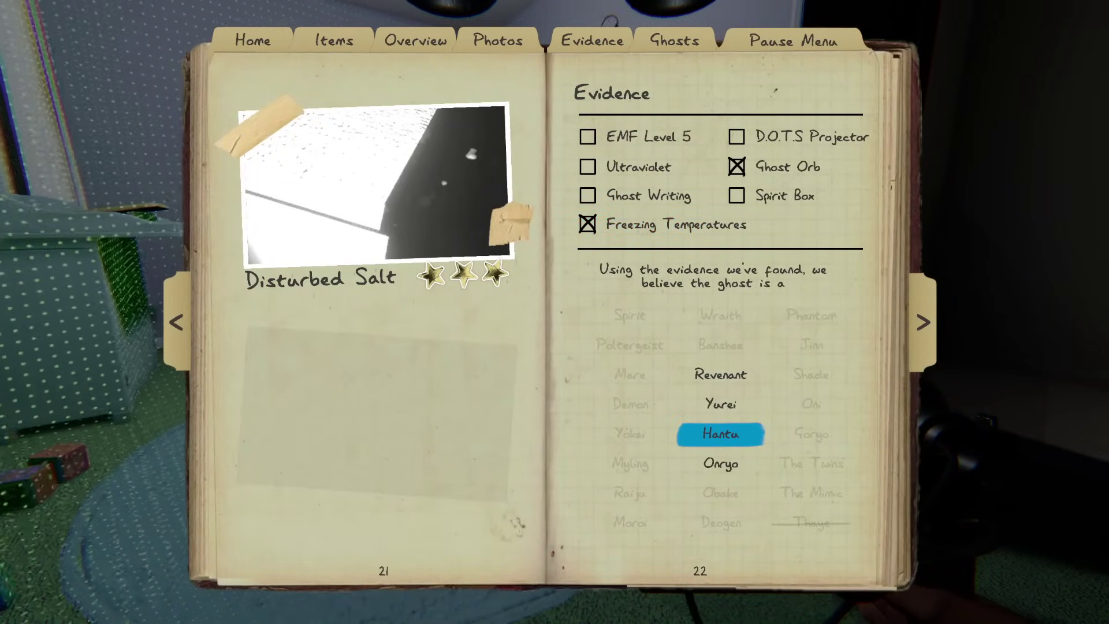
key(j)
key(s)
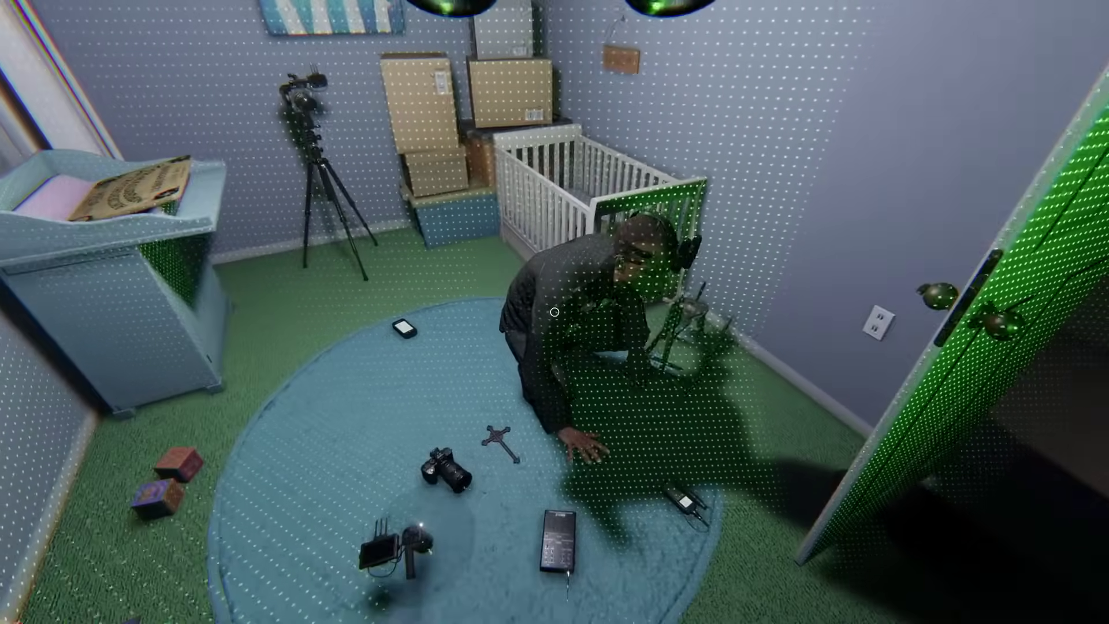
key(w)
key(s)
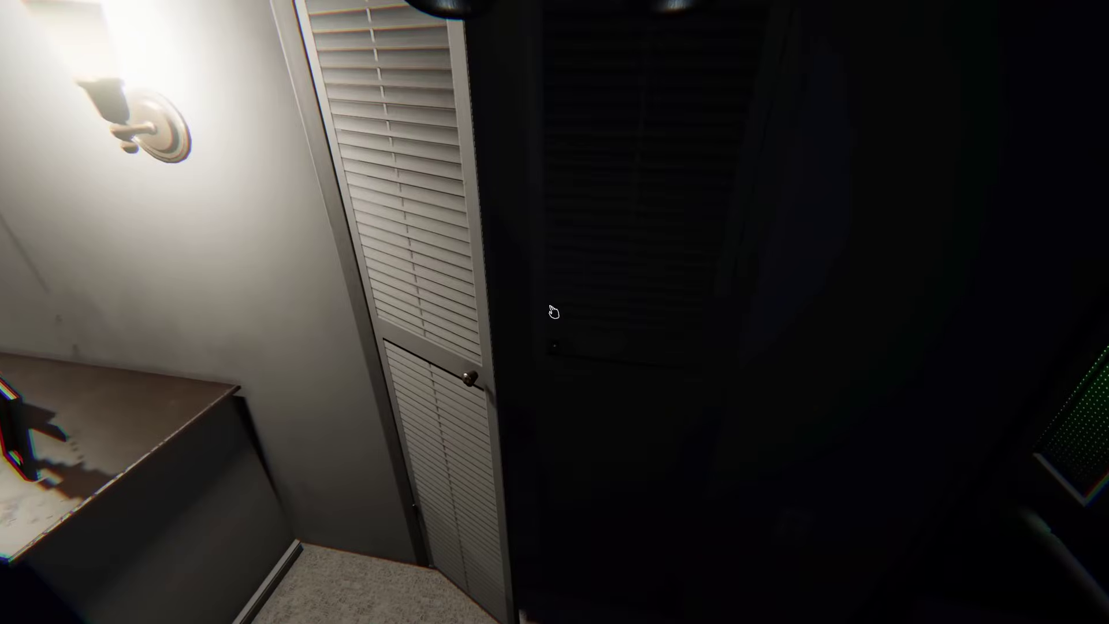
- Pick up the cross from the rug and rule out Hantu in the journal
click(554, 313)
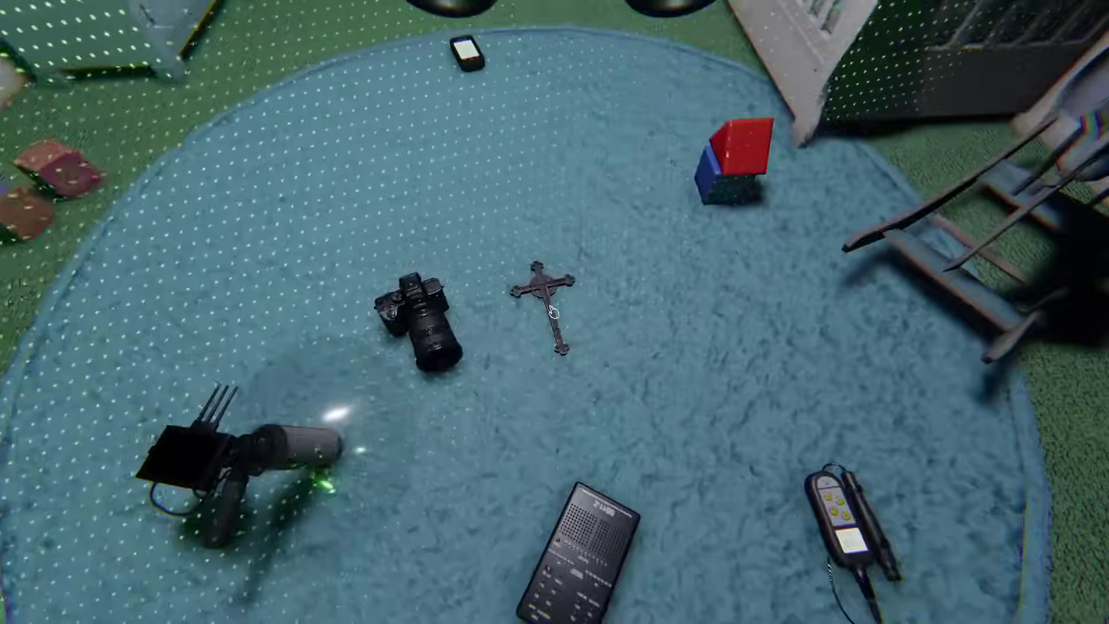
click(555, 312)
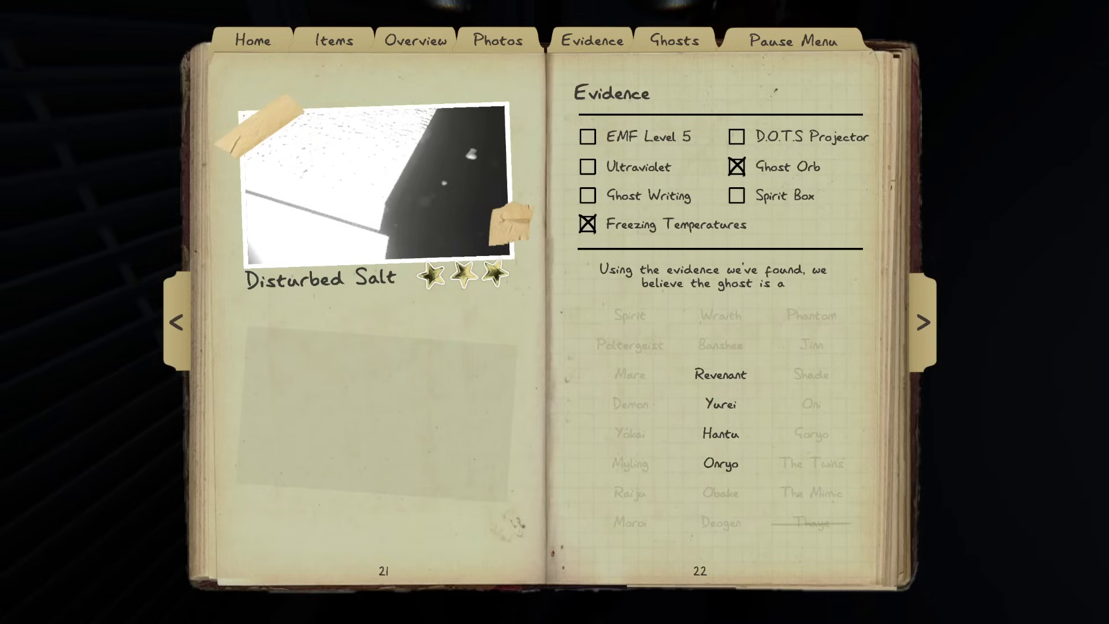
click(720, 433)
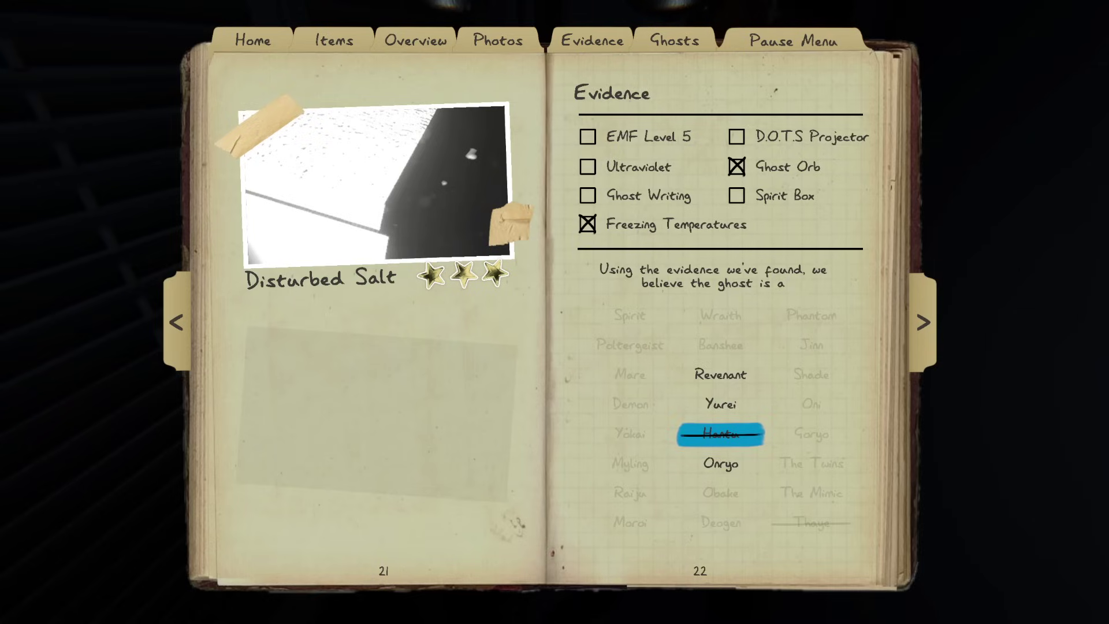
key(j)
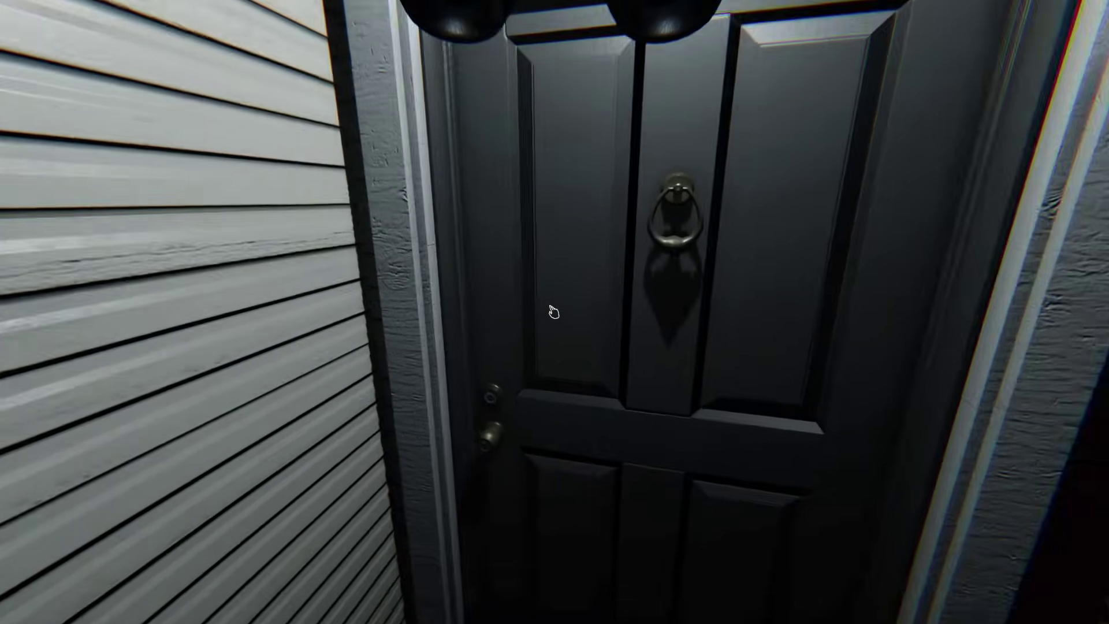
- Open the front door and mark Hantu as the suspected ghost in the journal
click(554, 312)
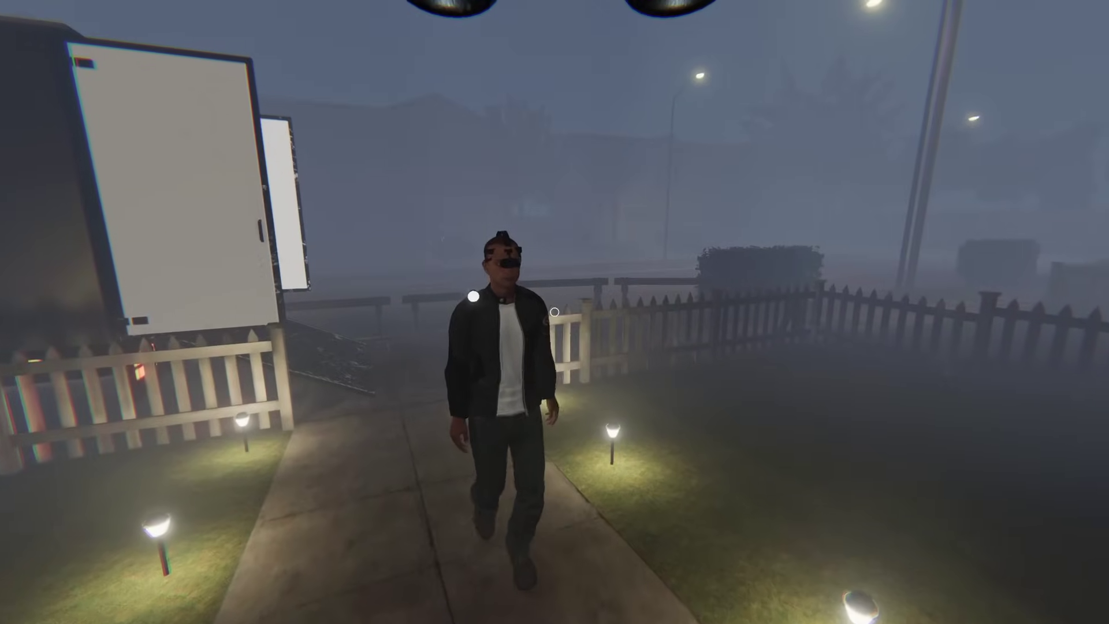
key(j)
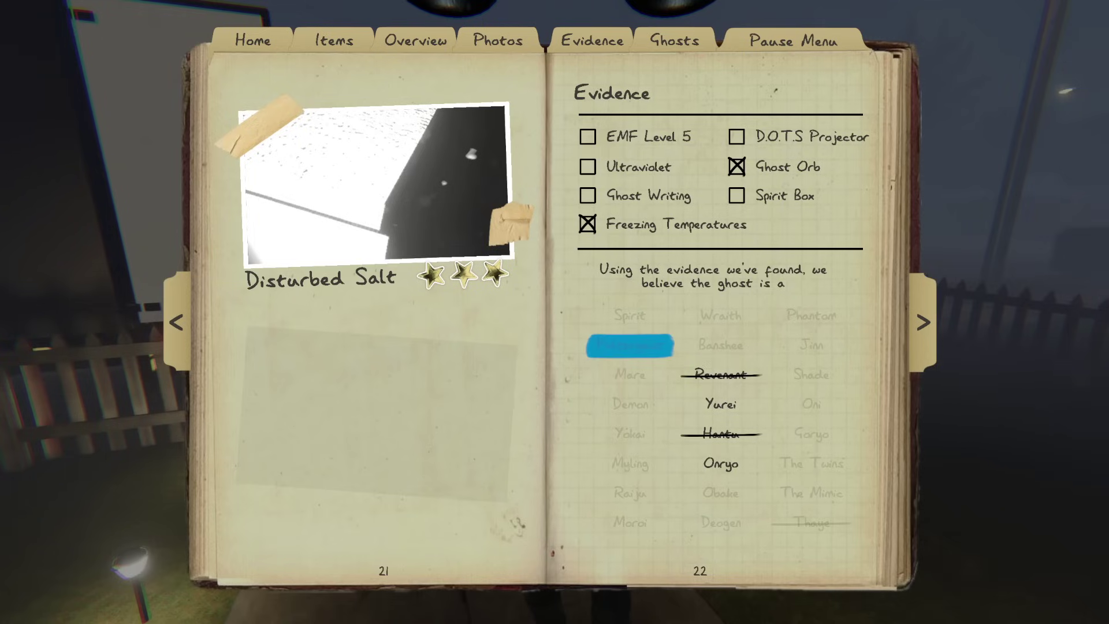
key(j)
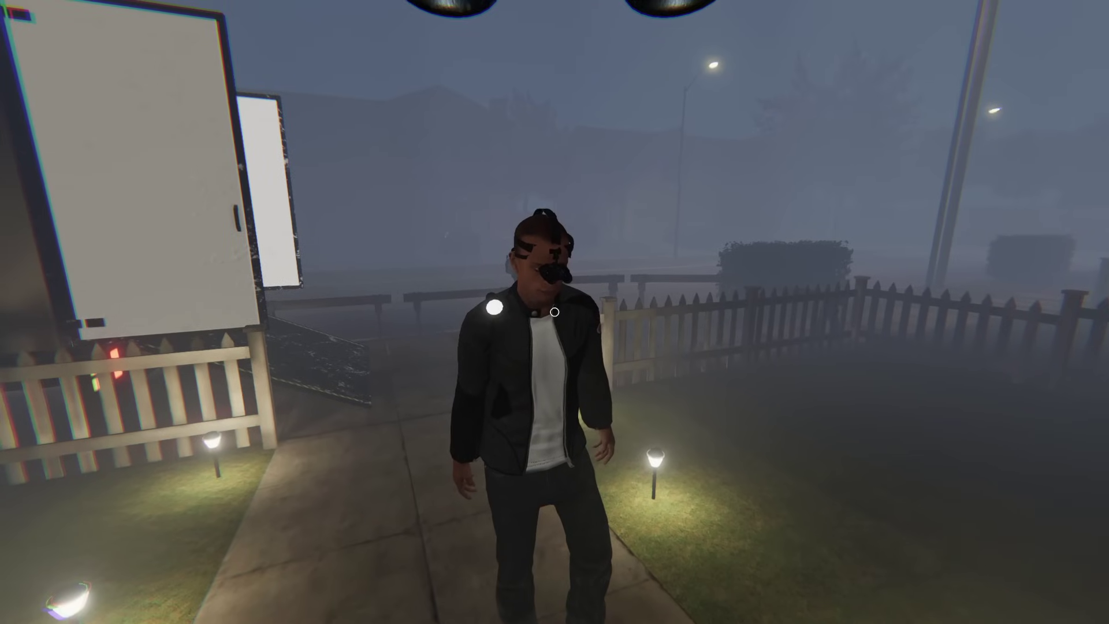
key(j)
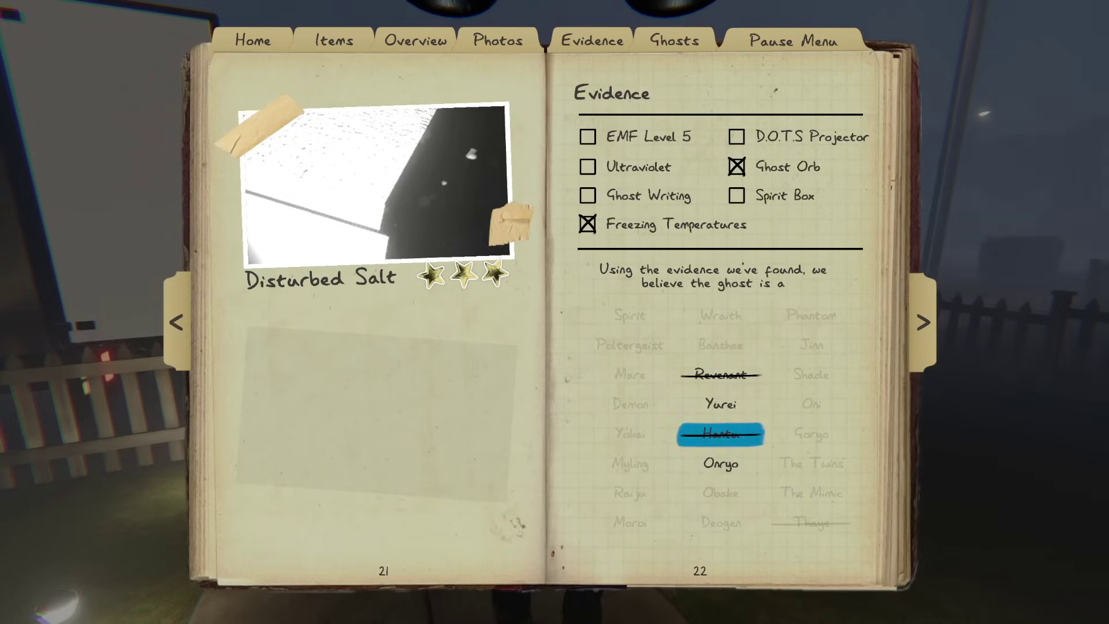
click(720, 434)
key(j)
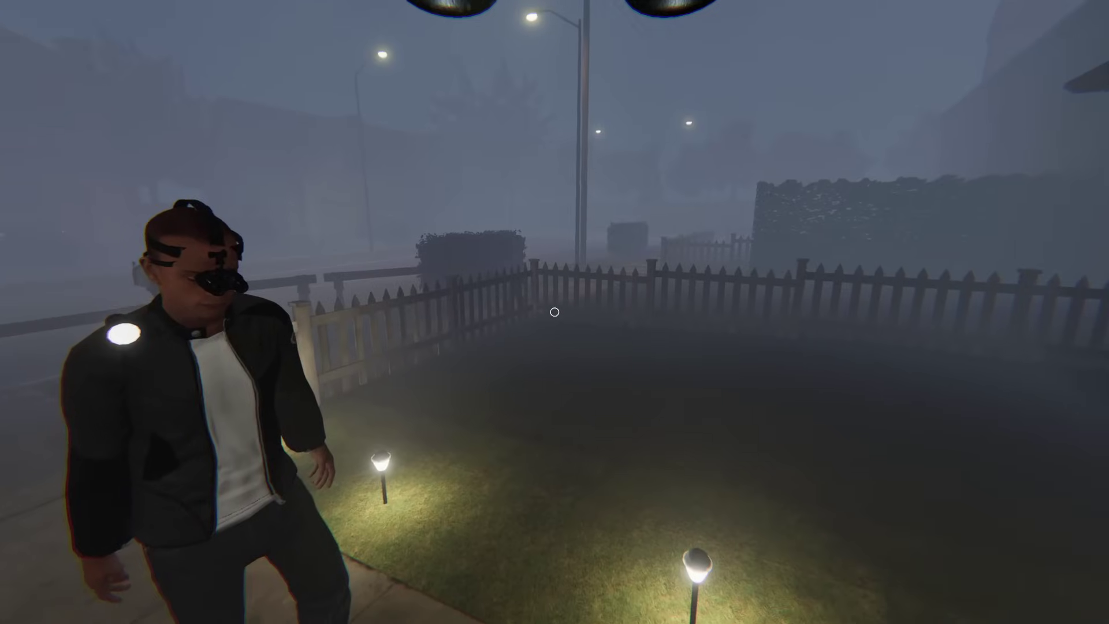
- Walk up the ramp into the truck to the evidence board
key(w)
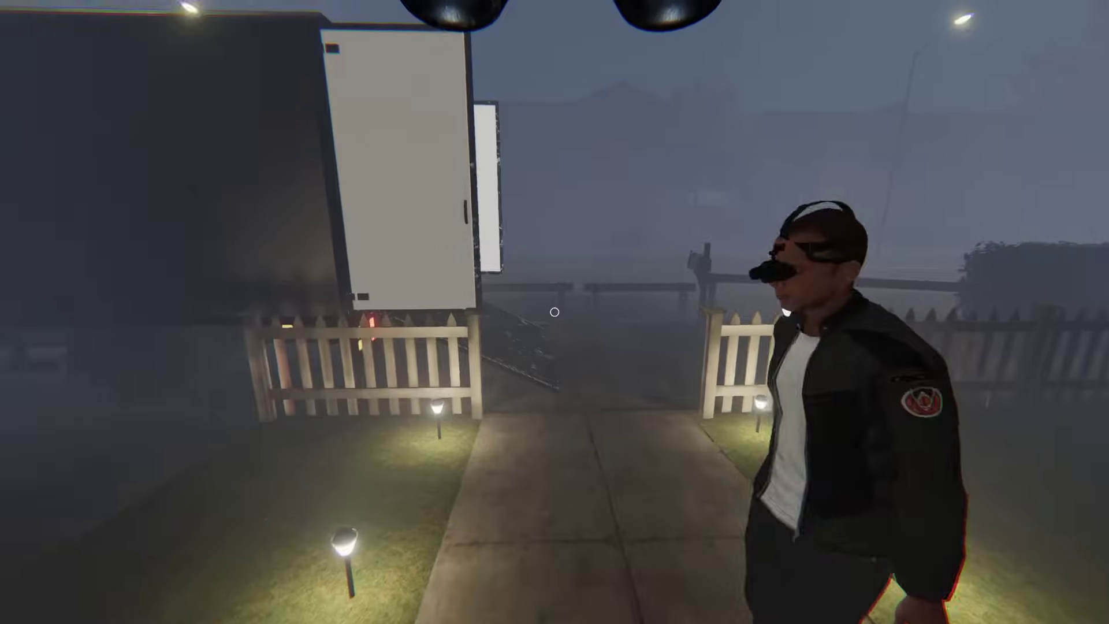
key(w)
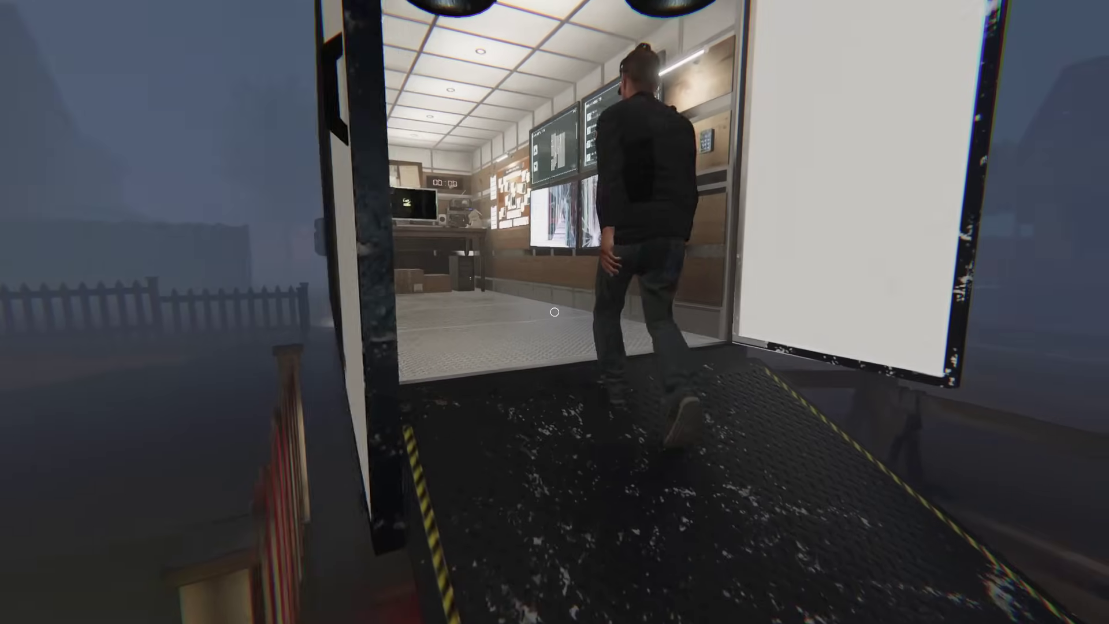
key(w)
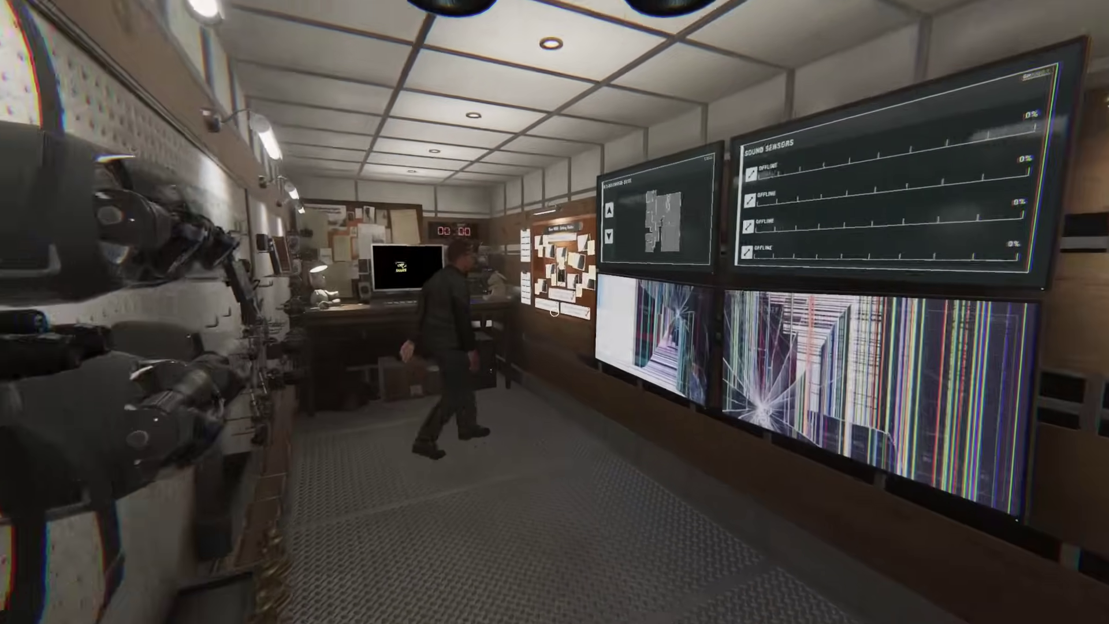
key(w)
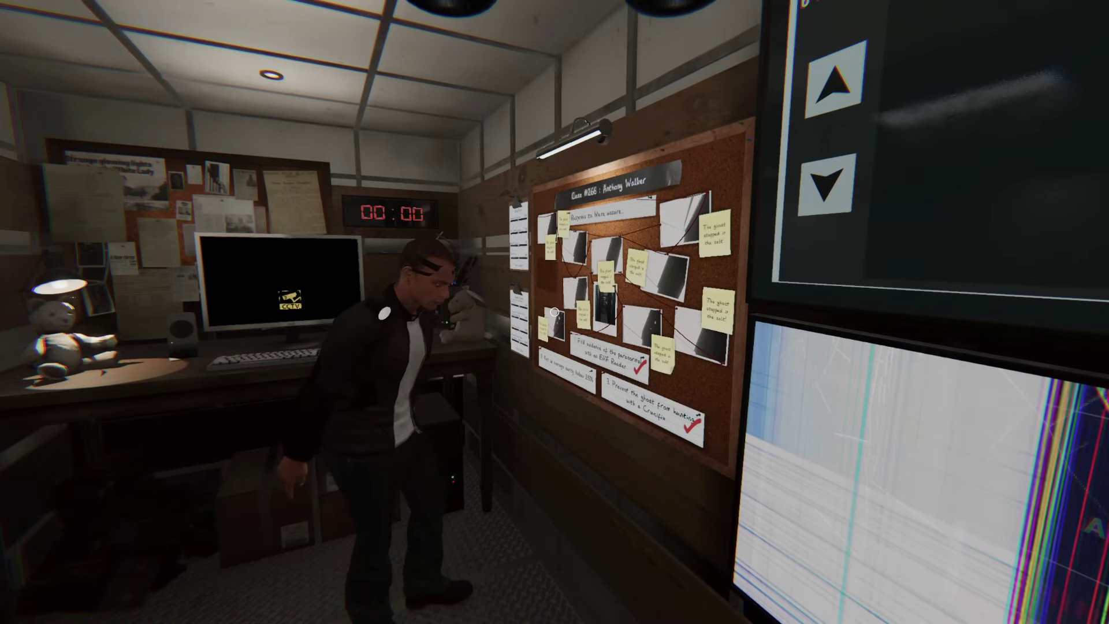
key(s)
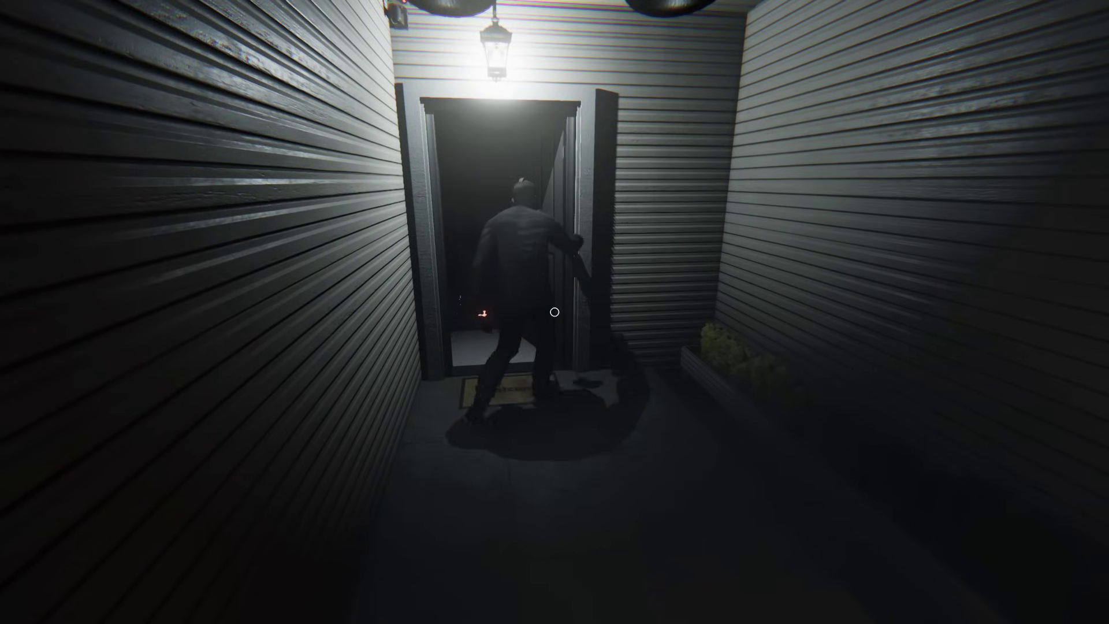
- Check the journal, leave the debriefing for the lobby and mark ready
key(w)
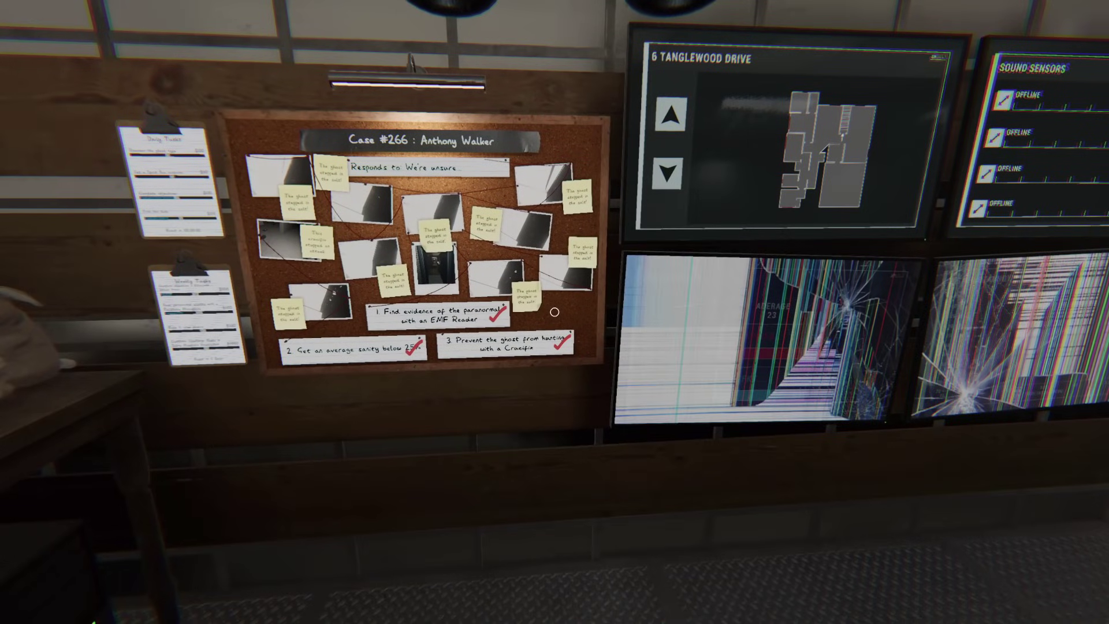
key(j)
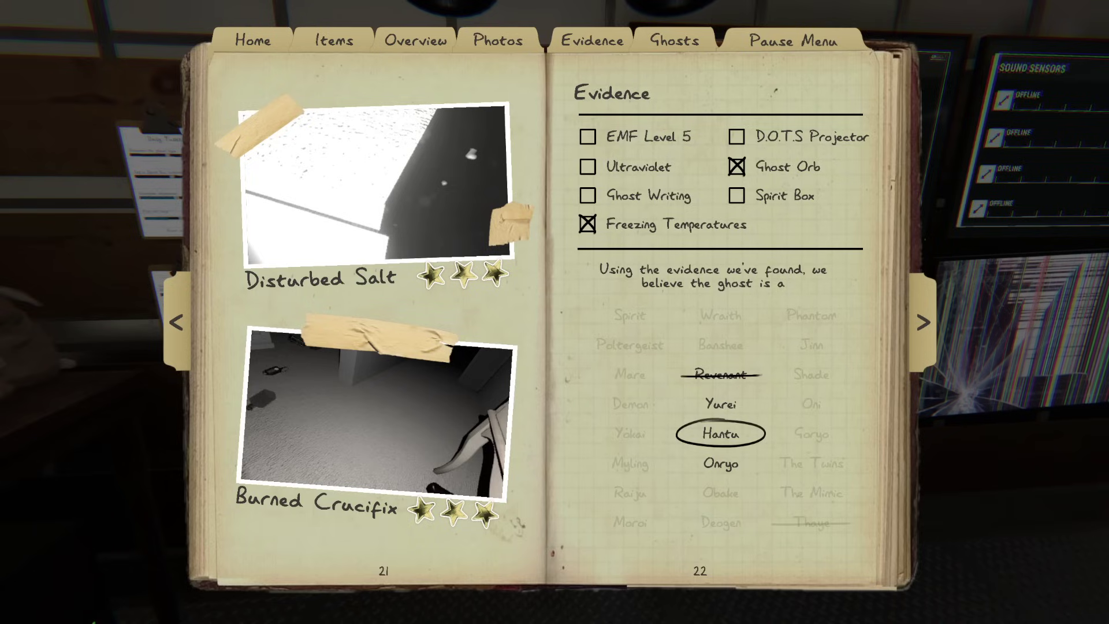
key(j)
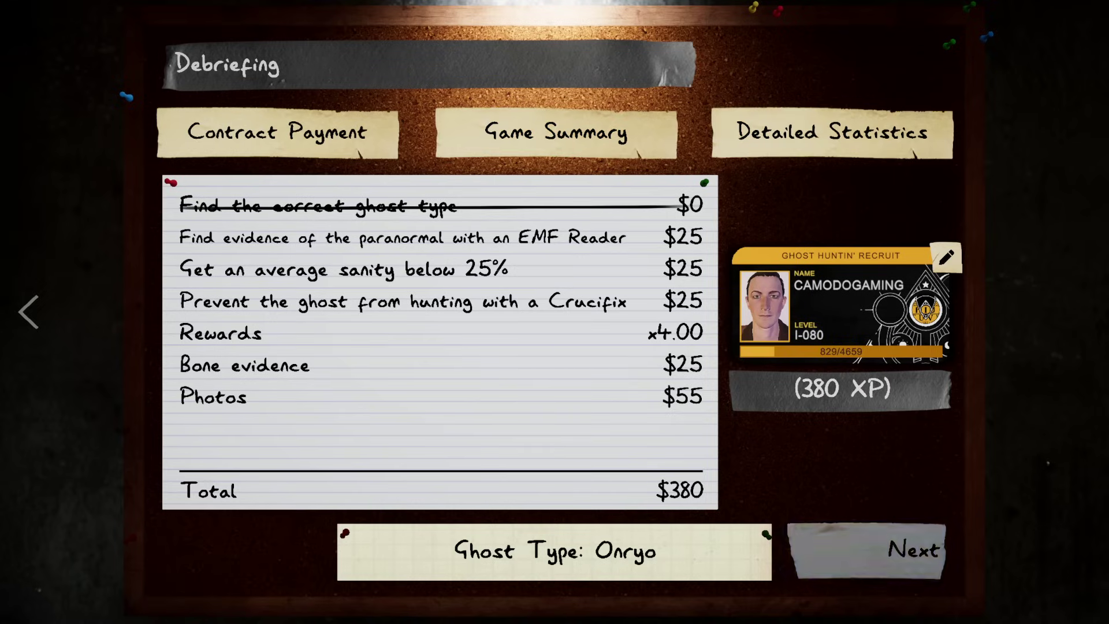
click(910, 549)
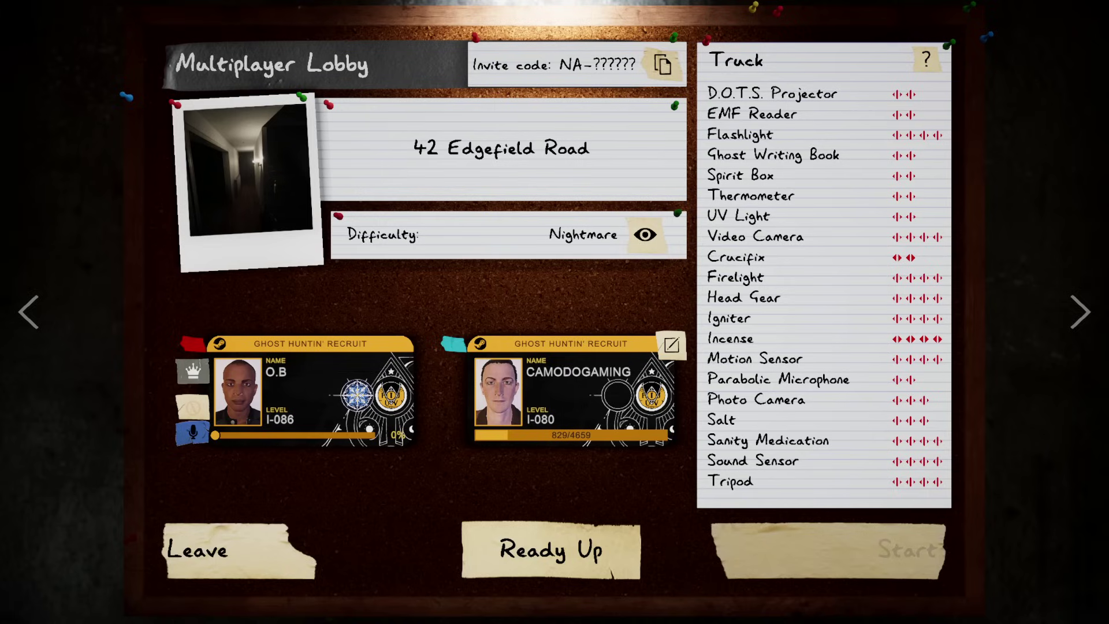
click(550, 549)
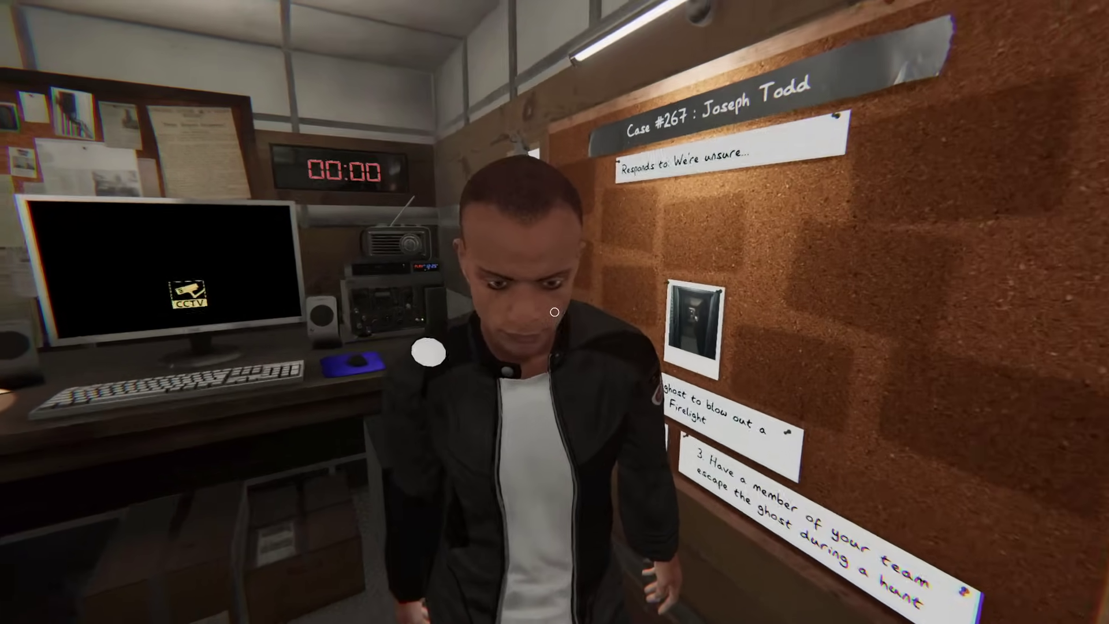
- Browse the truck's equipment wall toward the cameras and crucifix display
key(w)
key(s)
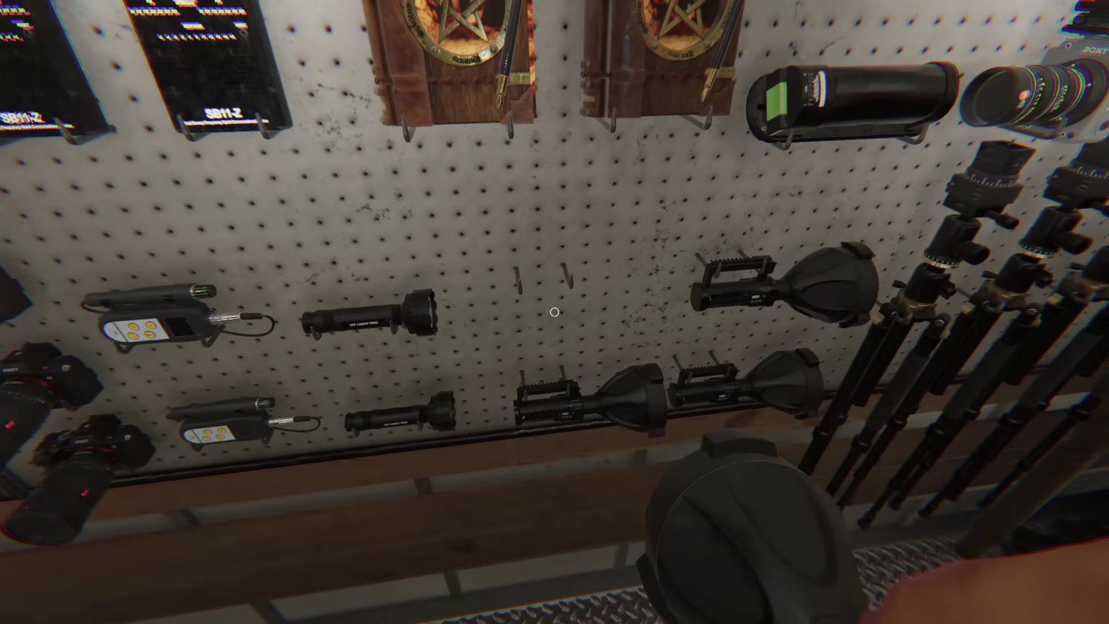
key(w)
key(s)
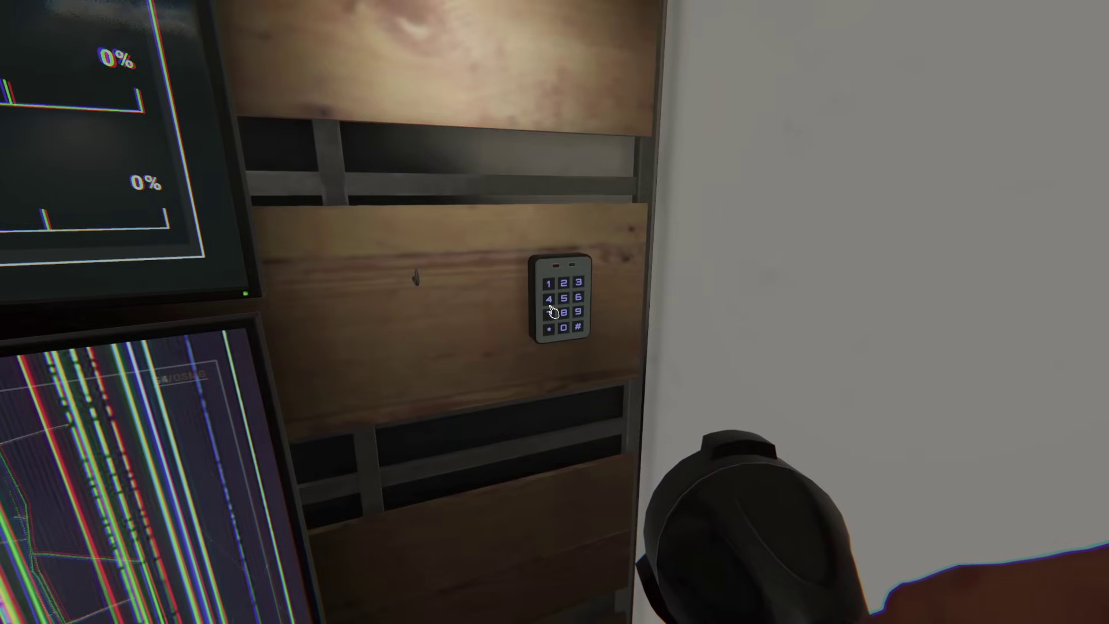
- Walk from the truck into the house, through the living room into the garage
key(w)
key(w)
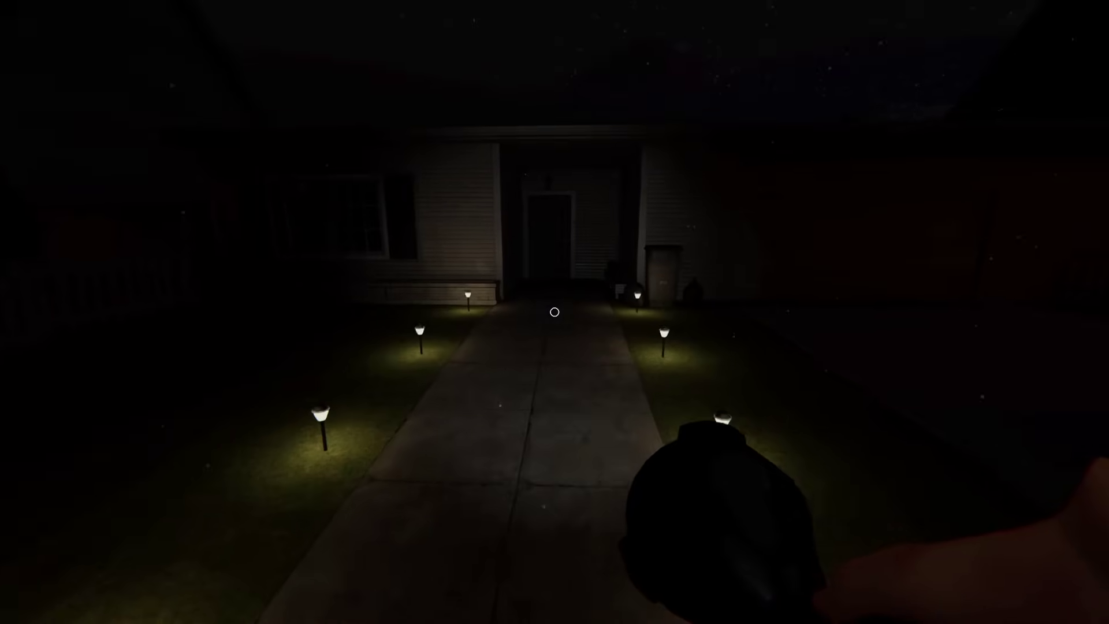
key(w)
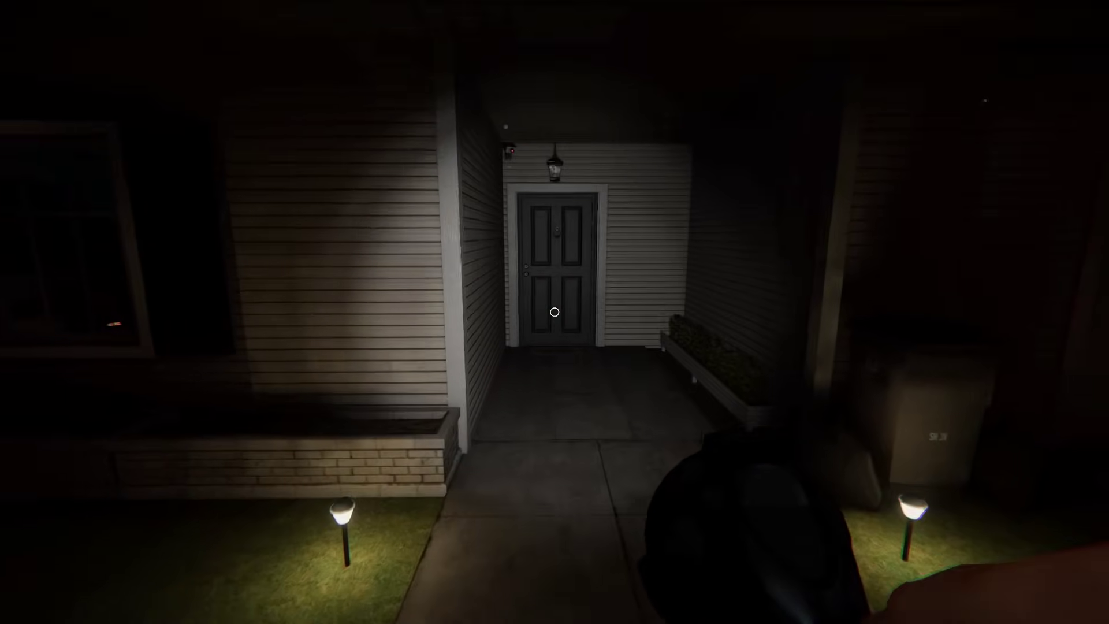
key(w)
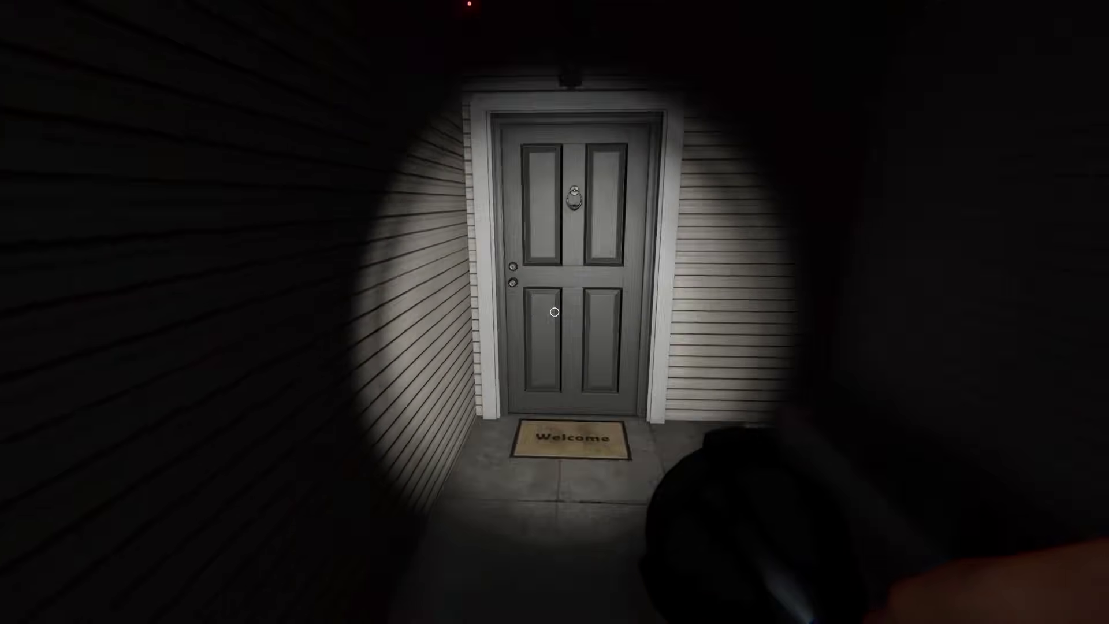
click(555, 314)
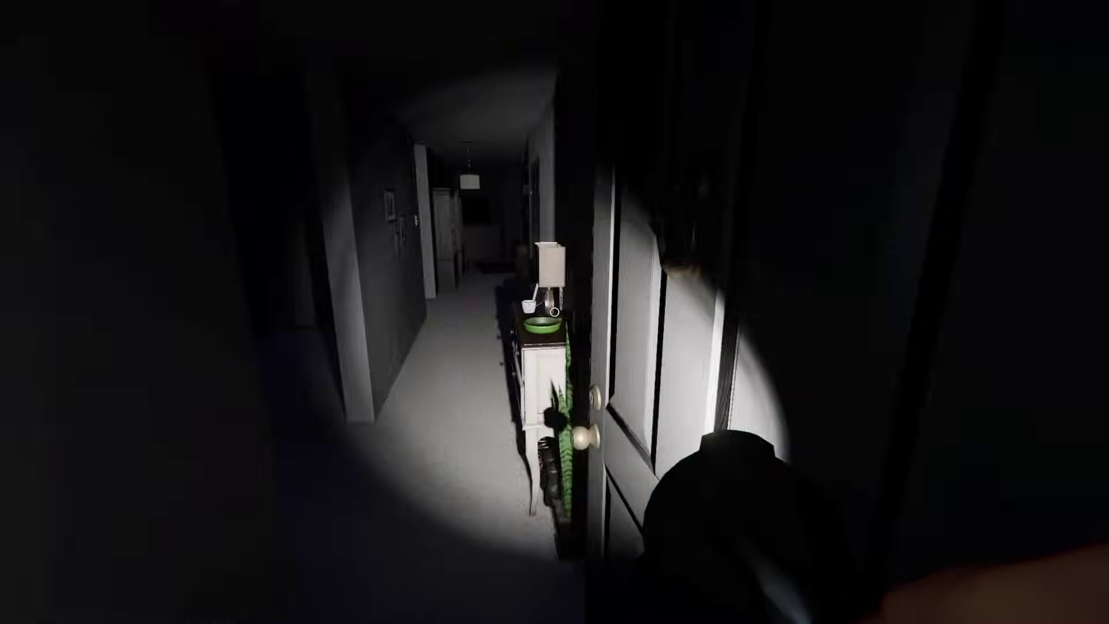
key(w)
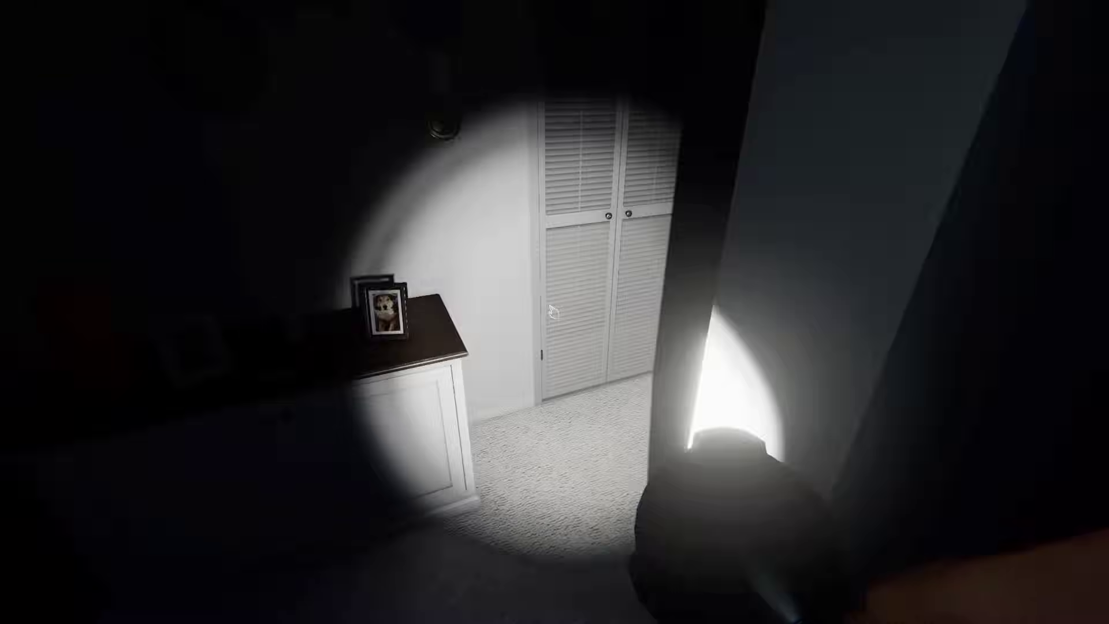
key(w)
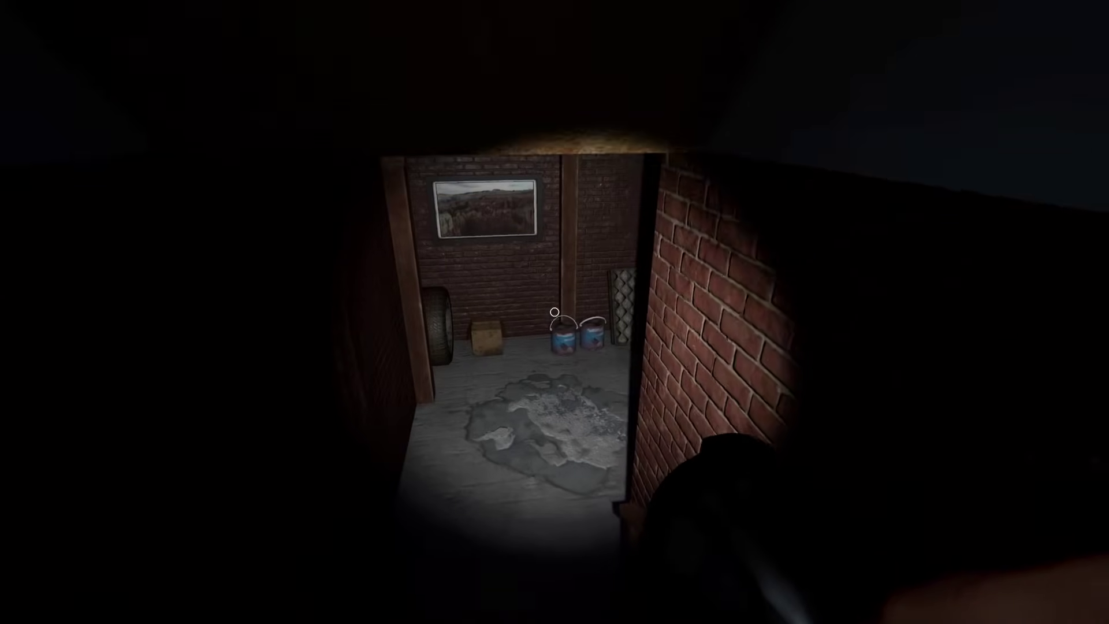
key(w)
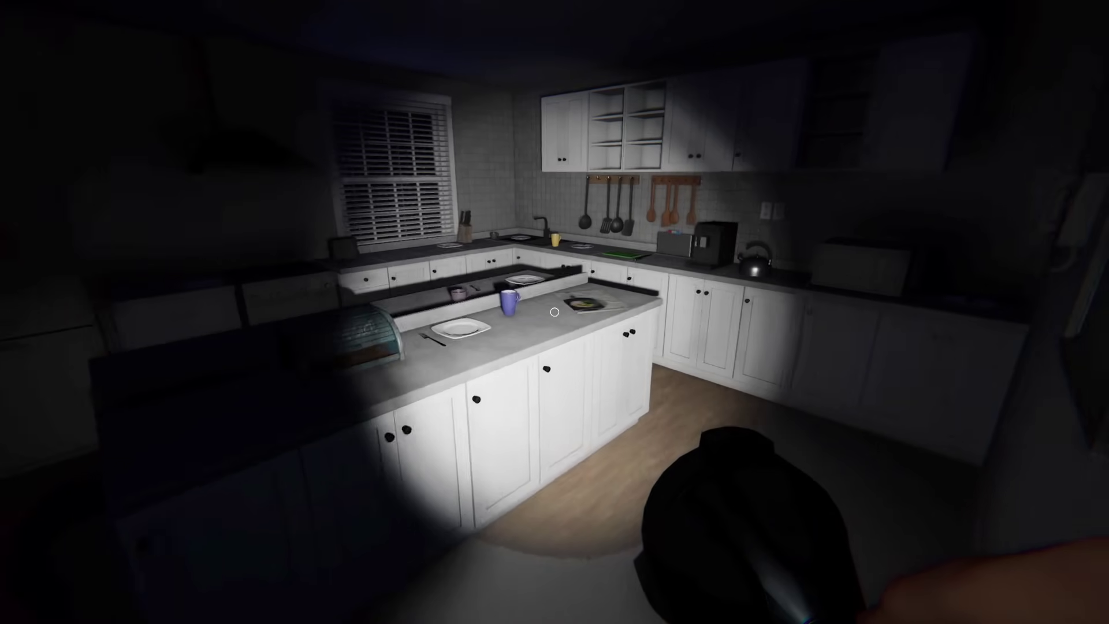
- Freeze a thermometer temperature reading and walk down the carpeted hallway
key(q)
key(q)
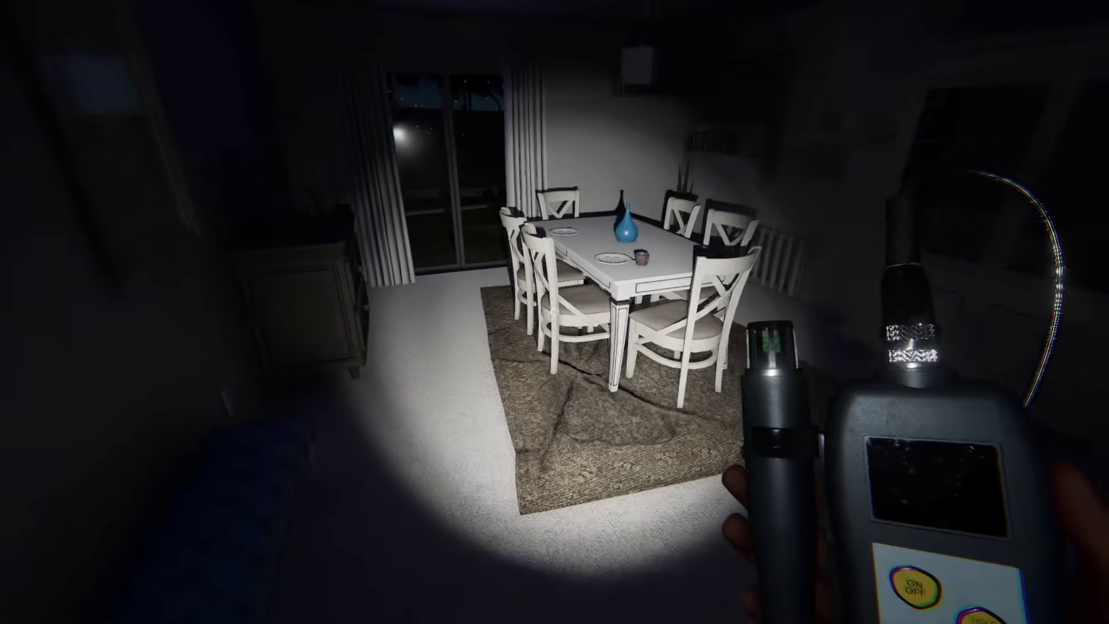
key(w)
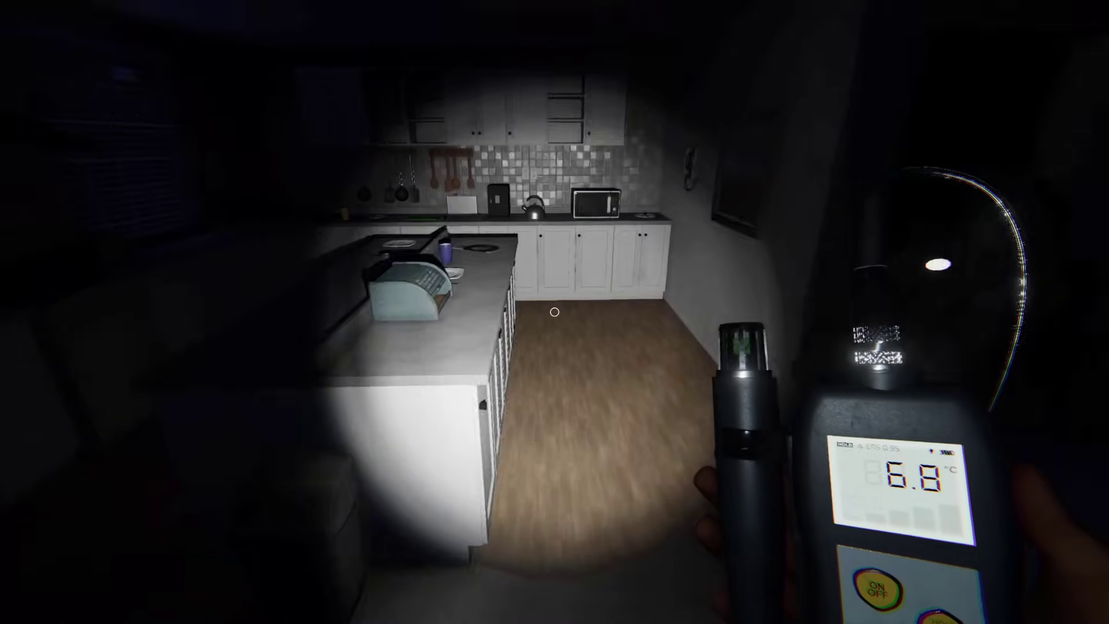
right_click(555, 312)
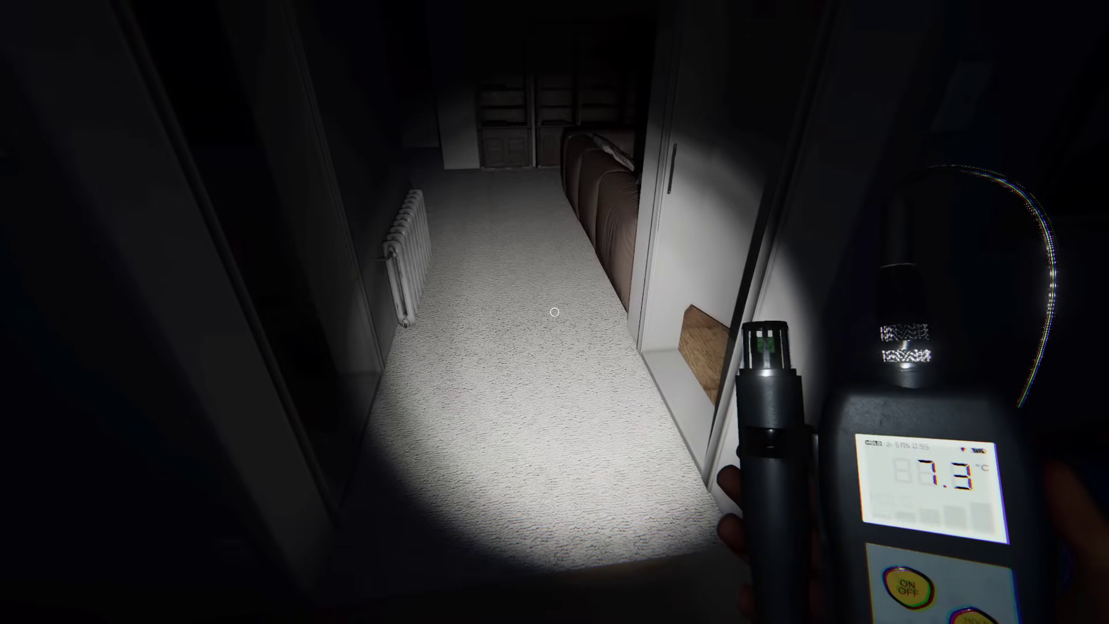
key(w)
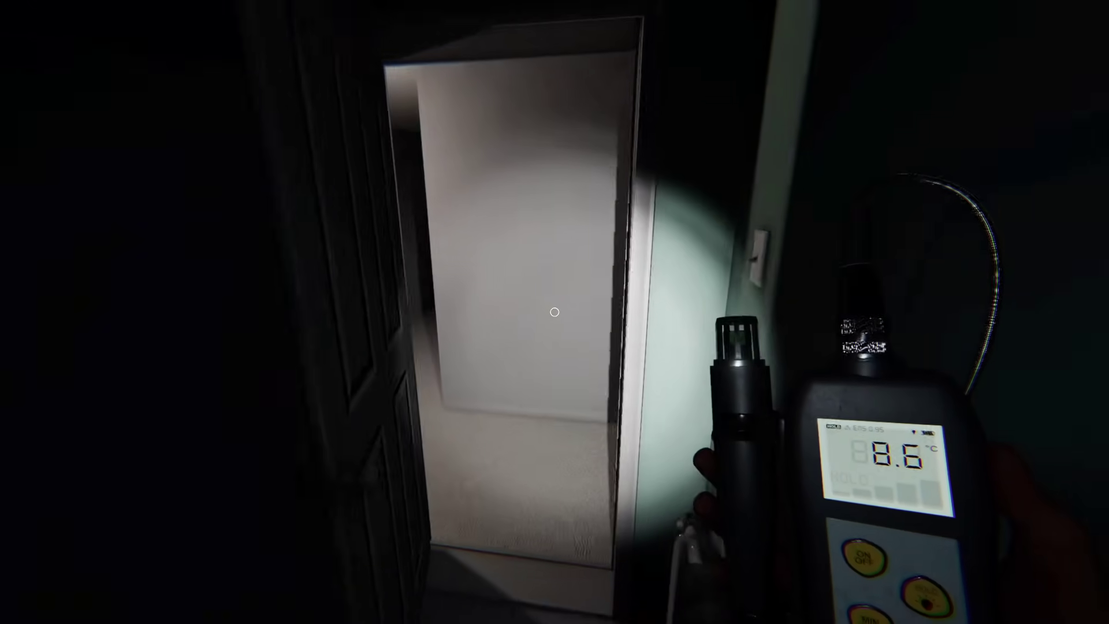
- Cycle between the flashlight and crucifix, ending with the crucifix in hand
key(q)
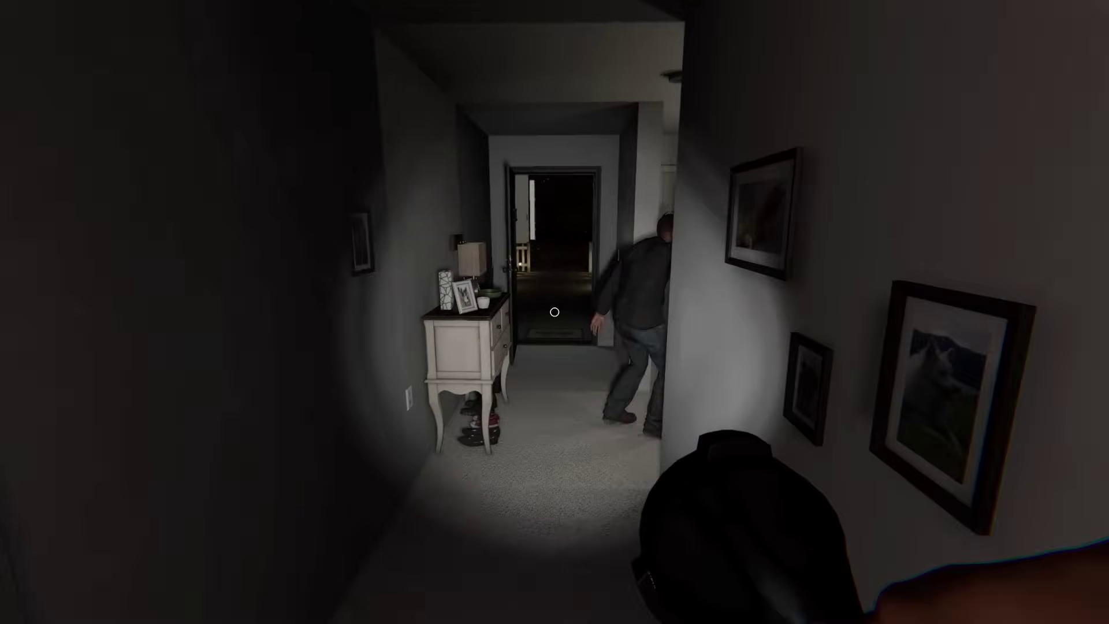
key(q)
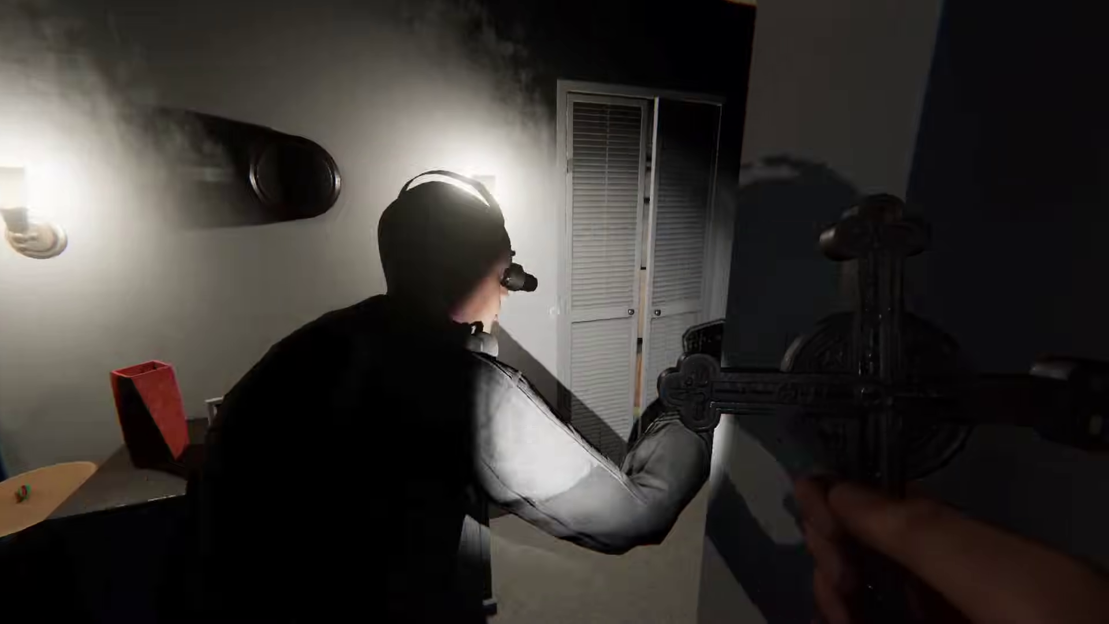
key(q)
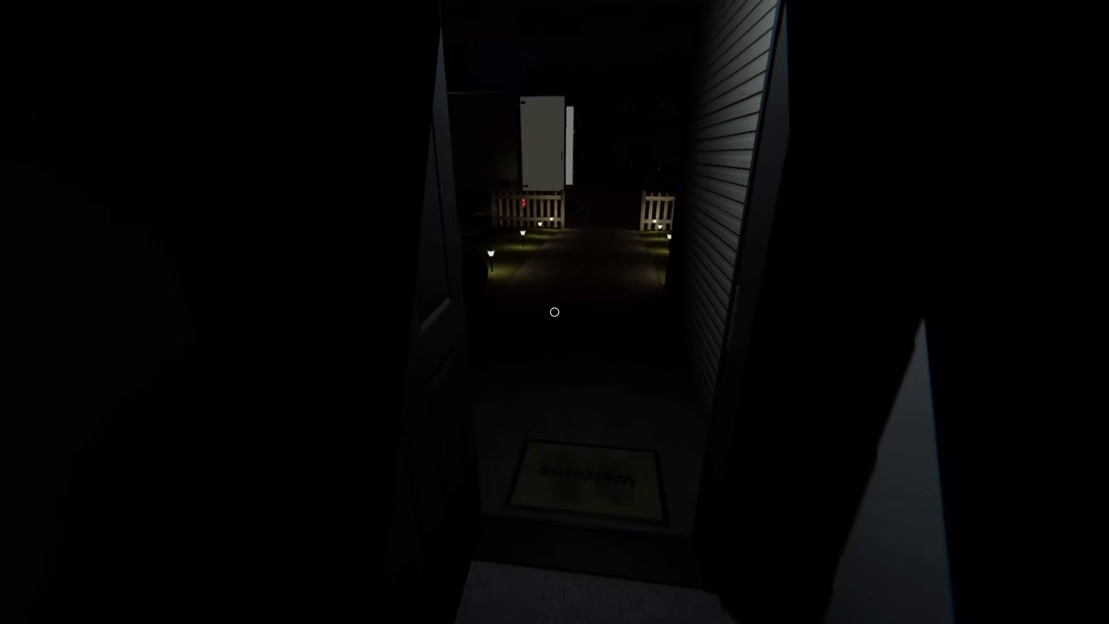
key(q)
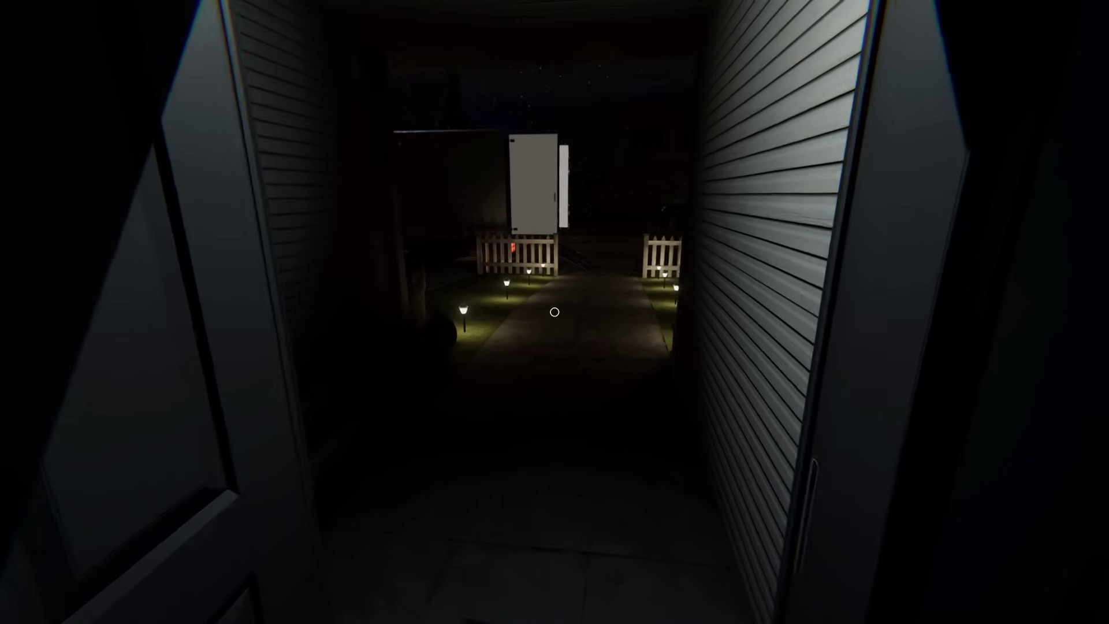
- Walk up into the truck, take a crucifix from the equipment wall, and cycle held items
key(w)
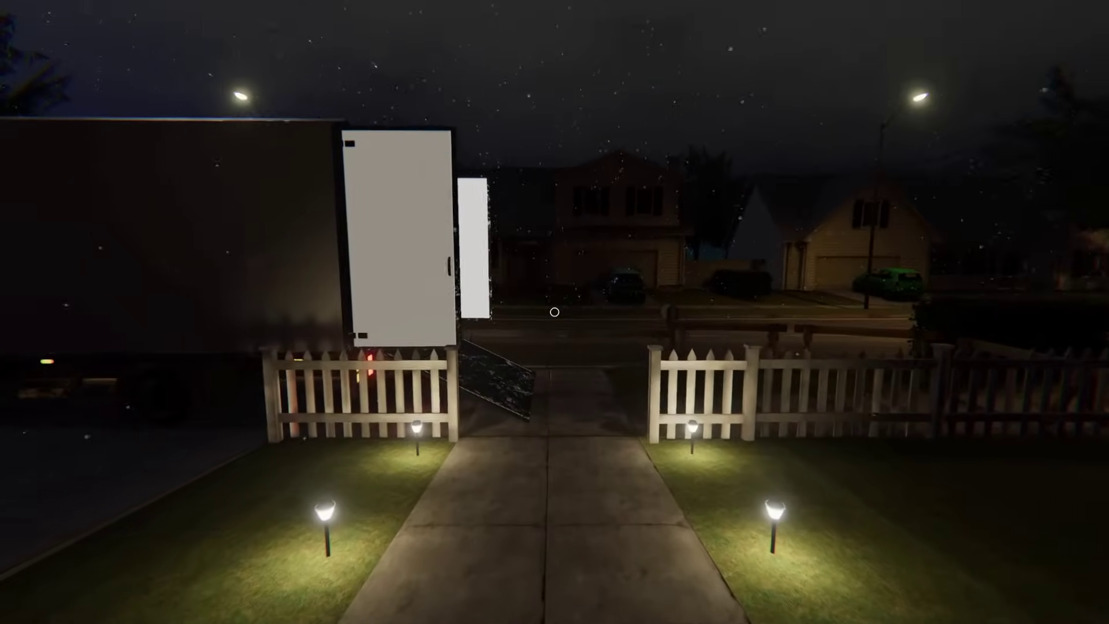
key(w)
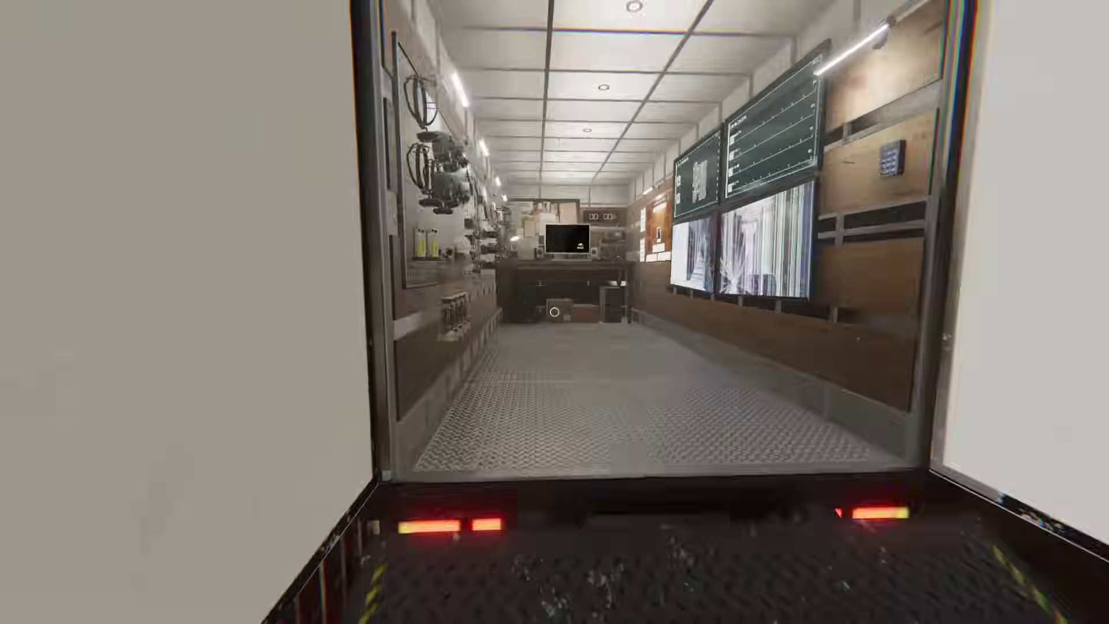
key(w)
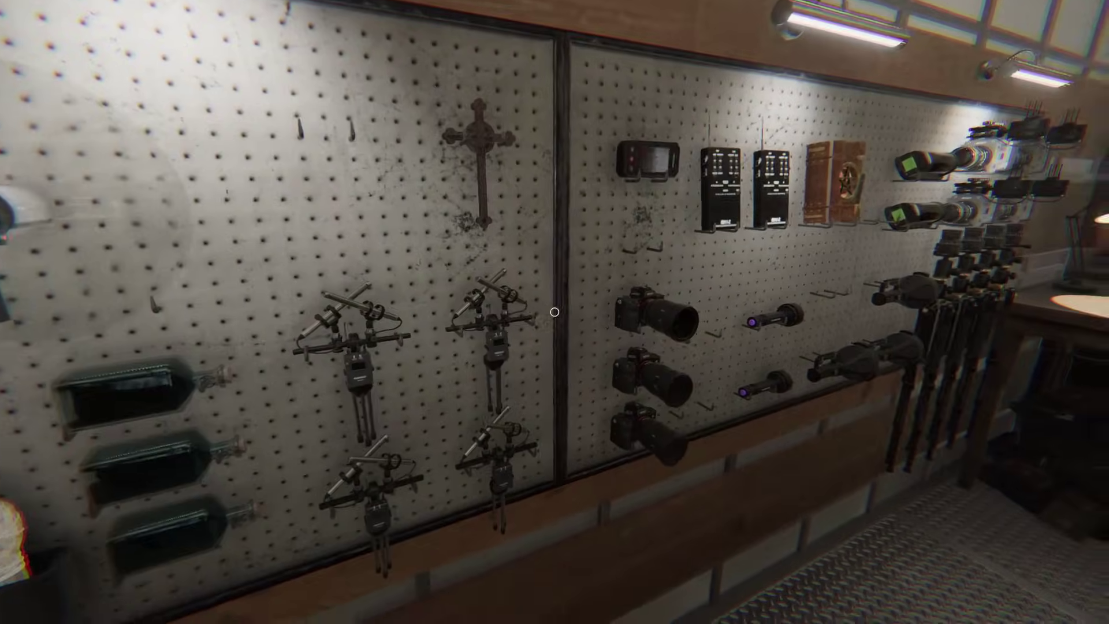
key(e)
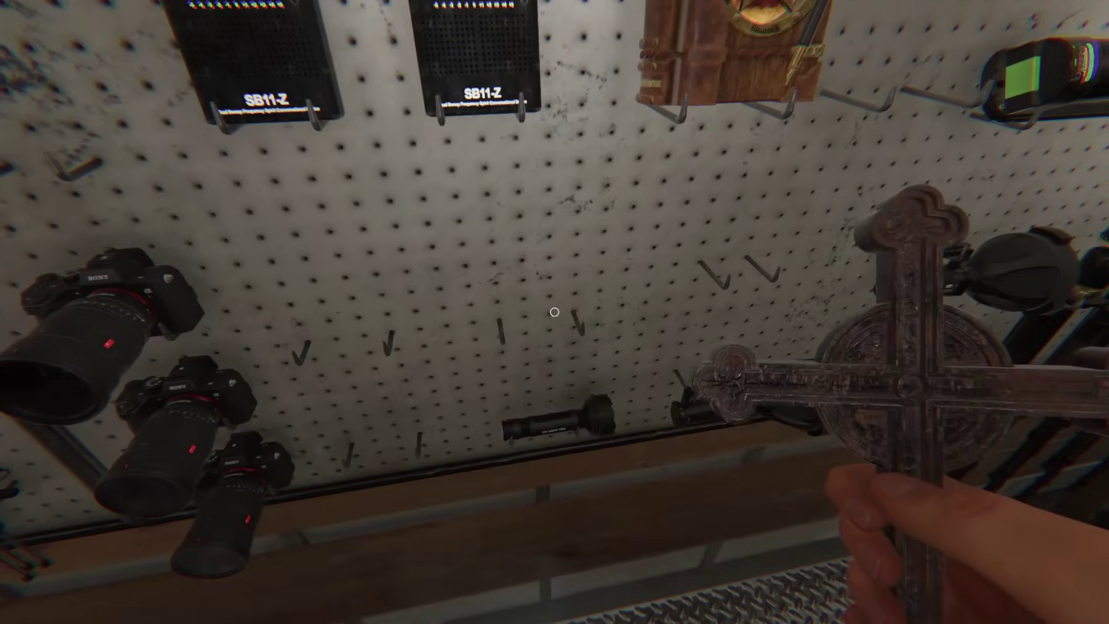
key(q)
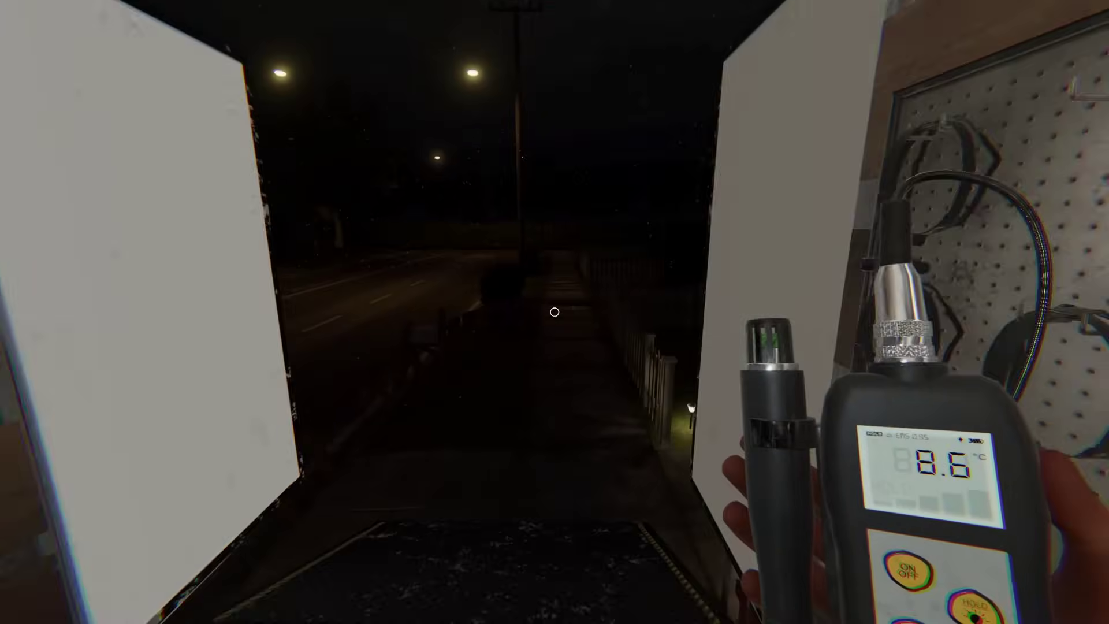
key(w)
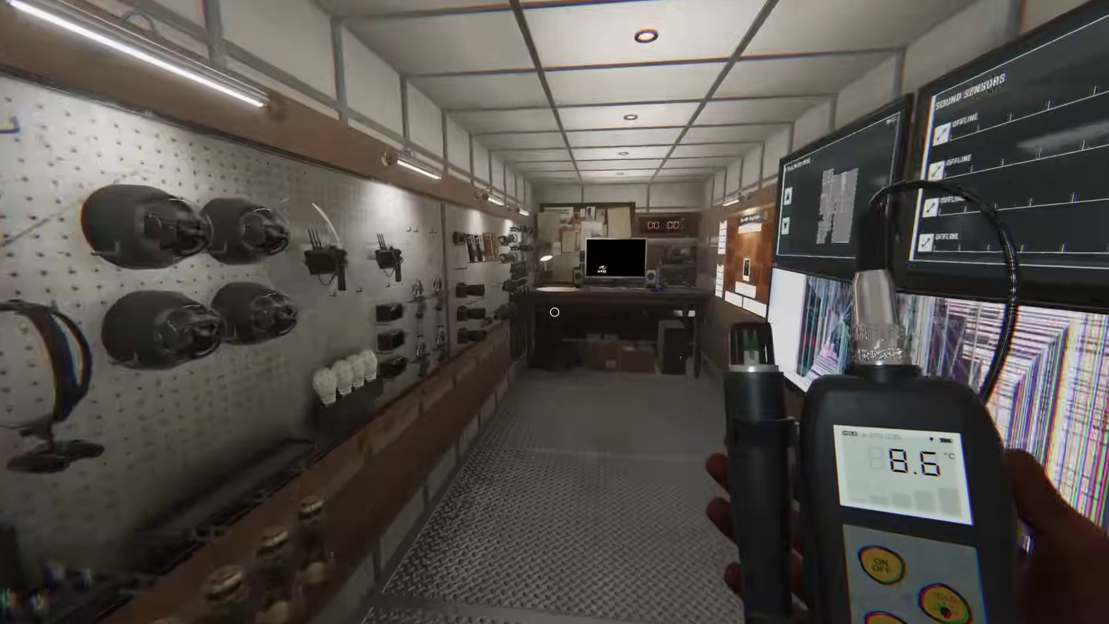
key(q)
key(q)
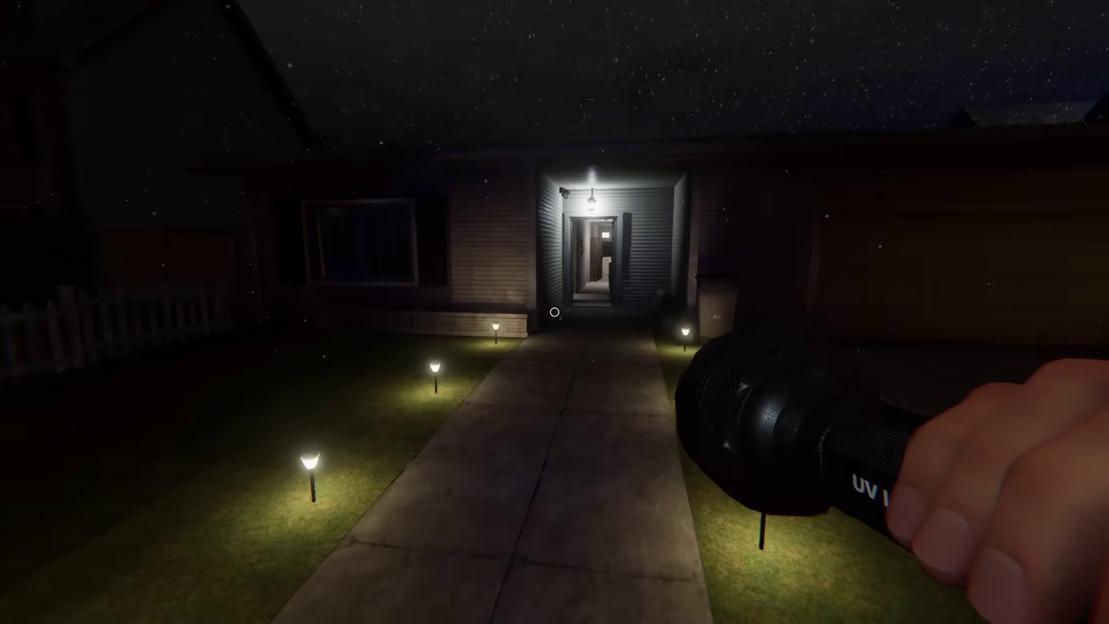
- Walk back into the house past the closet and open the bathroom door
key(w)
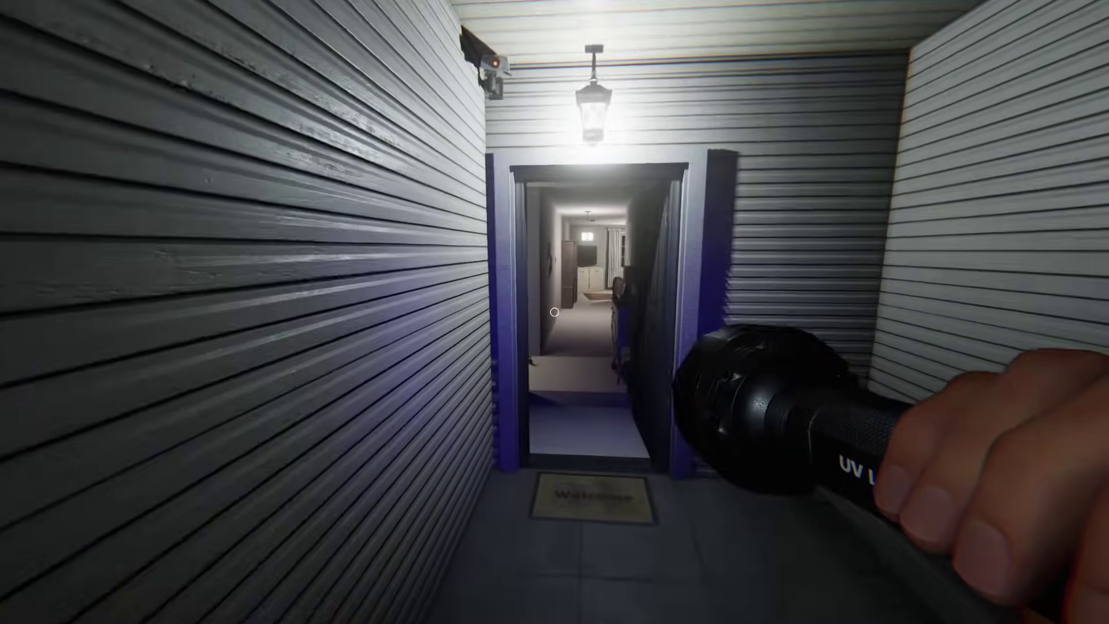
key(w)
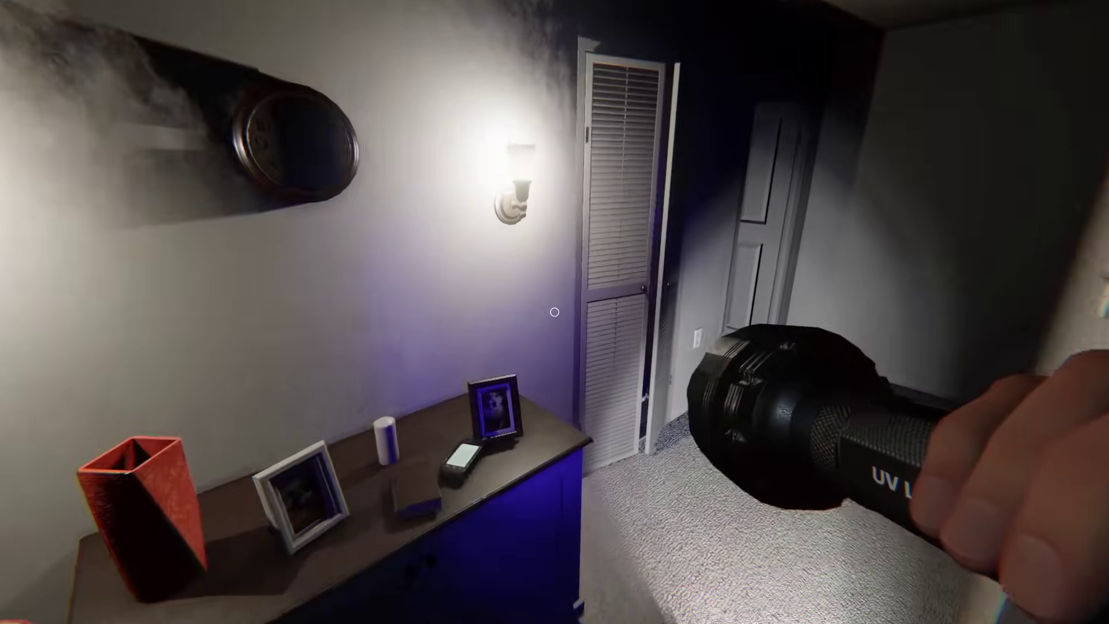
key(w)
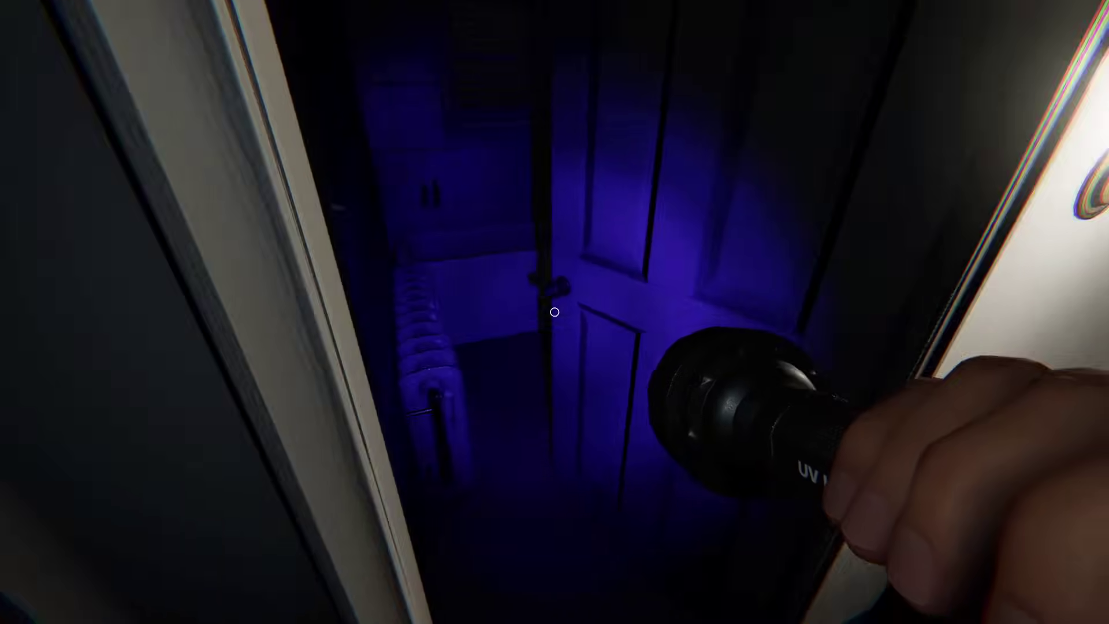
key(w)
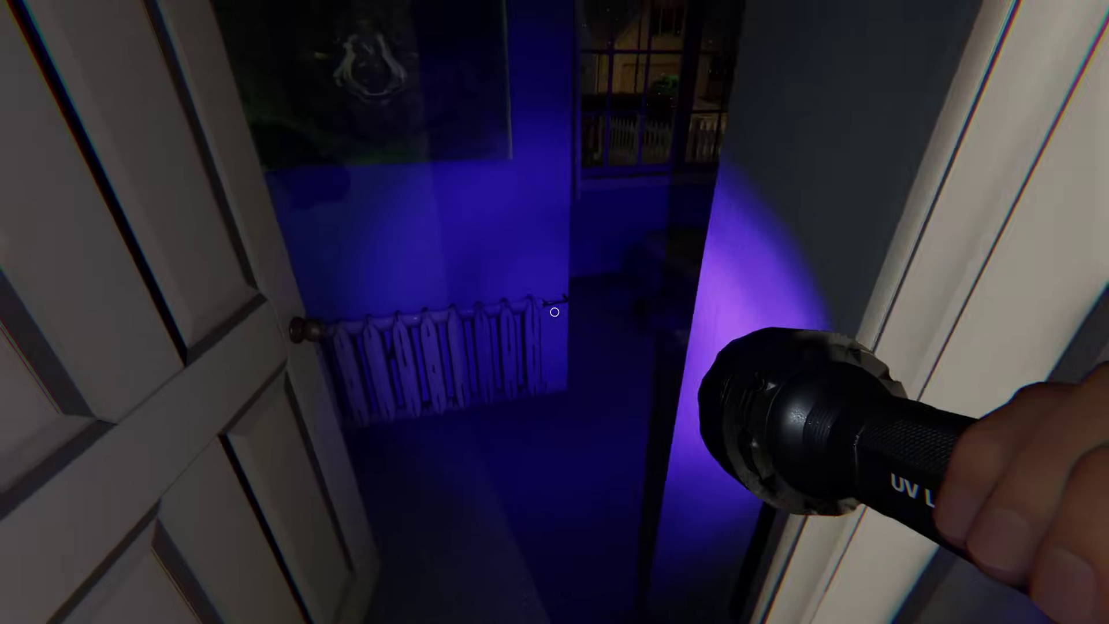
key(w)
- Cycle through the UV flashlight and spirit box to the crucifix, facing the living room hallway
key(q)
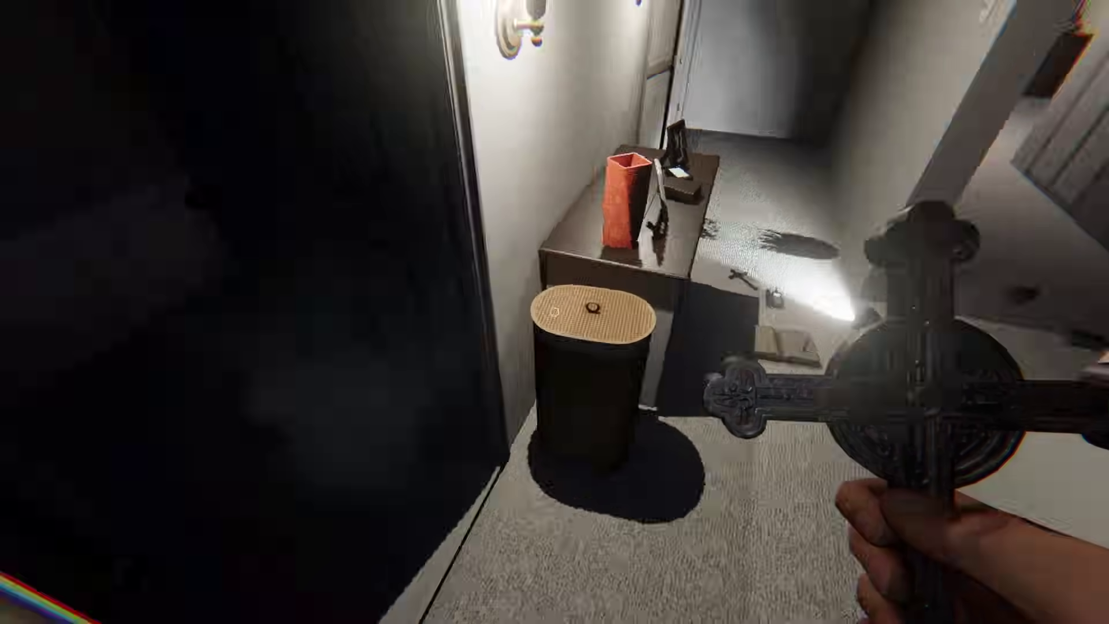
key(q)
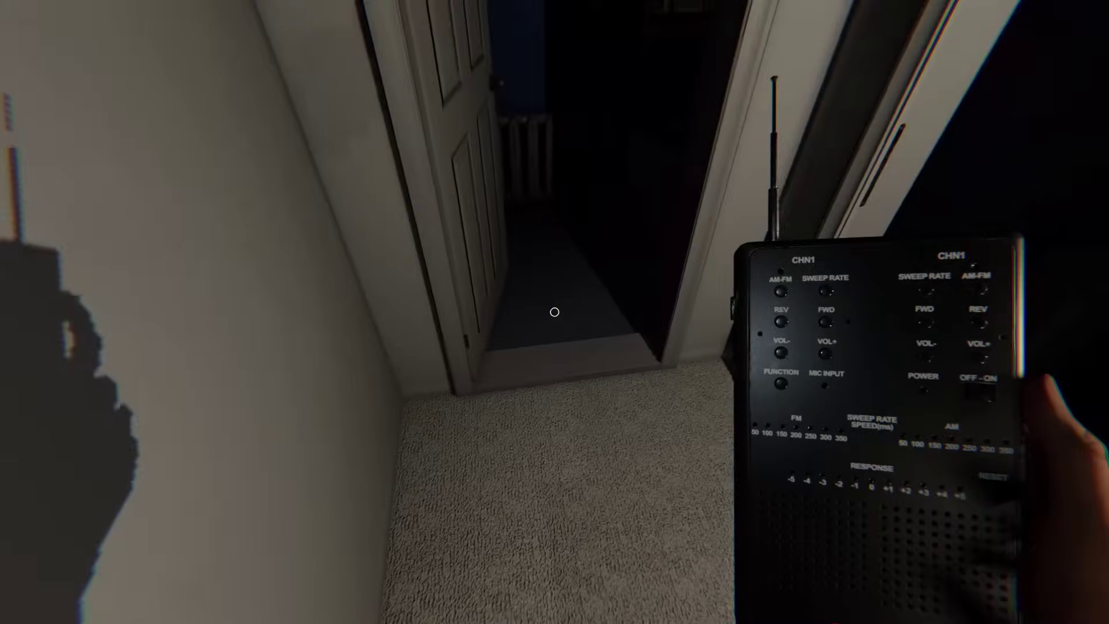
key(w)
key(q)
key(q)
key(w)
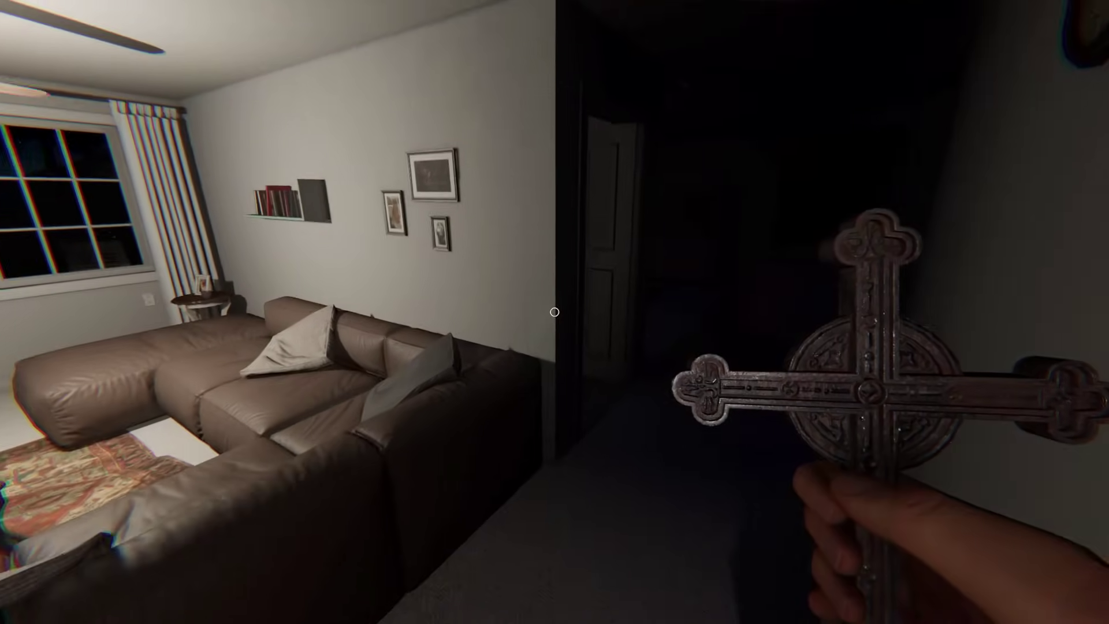
- Sweep the green bedroom's desk with the UV light, then return to the hallway dresser
key(w)
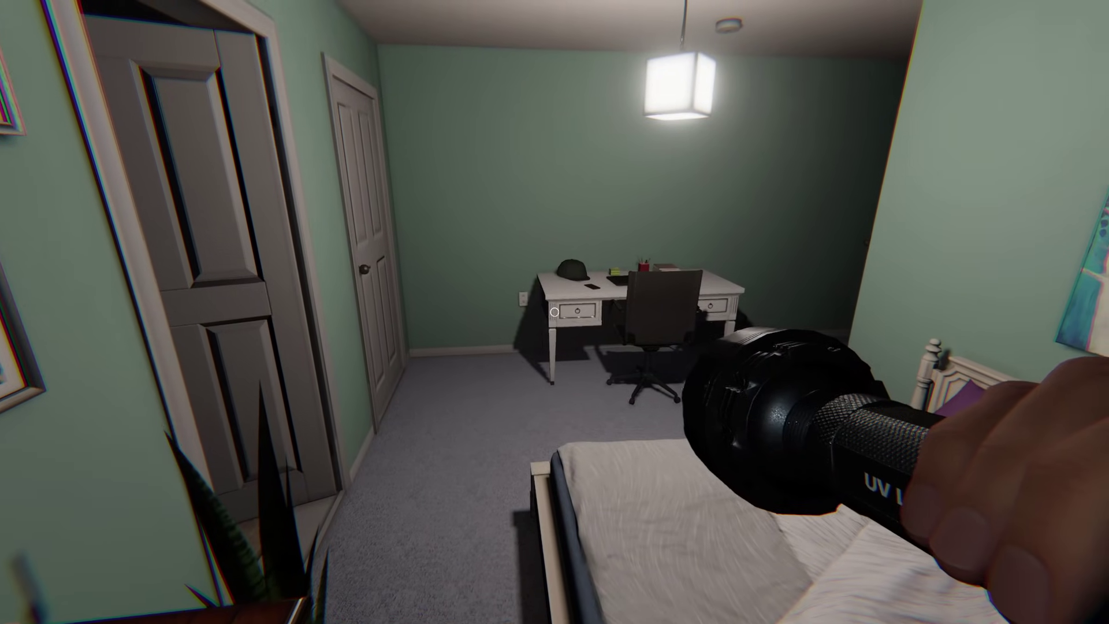
key(w)
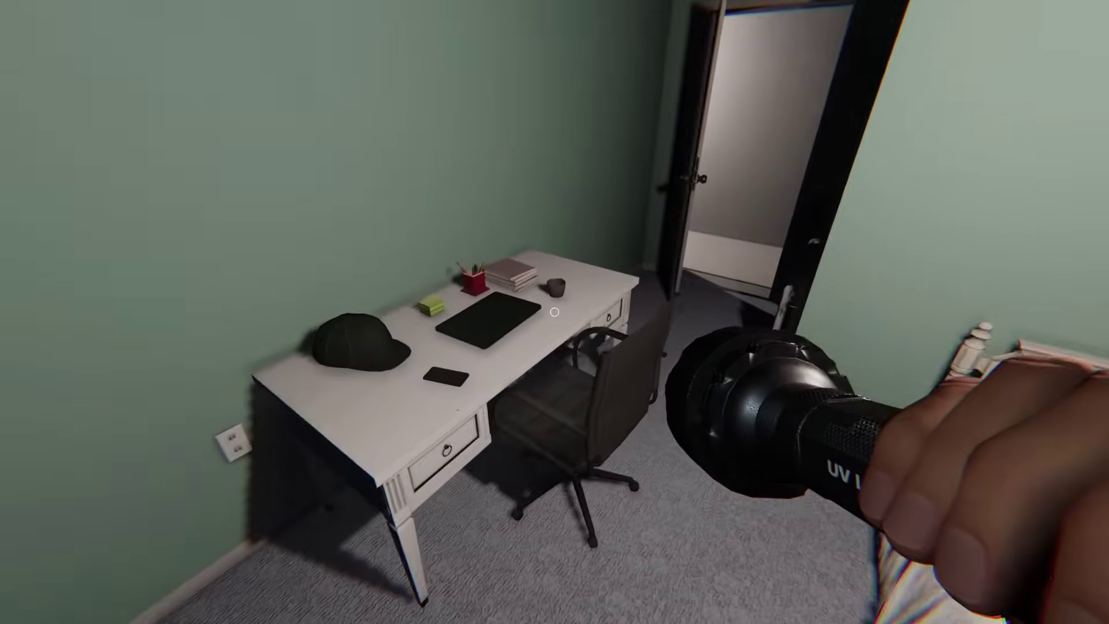
key(w)
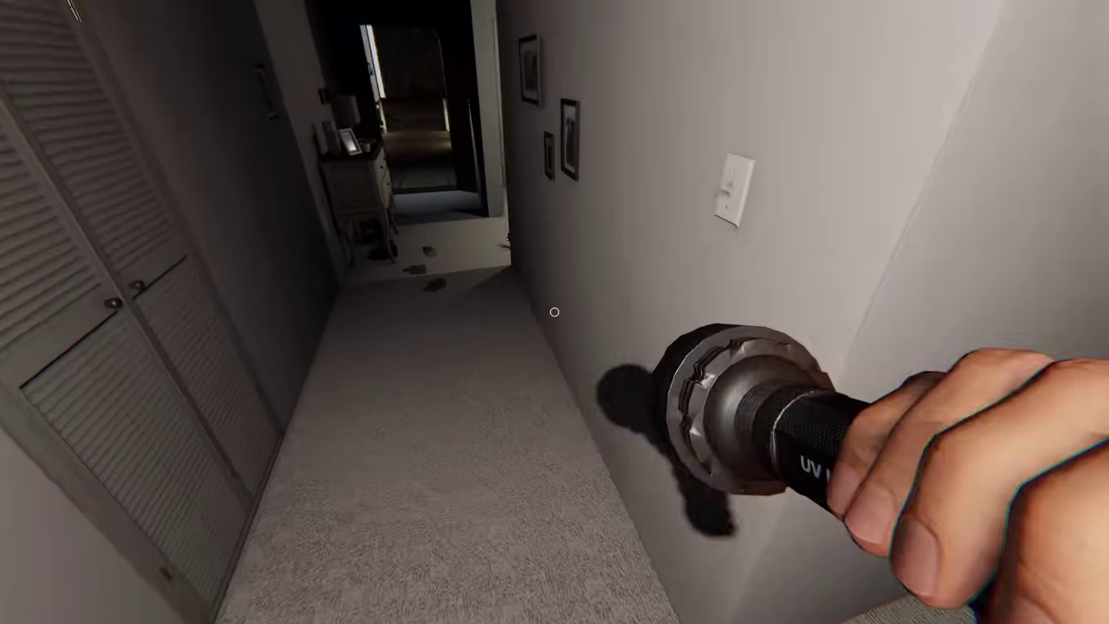
key(w)
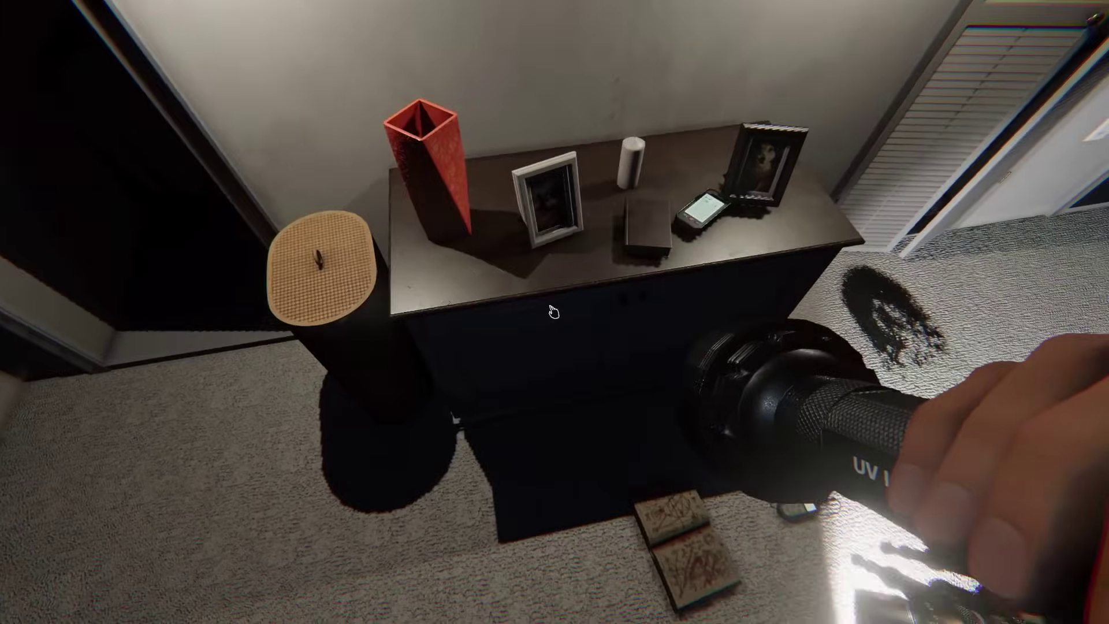
- Tick Ghost Writing on the journal's Evidence page by the dresser, then walk toward the dark doorway
key(w)
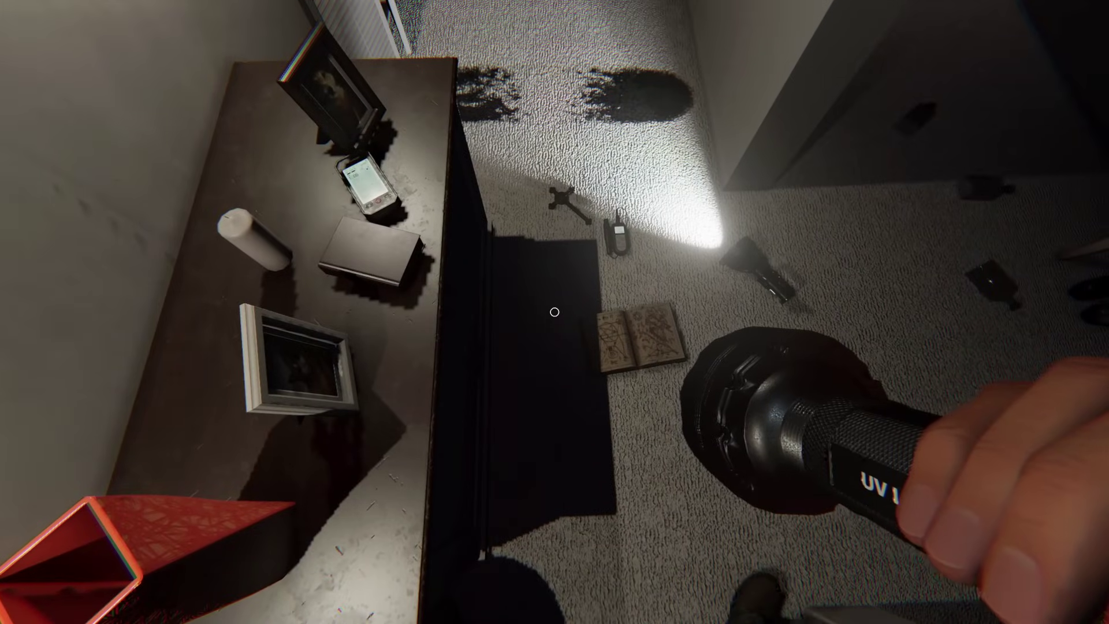
key(j)
key(j)
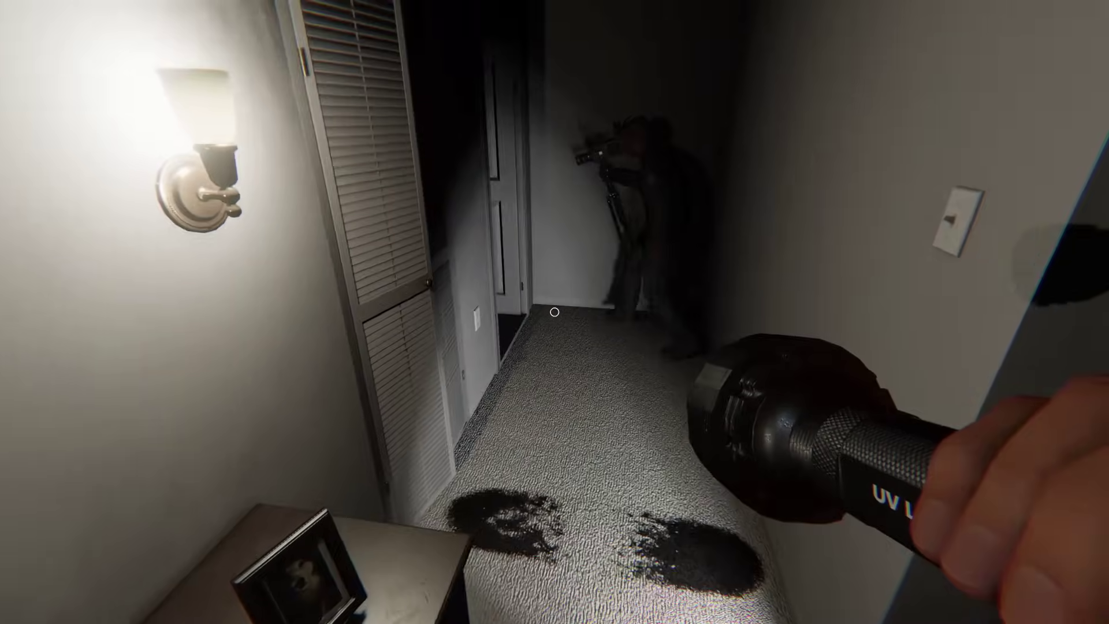
key(s)
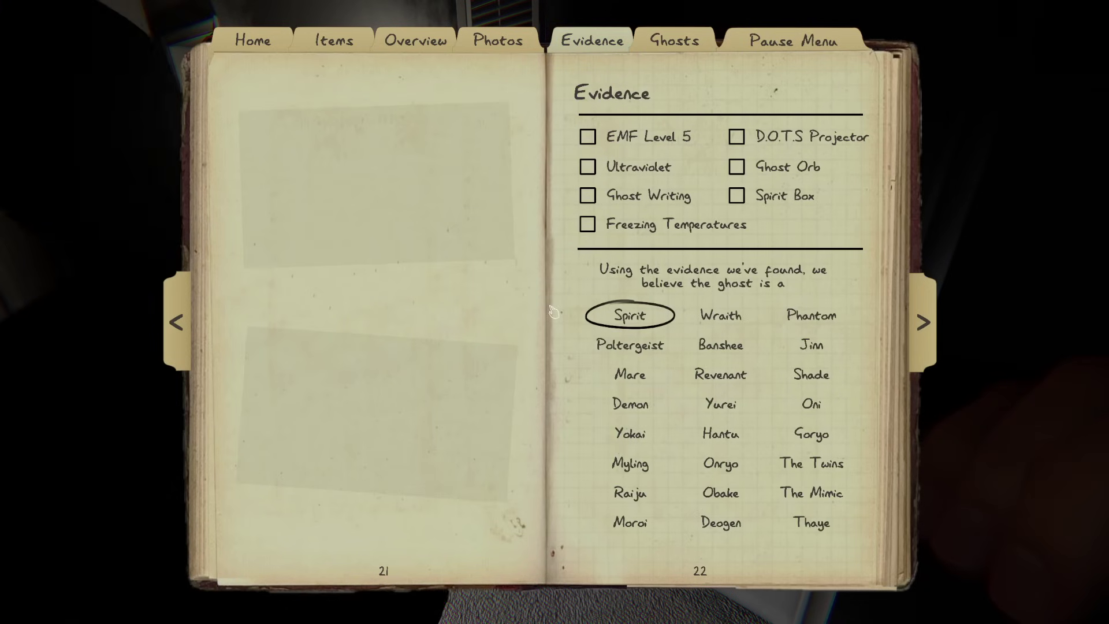
key(j)
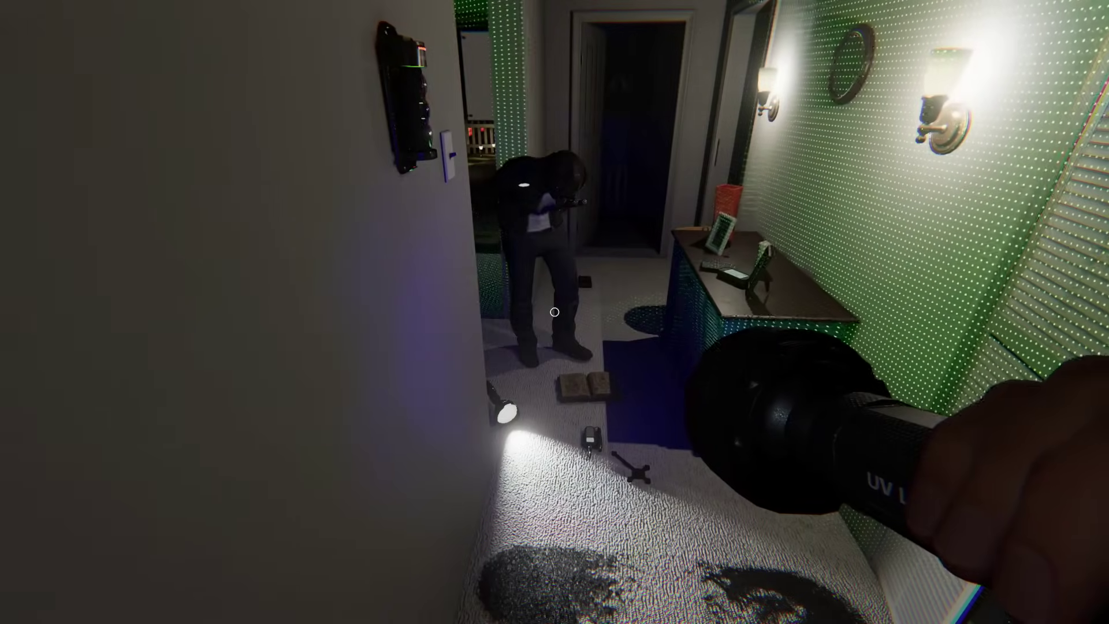
key(j)
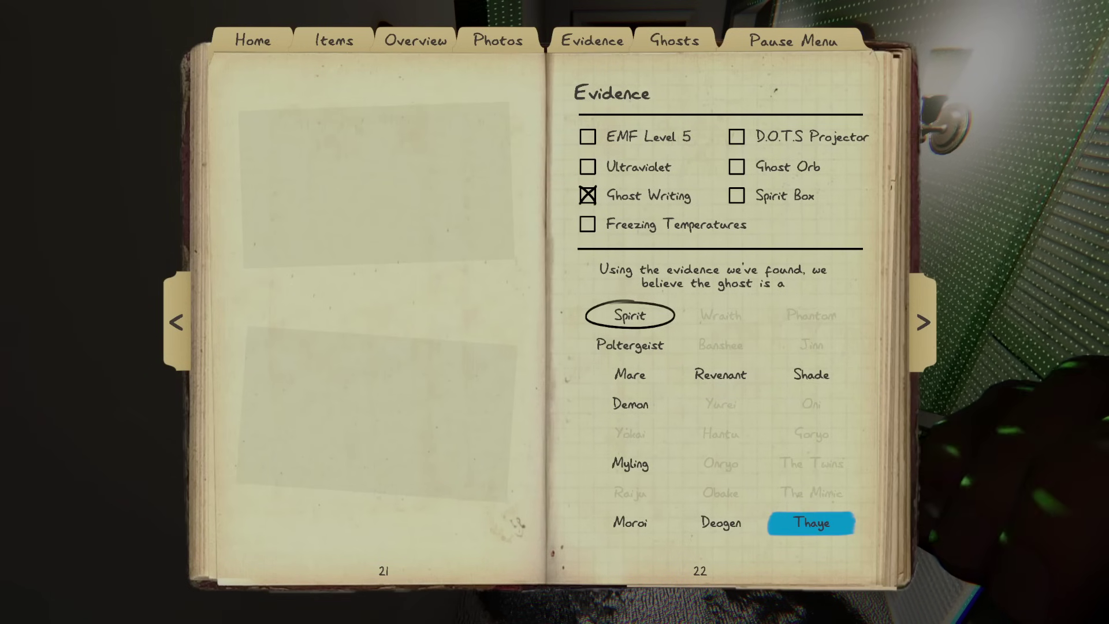
key(j)
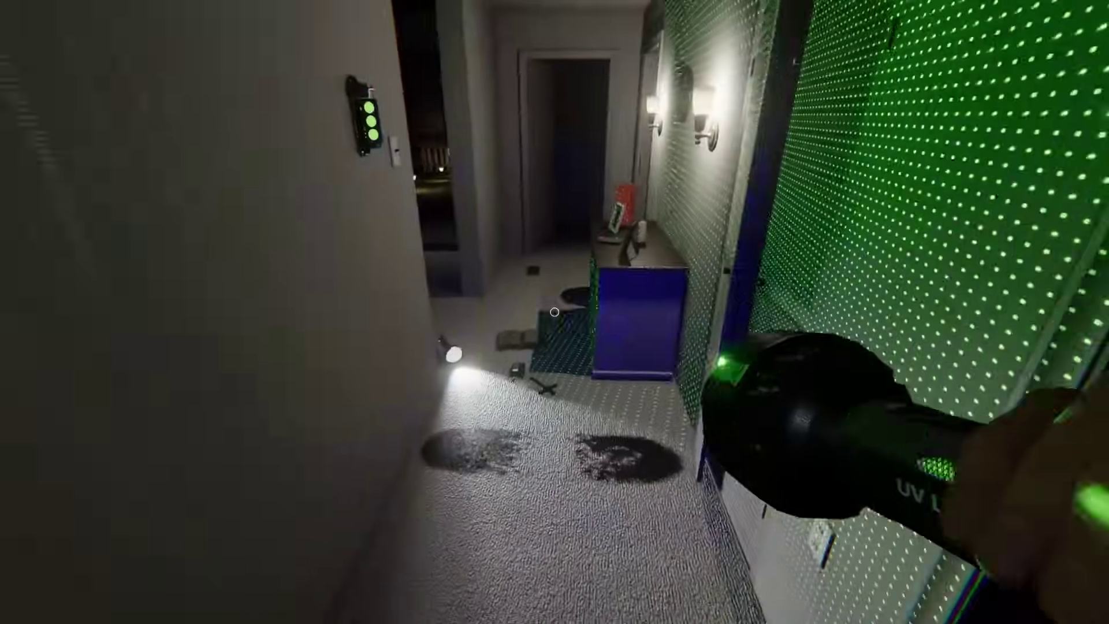
key(w)
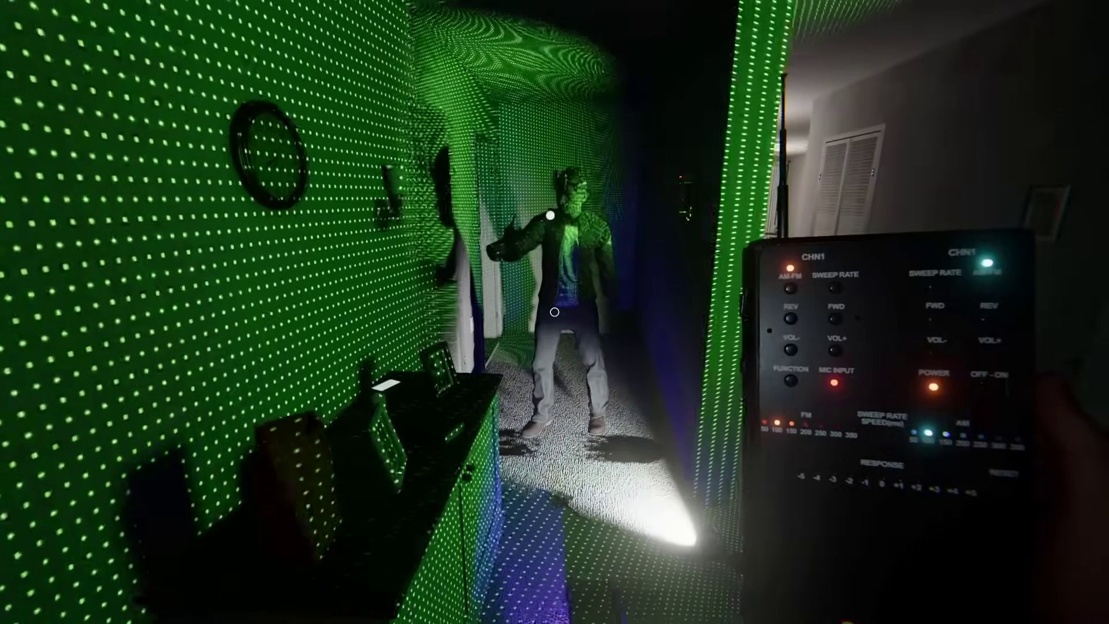
- Carry the spirit box down the dark hallway toward the lit doorway, then cycle to the thermometer (4.8 °C)
key(w)
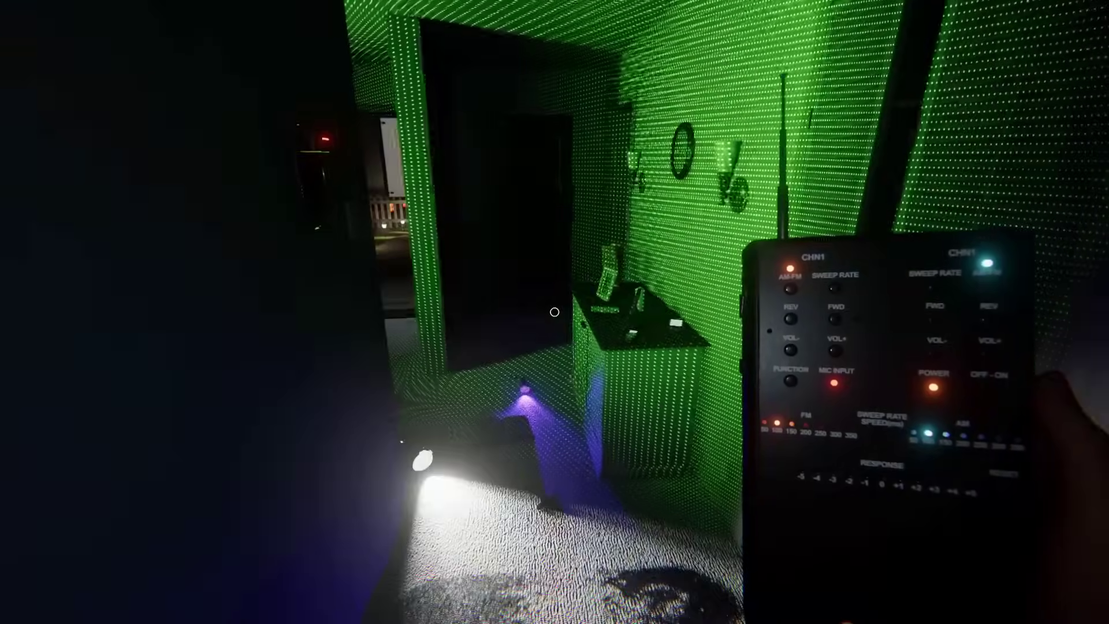
key(w)
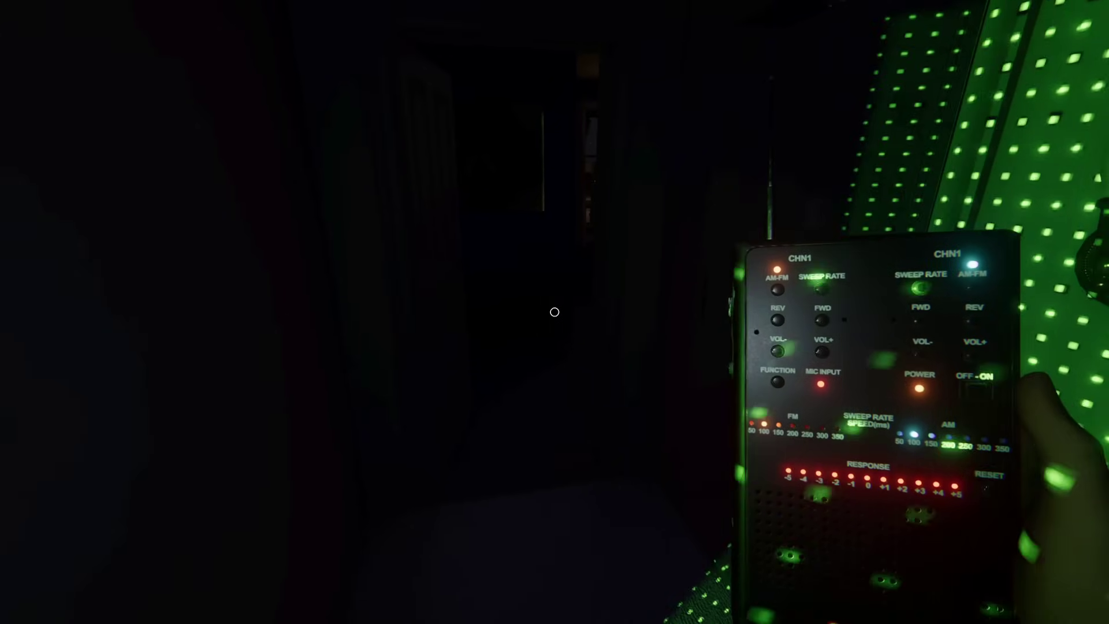
key(w)
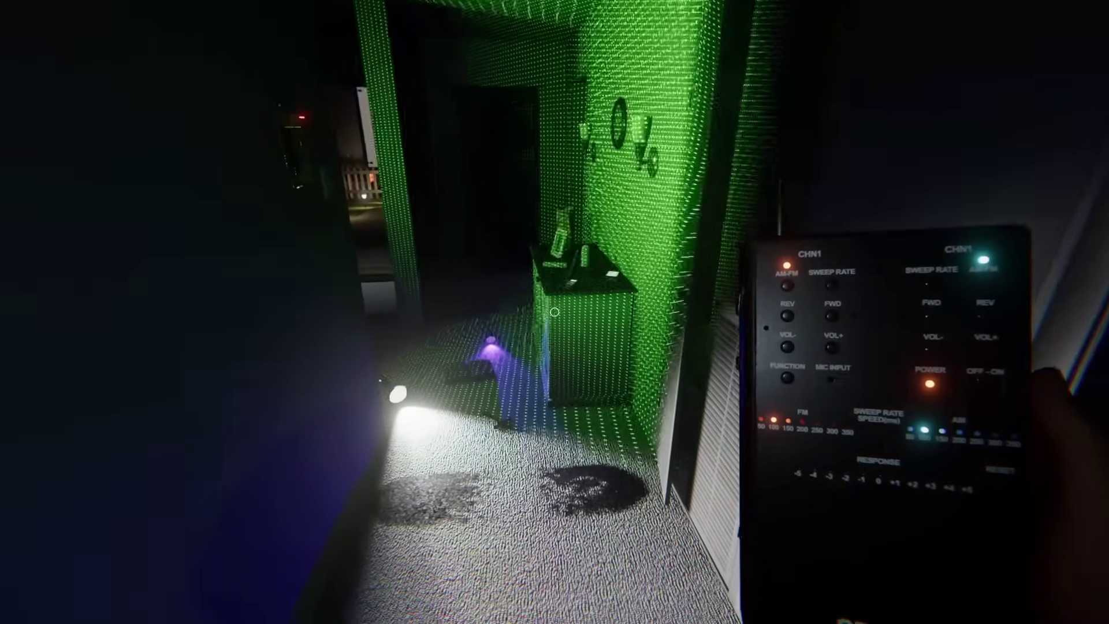
key(q)
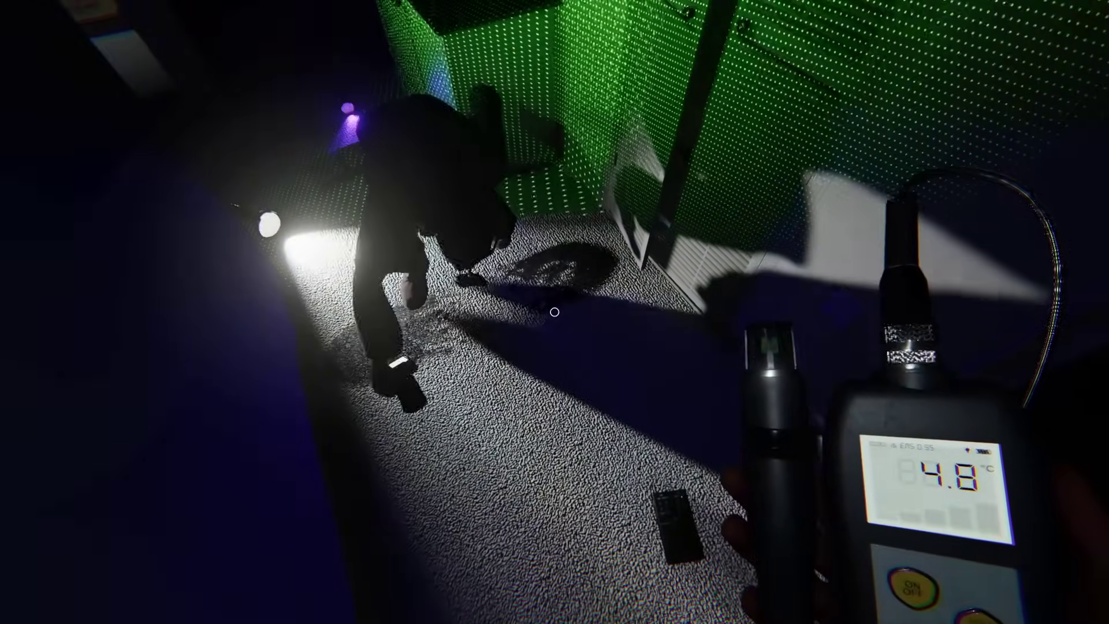
- Switch to the UV light, sweep the green-dotted room, and step back out
key(q)
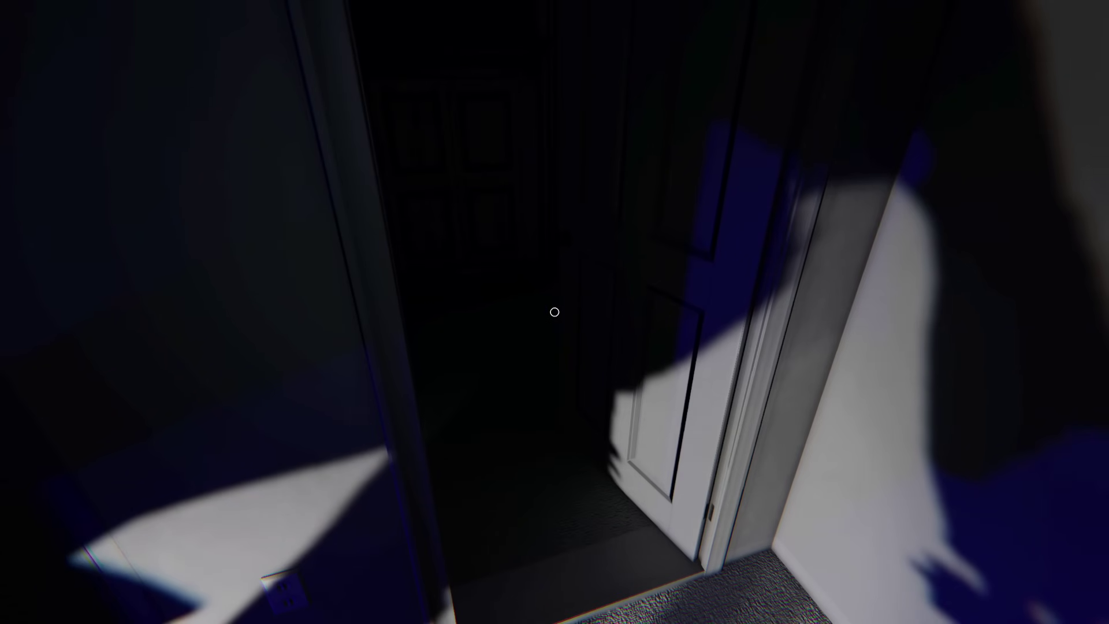
key(q)
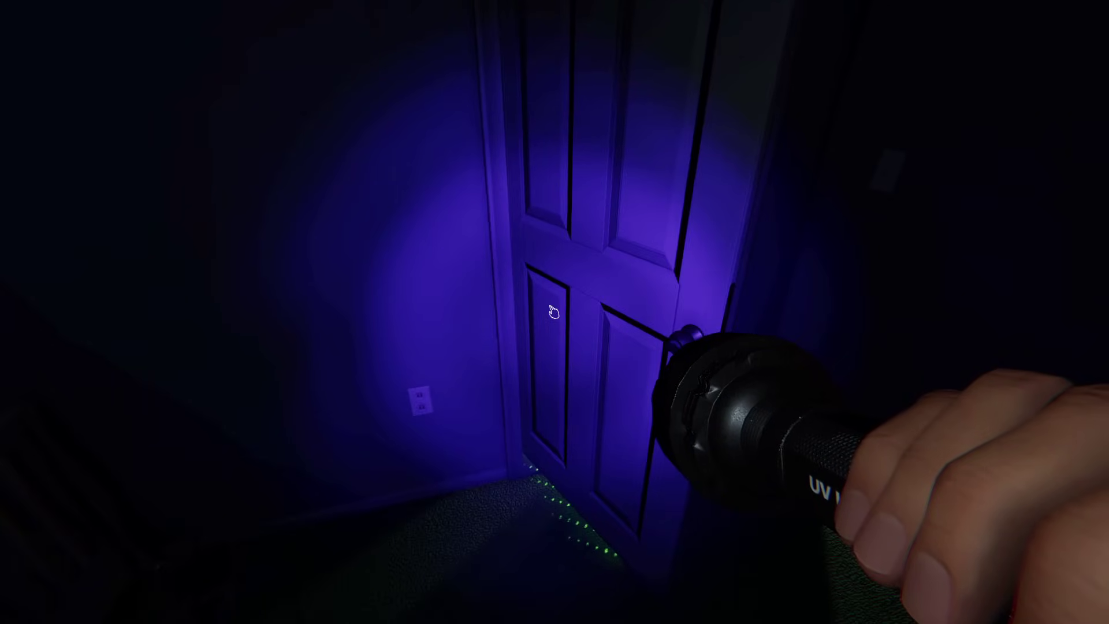
key(w)
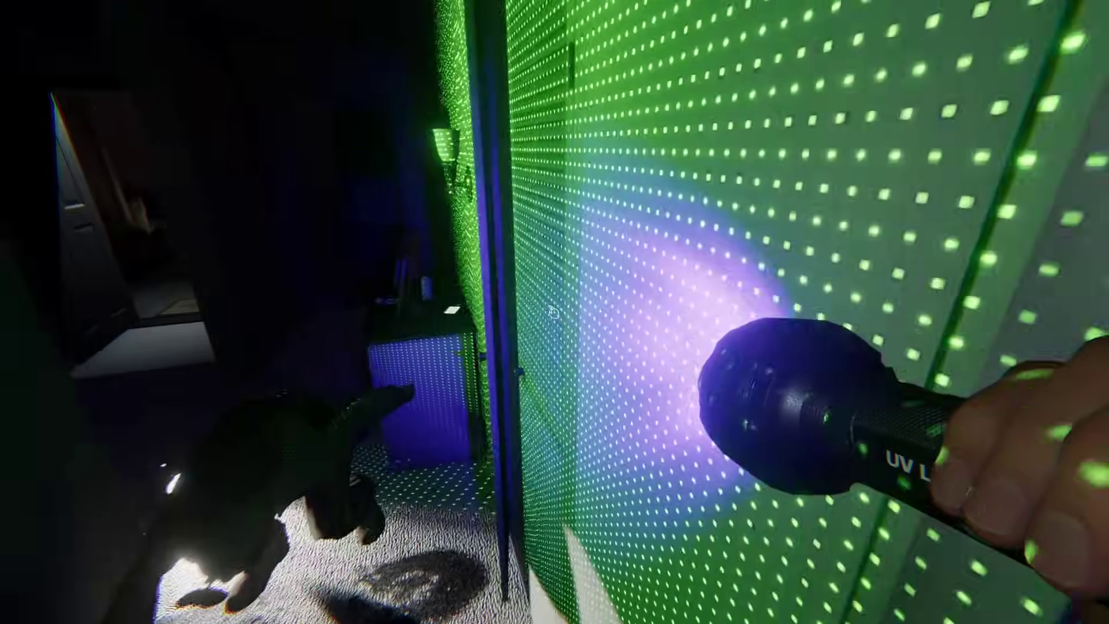
- Back away from the ghost in the hallway and hold a 5.0 °C thermometer reading
key(s)
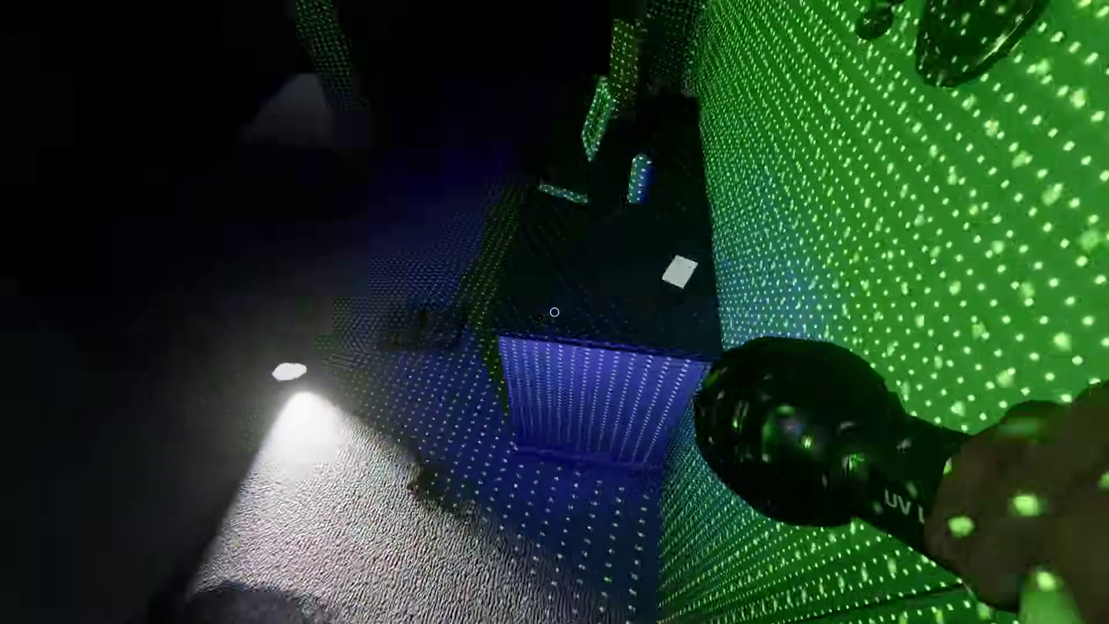
key(w)
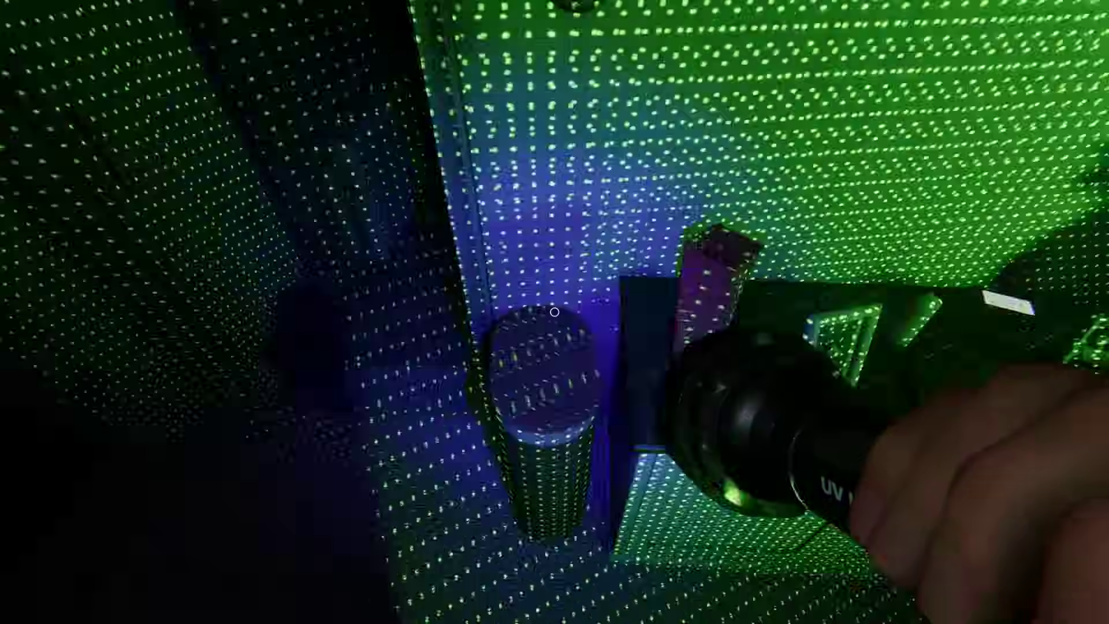
key(s)
key(j)
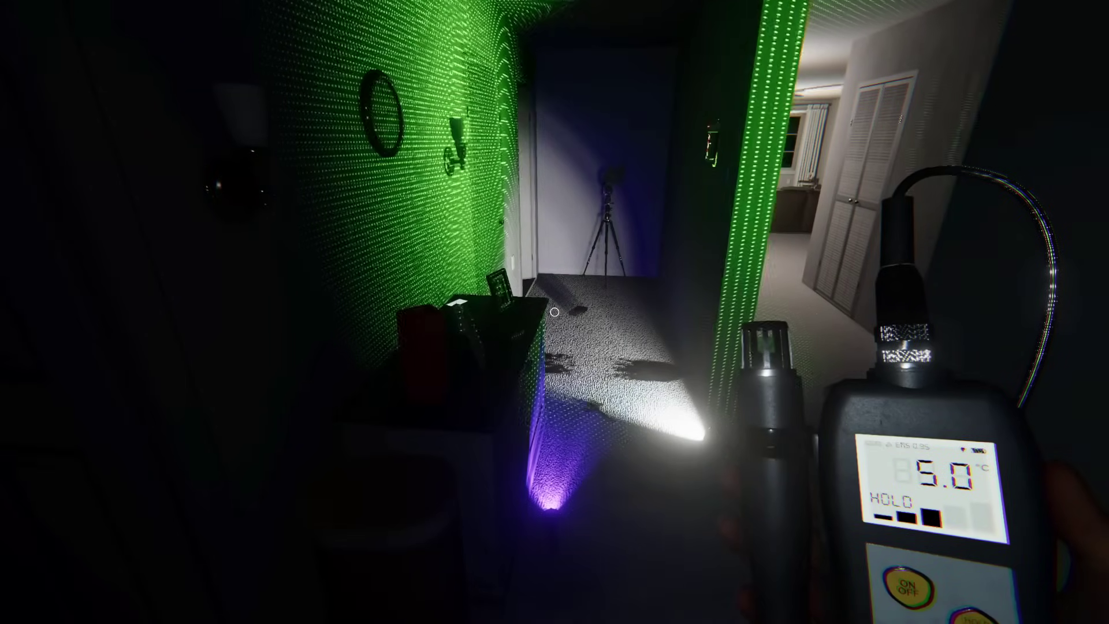
- Take a held thermometer reading in the nursery and switch on the nursery lights
key(w)
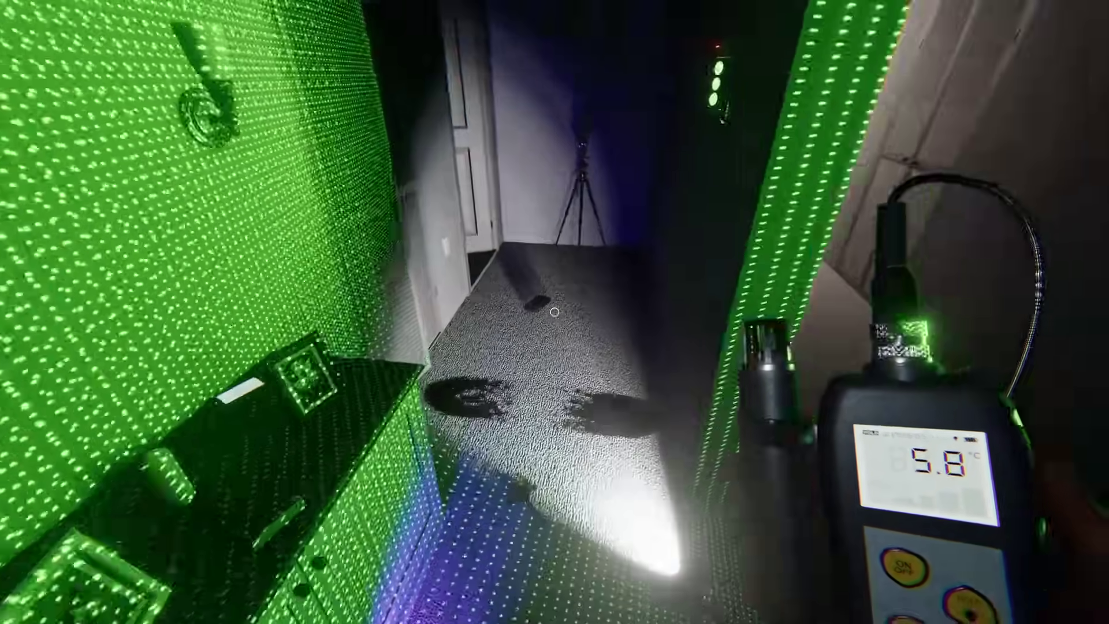
key(q)
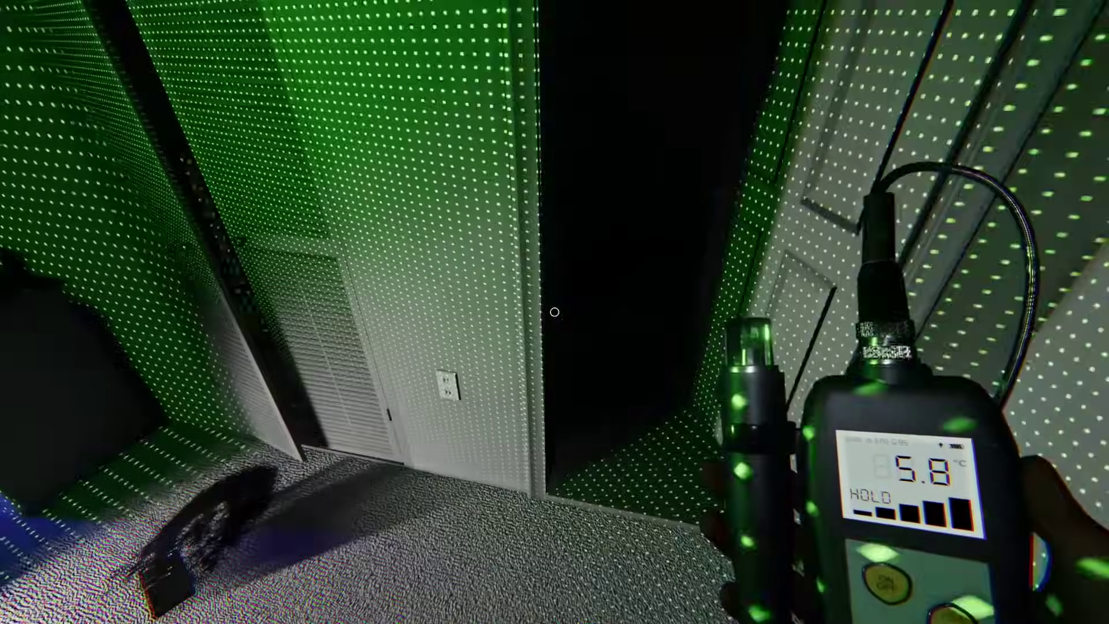
right_click(554, 312)
key(w)
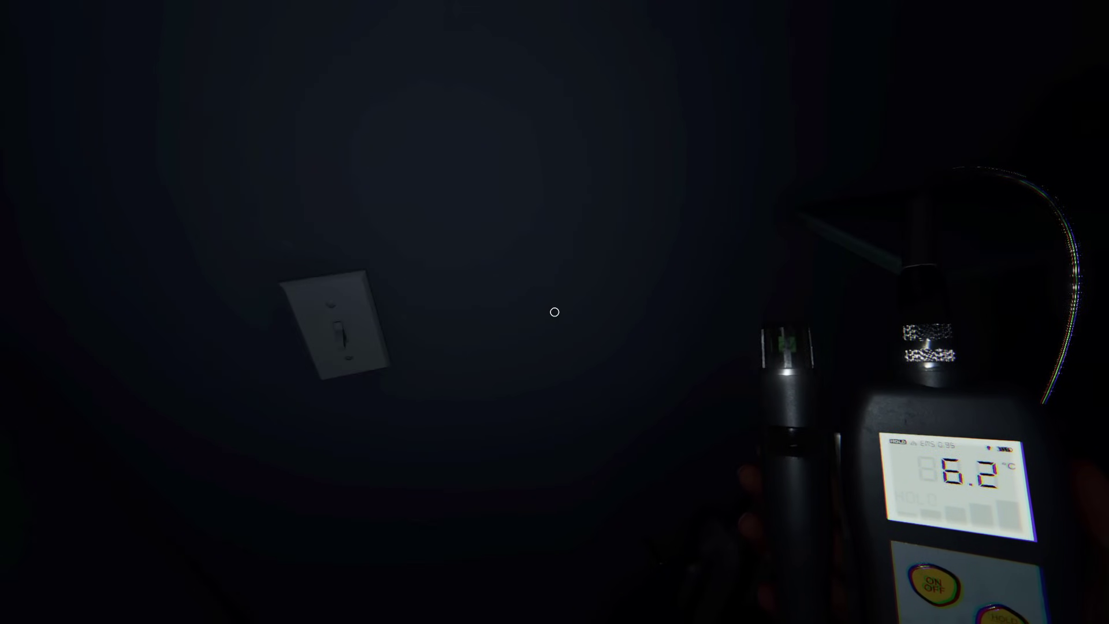
click(555, 311)
right_click(554, 311)
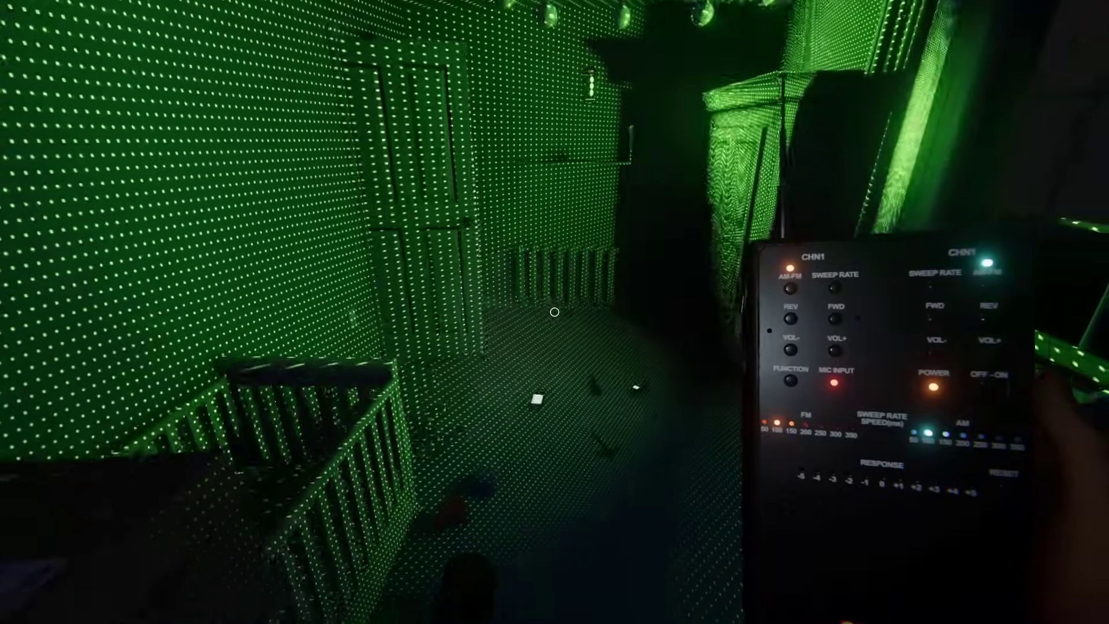
- Walk the nursery with the spirit box, put it away, and cross to the window beside a teammate
key(w)
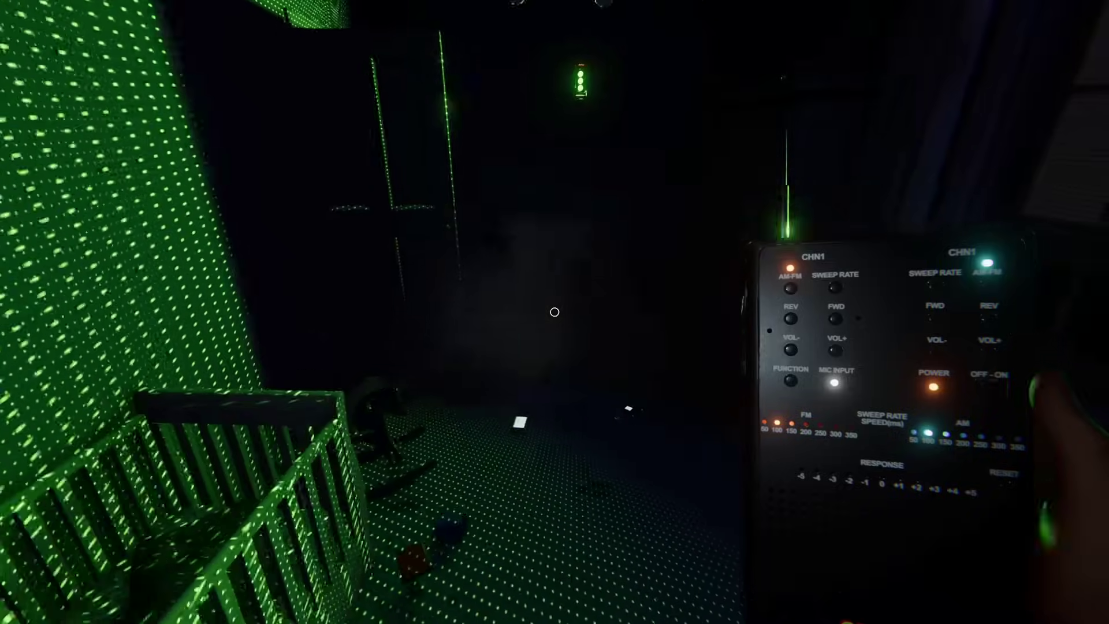
key(w)
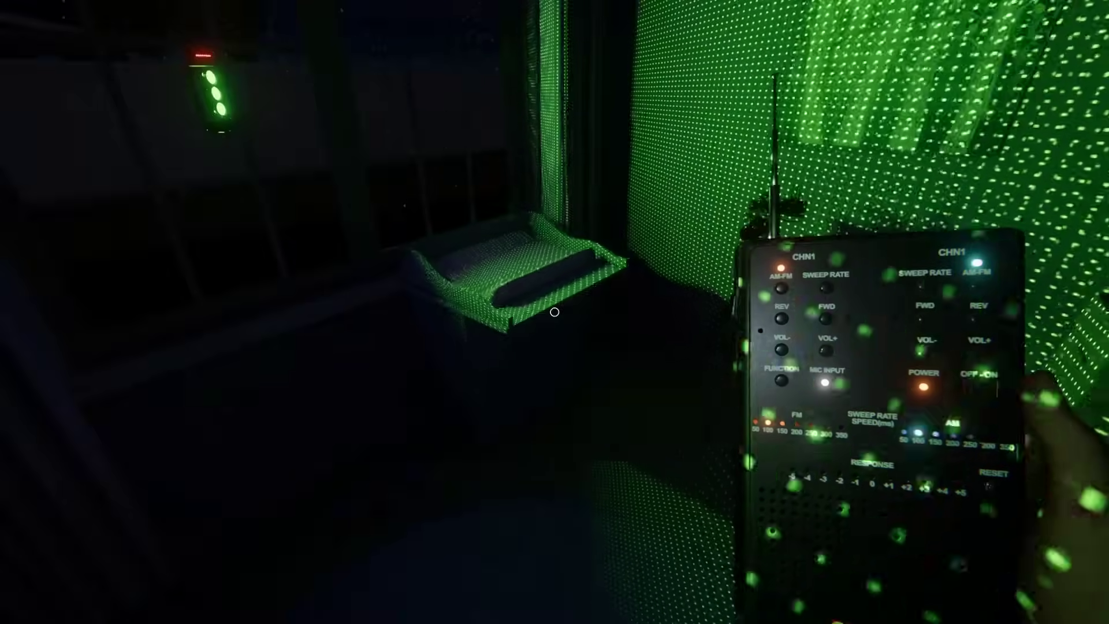
key(q)
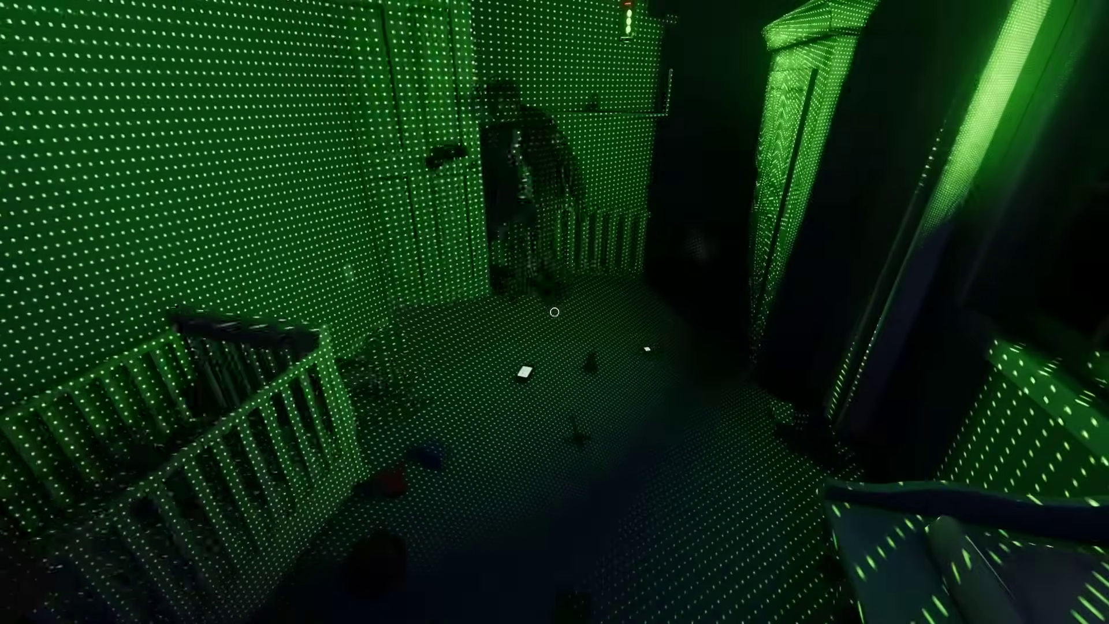
key(w)
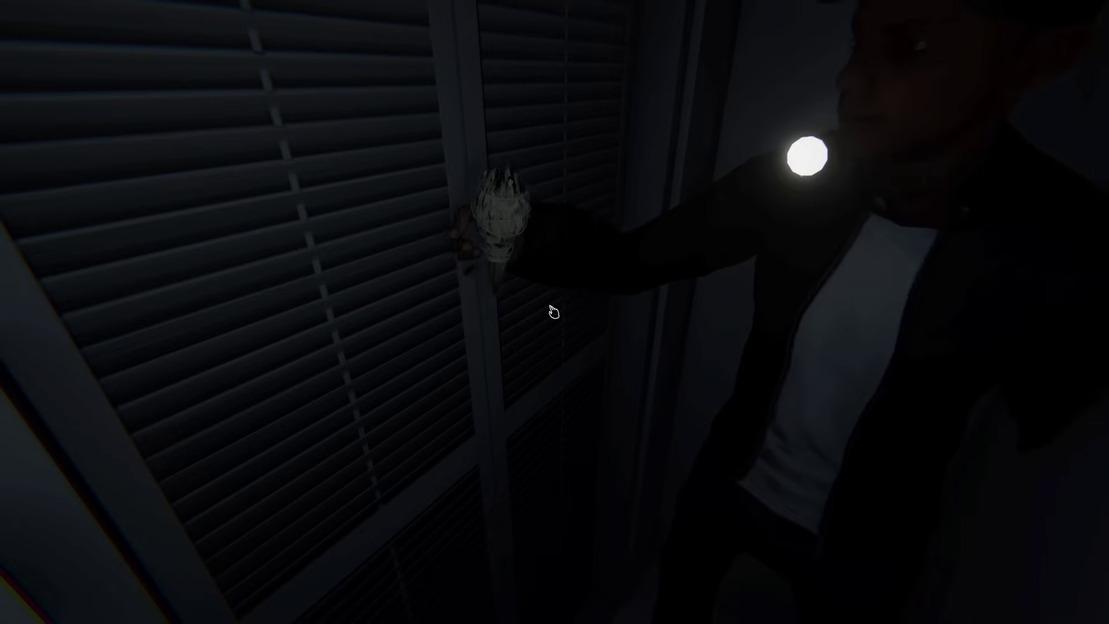
key(j)
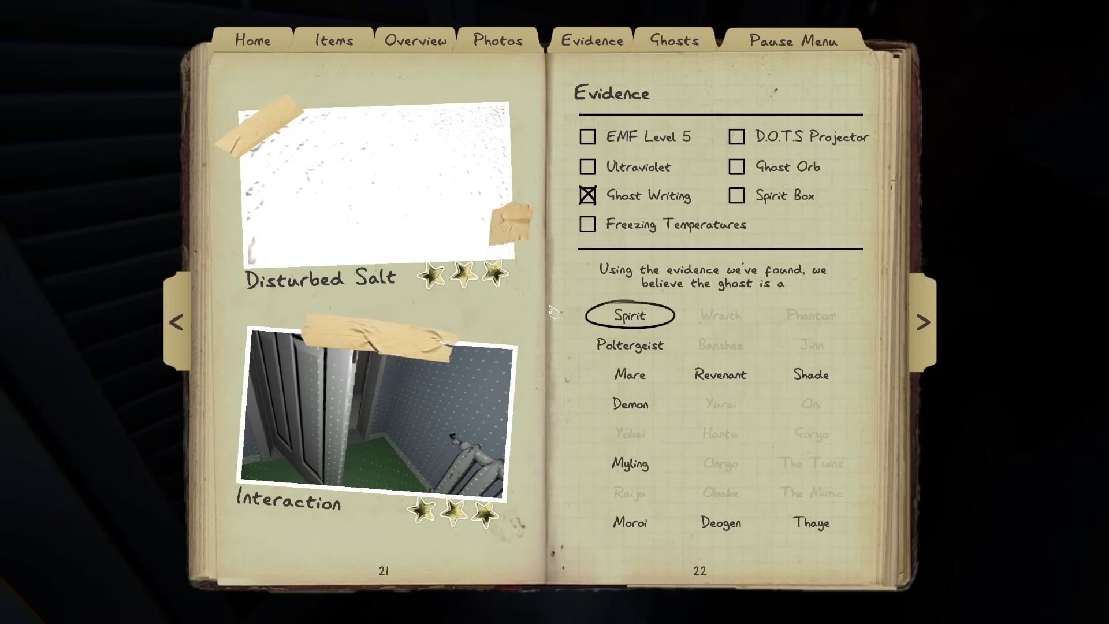
key(j)
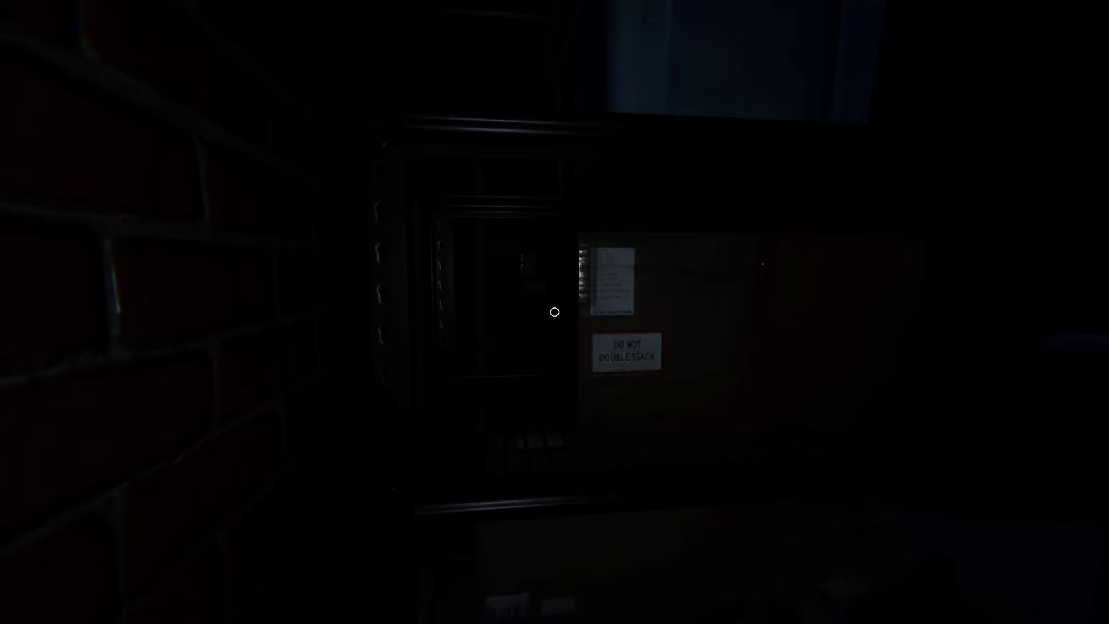
- Walk through the dark storage room to the shelf with the DO NOT DOUBLE STACK box
key(w)
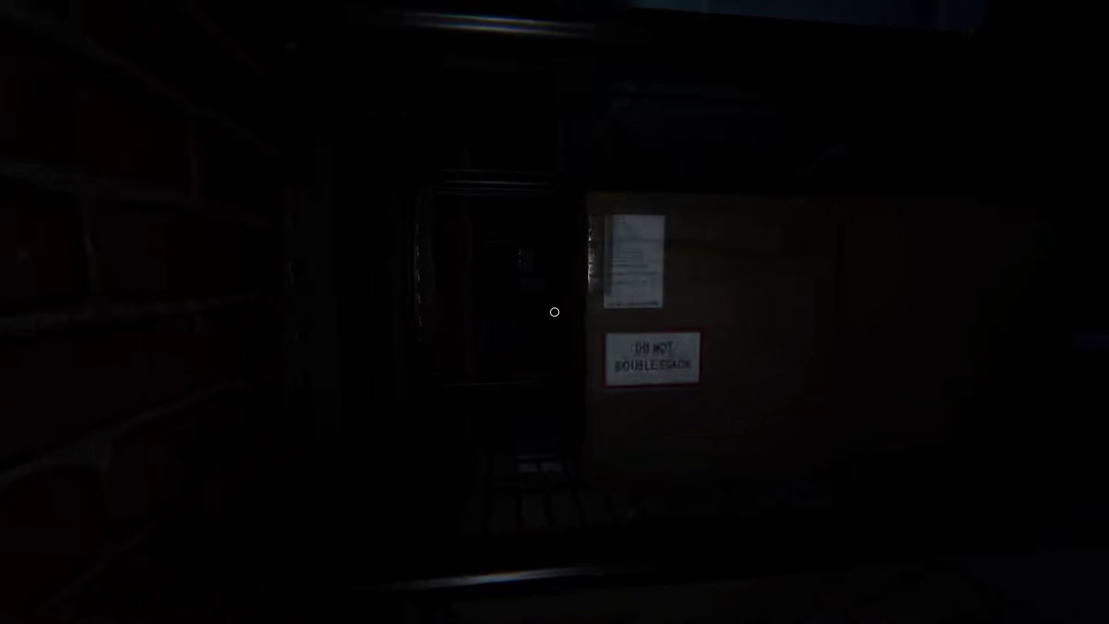